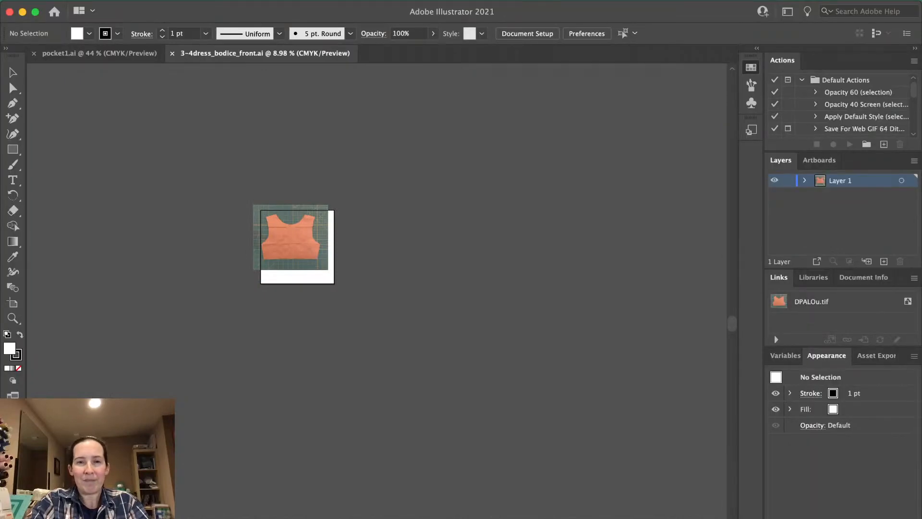
Show the document grid and the rulers around the bodice photo
scroll(299, 275, "up", 5)
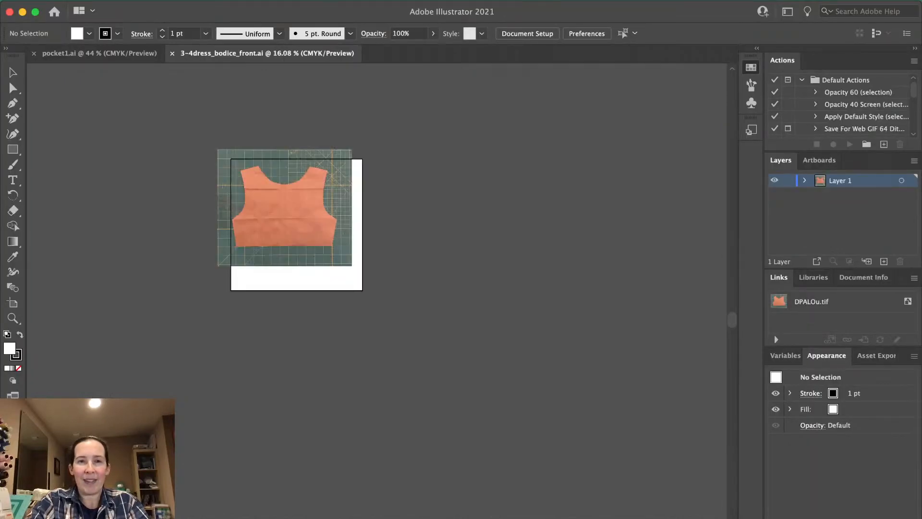
scroll(299, 275, "up", 3)
scroll(266, 161, "up", 3)
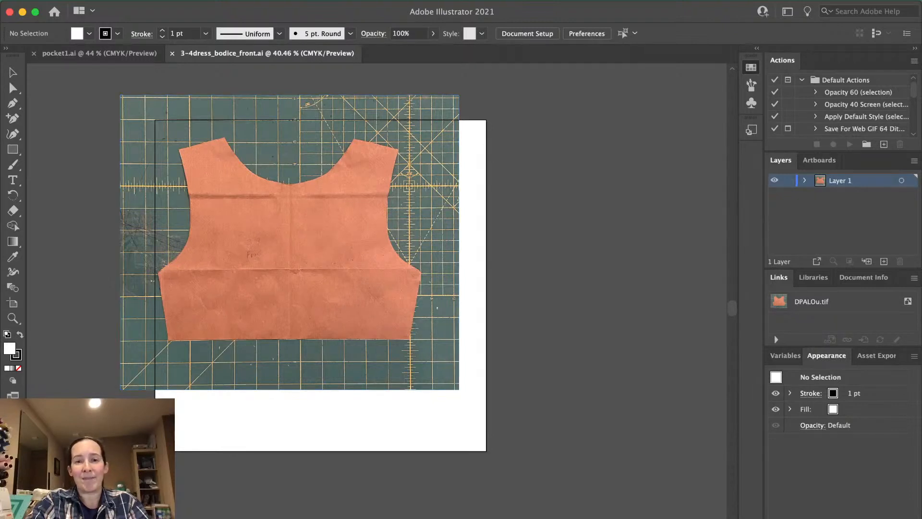
key("super+apostrophe")
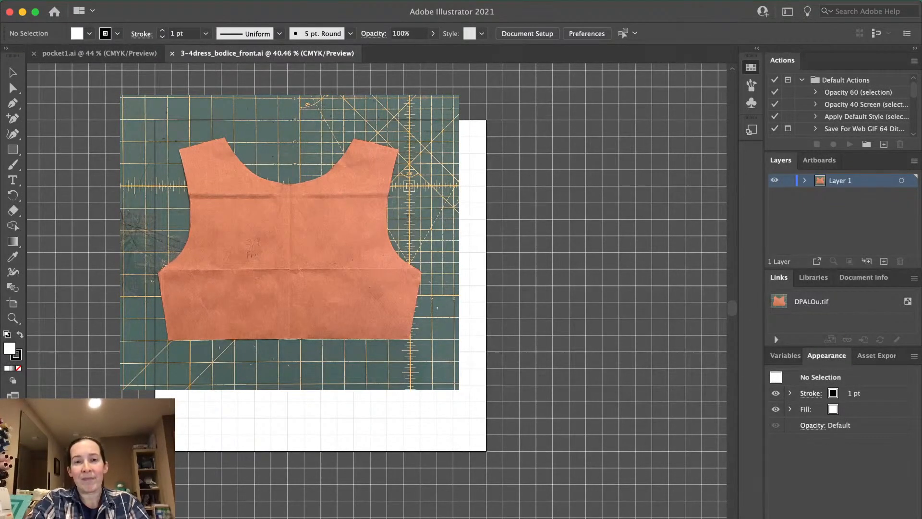
key("super+r")
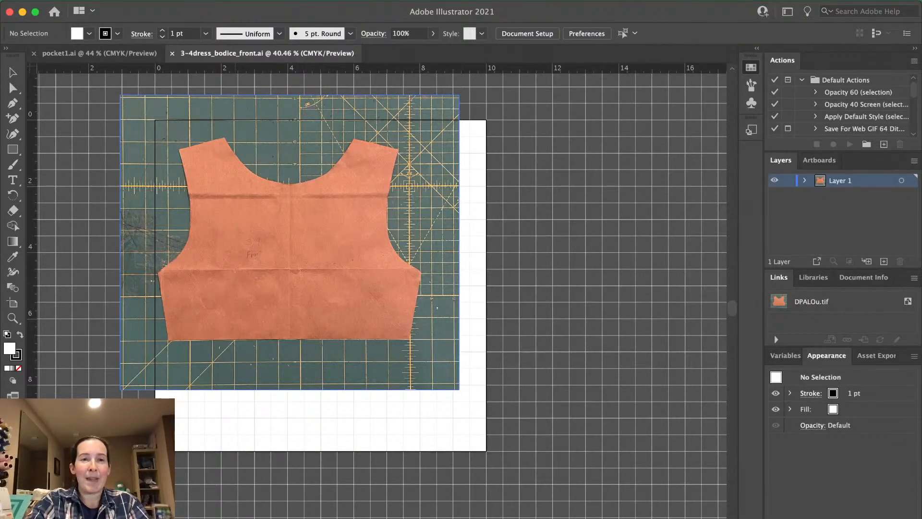
Enlarge the bodice photo to about 126 PPI and reposition it over the artboard to compare its cutting-mat squares with the document grid
mouse_move(257, 181)
left_mouse_down()
mouse_move(263, 207)
mouse_move(257, 196)
left_mouse_up()
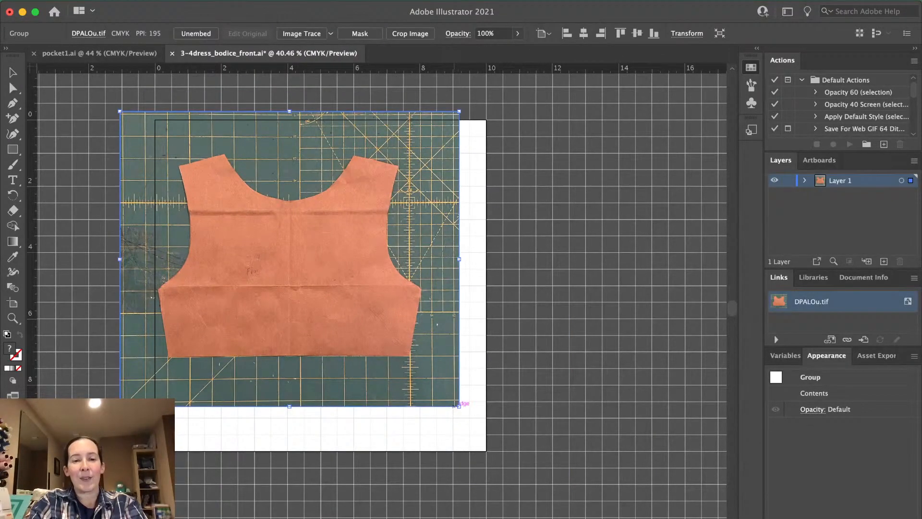
left_click_drag(459, 406, 706, 486)
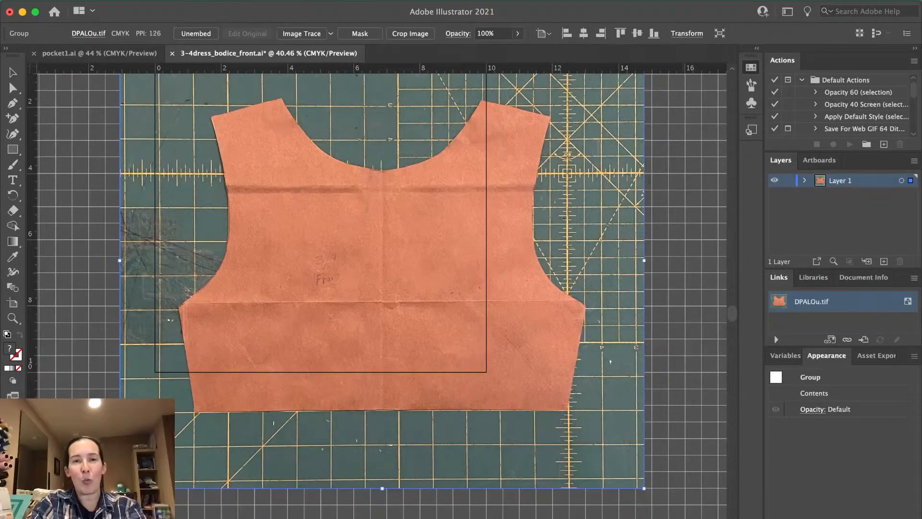
left_click_drag(517, 280, 501, 290)
scroll(501, 289, "up", 3)
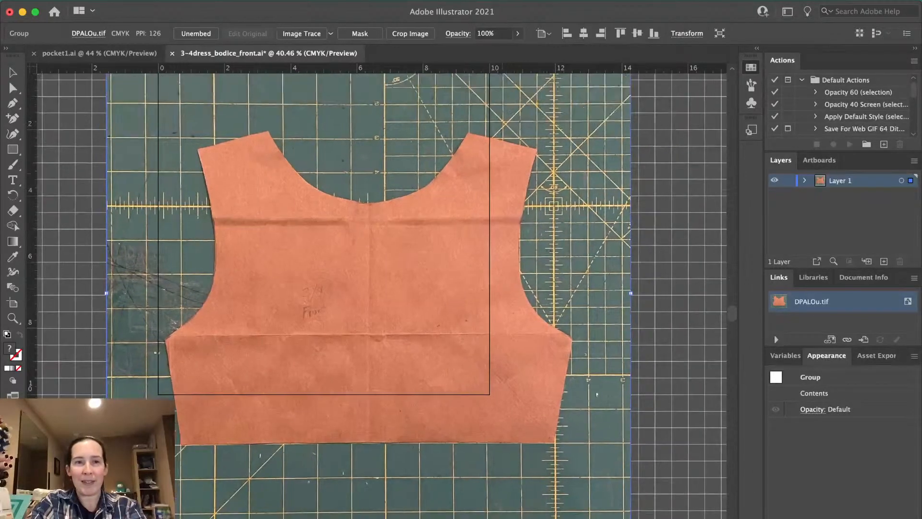
left_click_drag(445, 279, 445, 220)
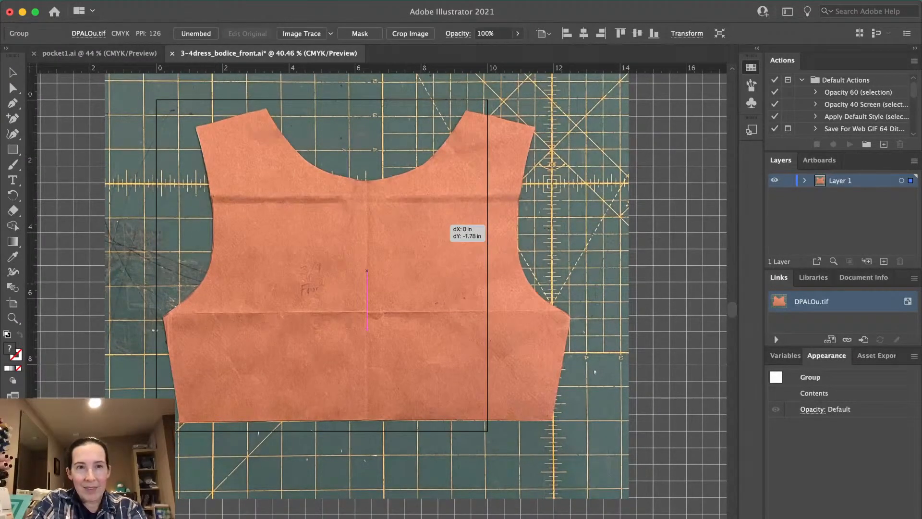
left_click_drag(444, 221, 444, 221)
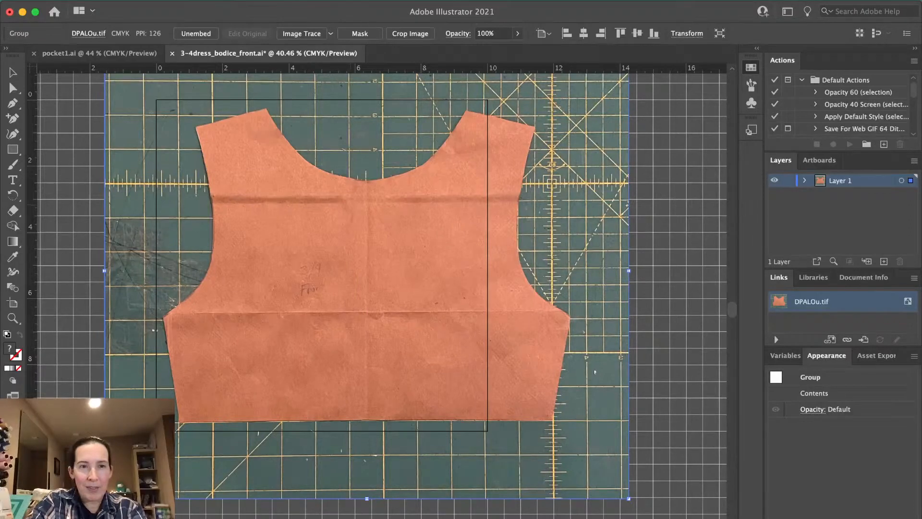
Fine-tune the photo's scale to about 130 PPI, align its cutting-mat lines with the document grid, and lock the photo
left_click_drag(371, 201, 350, 209)
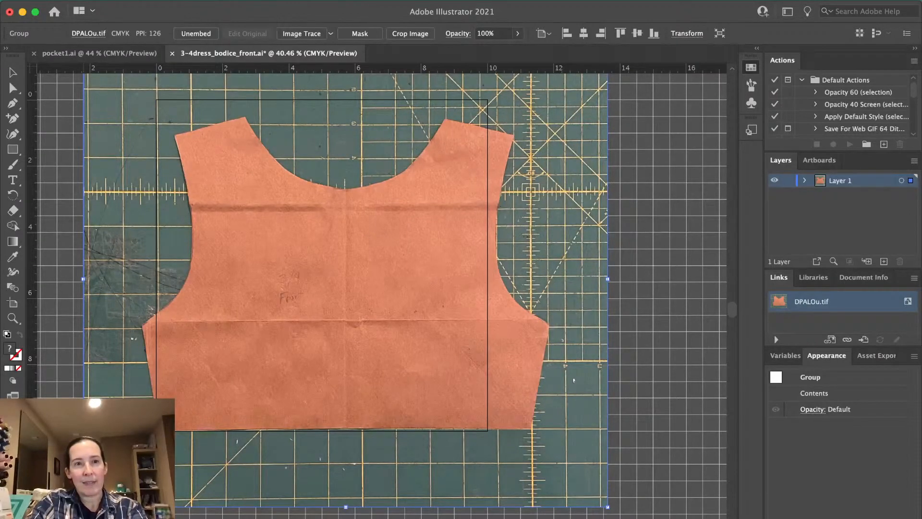
left_click_drag(83, 507, 93, 499)
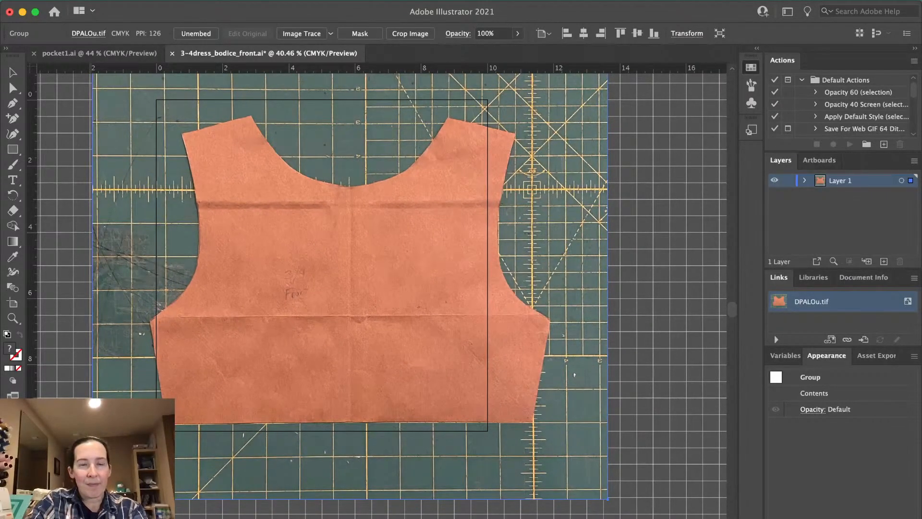
left_click_drag(229, 351, 221, 355)
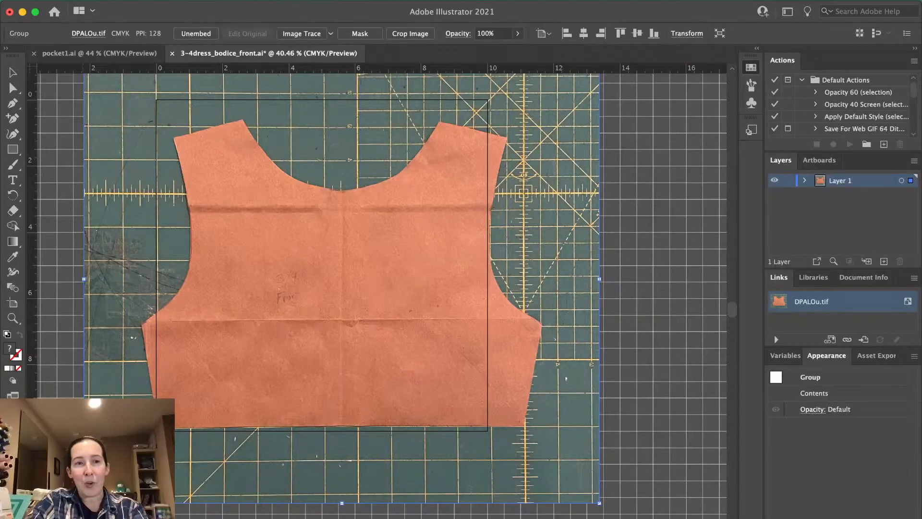
left_click_drag(84, 503, 90, 497)
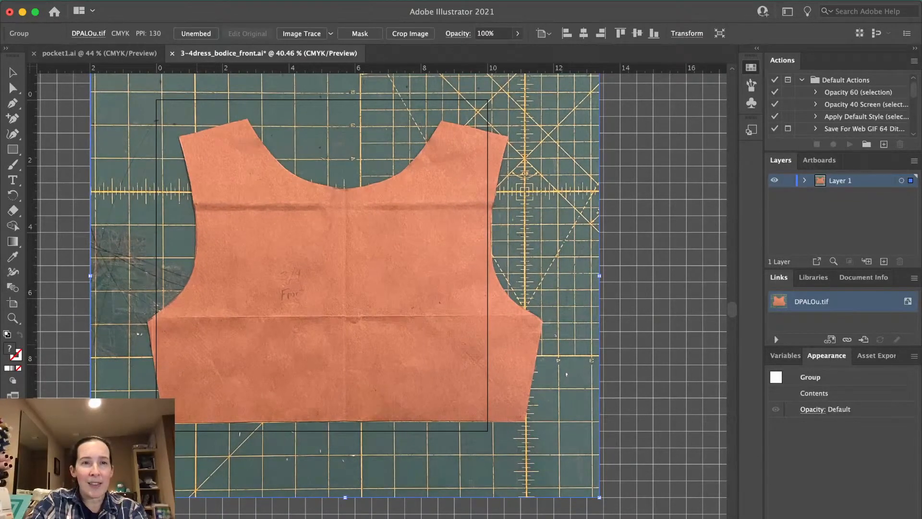
left_click_drag(219, 343, 214, 343)
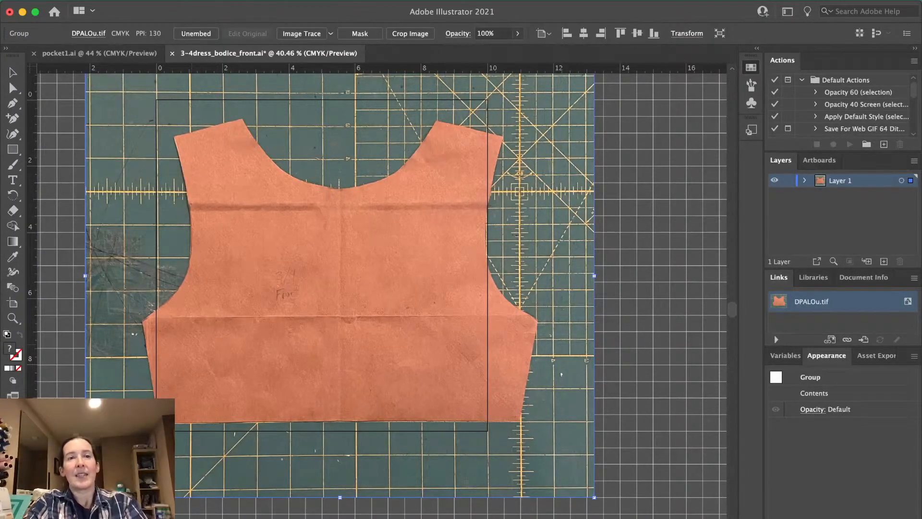
left_click_drag(340, 275, 340, 282)
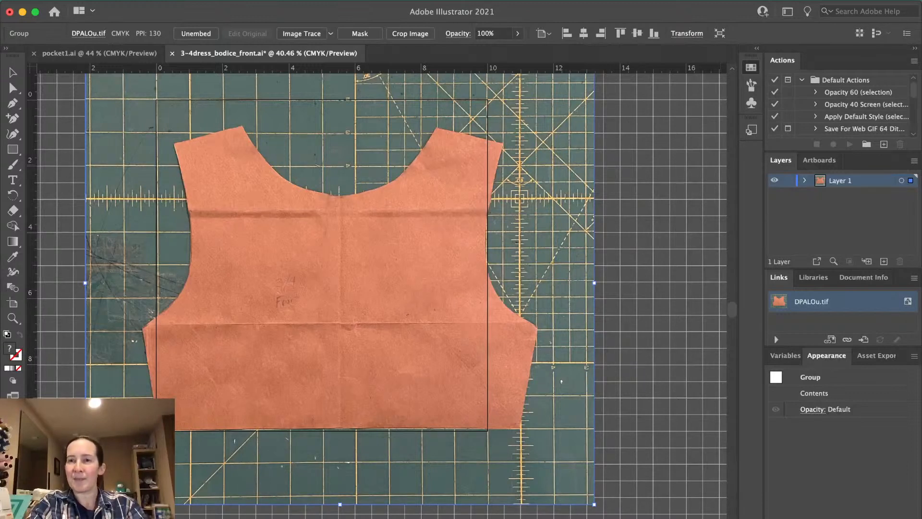
key("super+2")
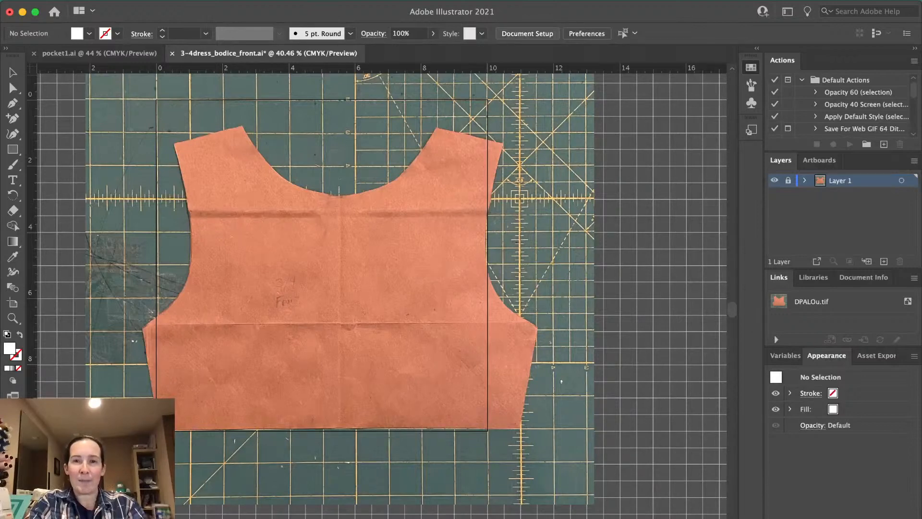
Resize the artboard to about 12.9 × 10.8 in so that it encloses the whole bodice
key("shift+o")
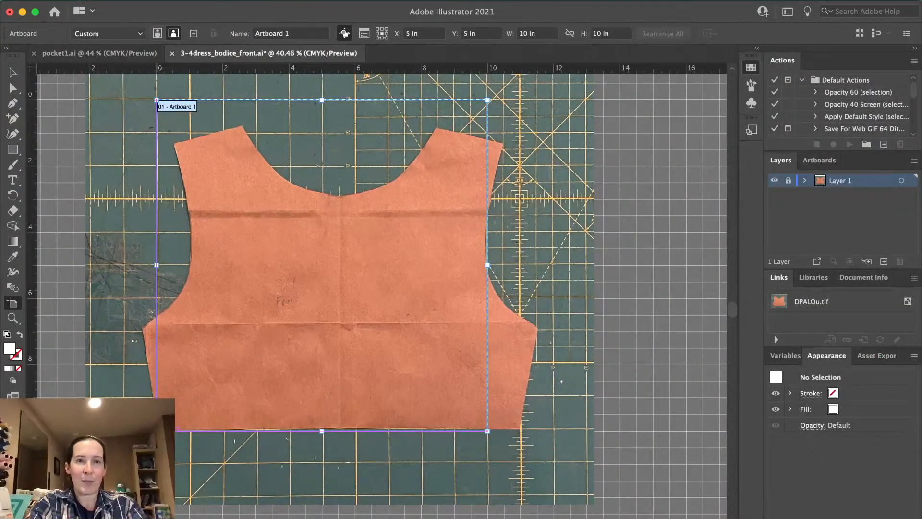
left_click_drag(157, 430, 129, 457)
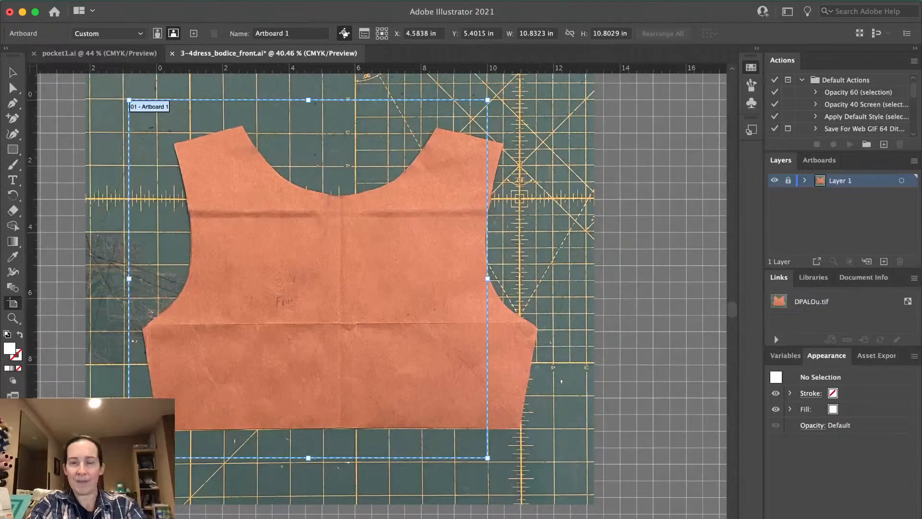
left_click_drag(487, 278, 555, 282)
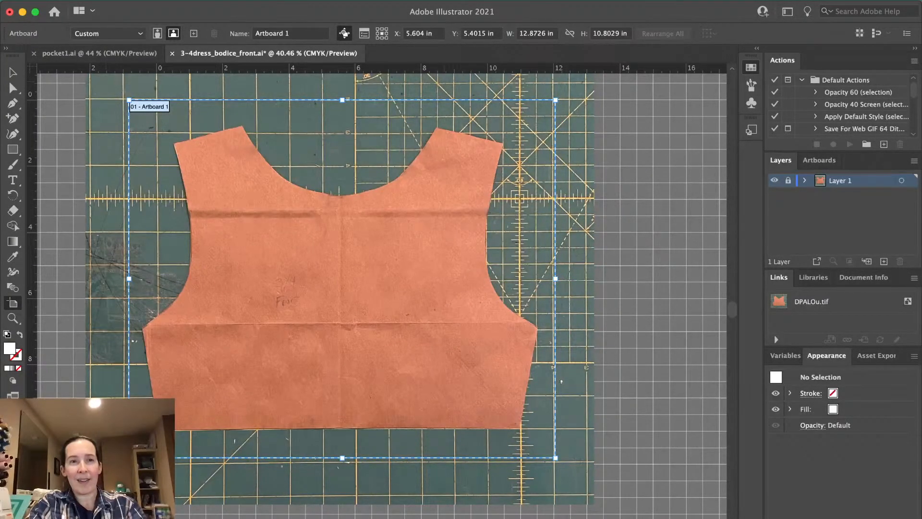
left_click(13, 73)
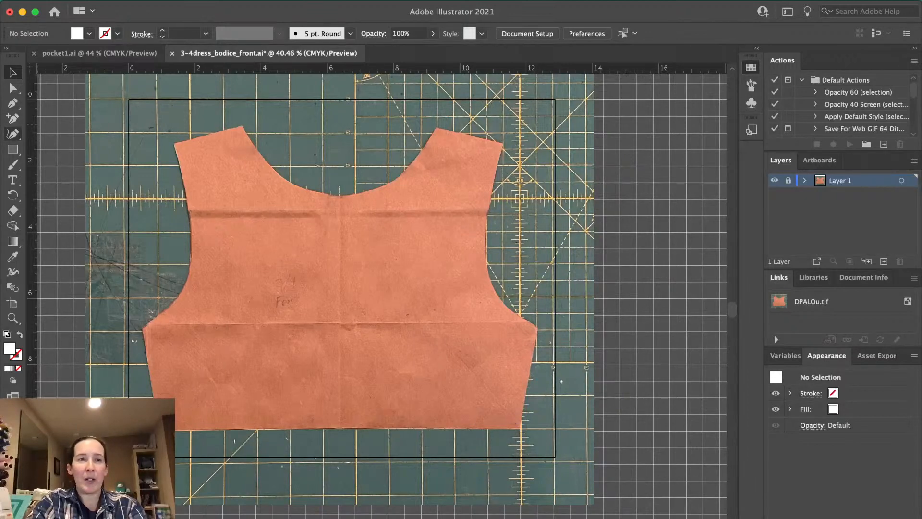
On a new layer, trace the bodice's shoulders and neckline with straight Pen segments, placing one anchor at the neckline's centre
key("p")
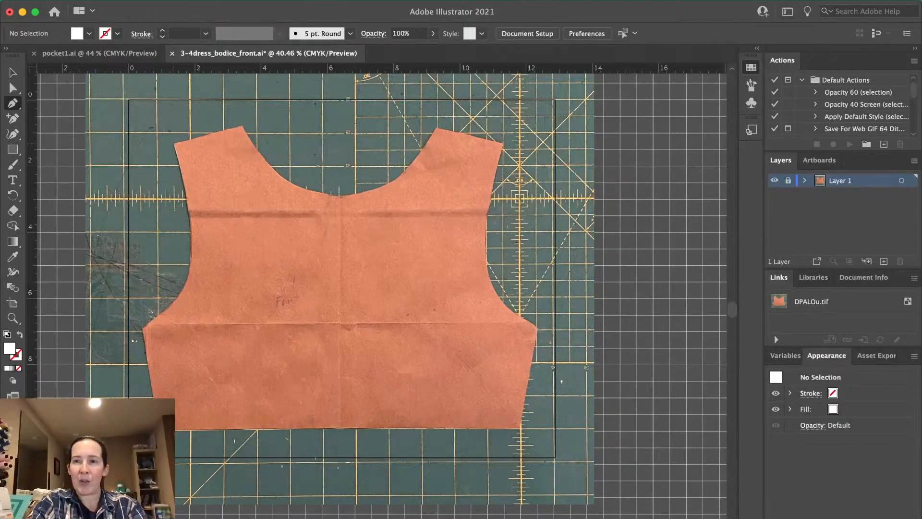
left_click(884, 260)
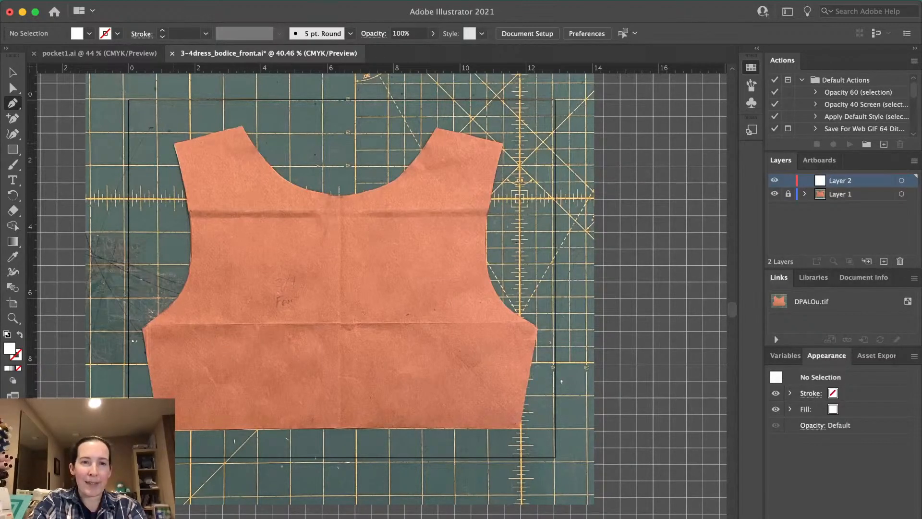
left_click(173, 143)
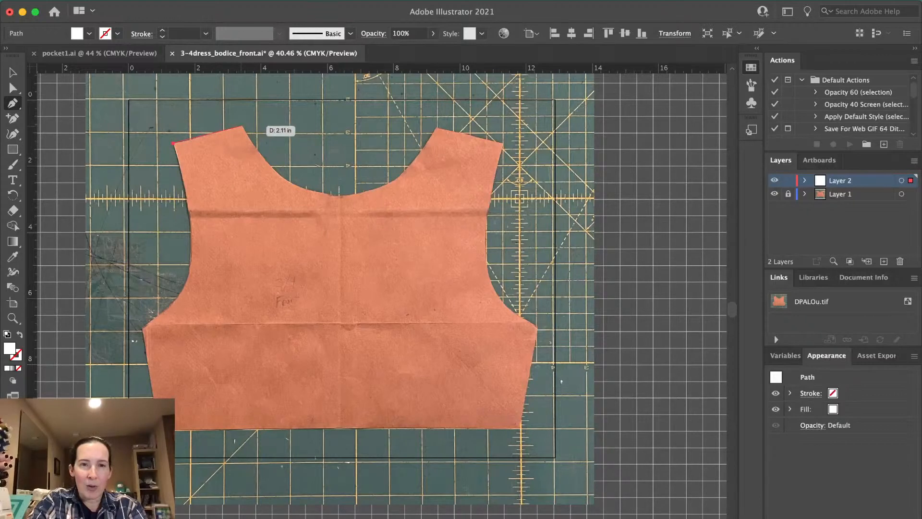
left_click(242, 127)
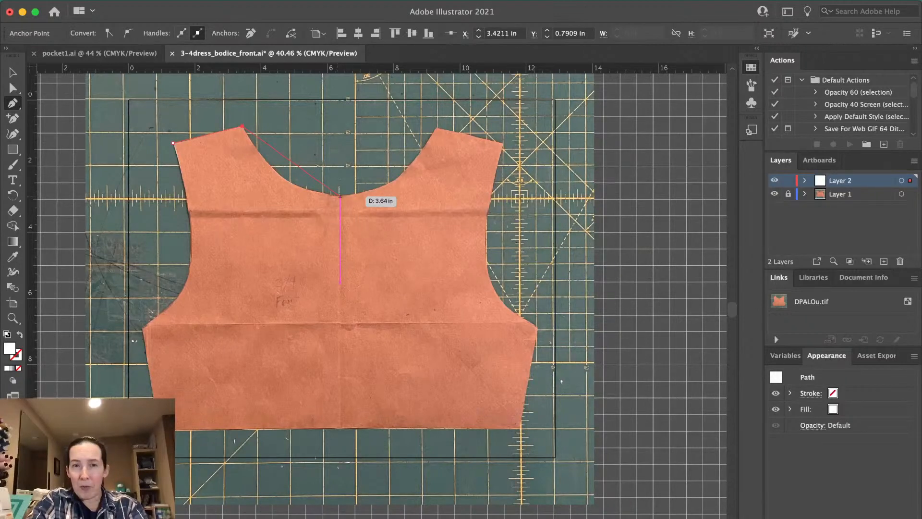
left_click(340, 196)
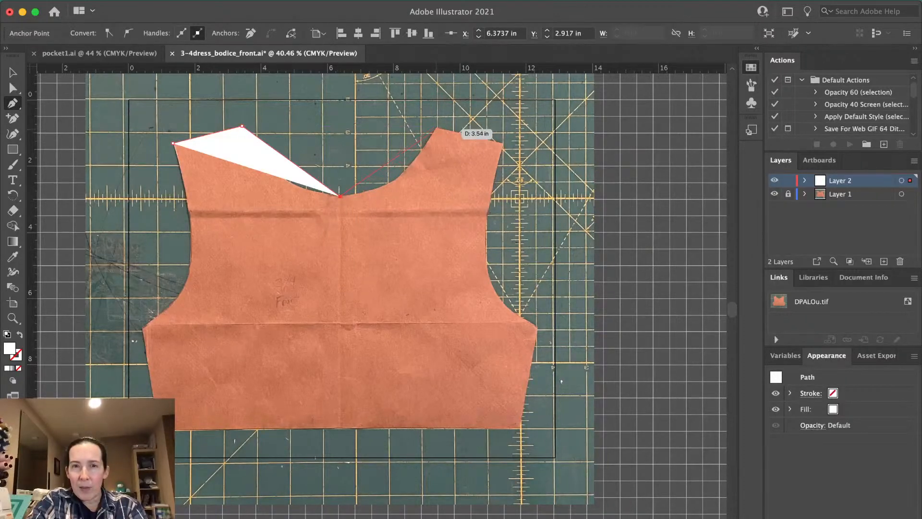
left_click(435, 129)
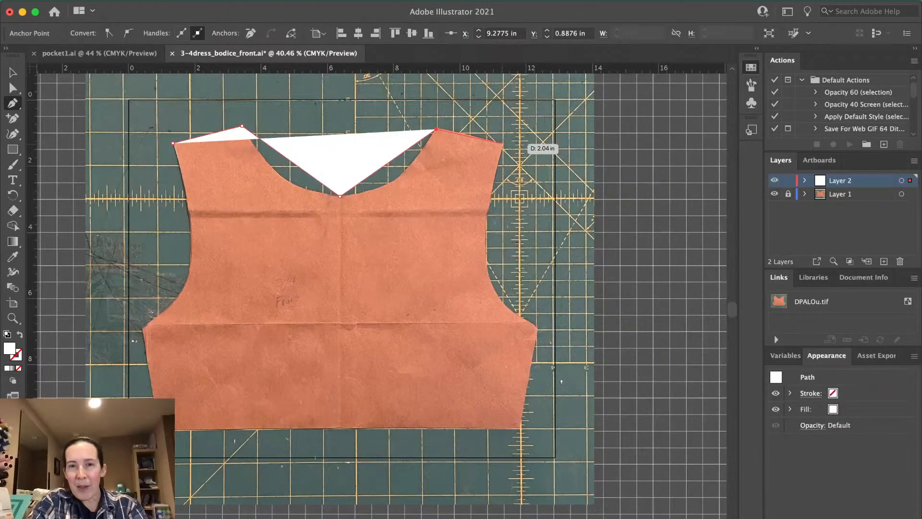
left_click(502, 143)
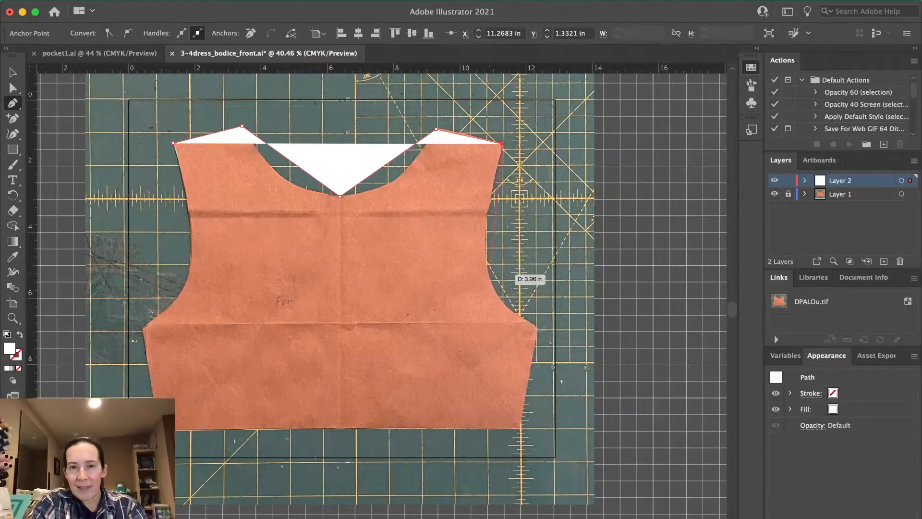
Continue the Pen path with straight segments down the right armhole and side, along the hem, and up to the left underarm corner
left_click(489, 278)
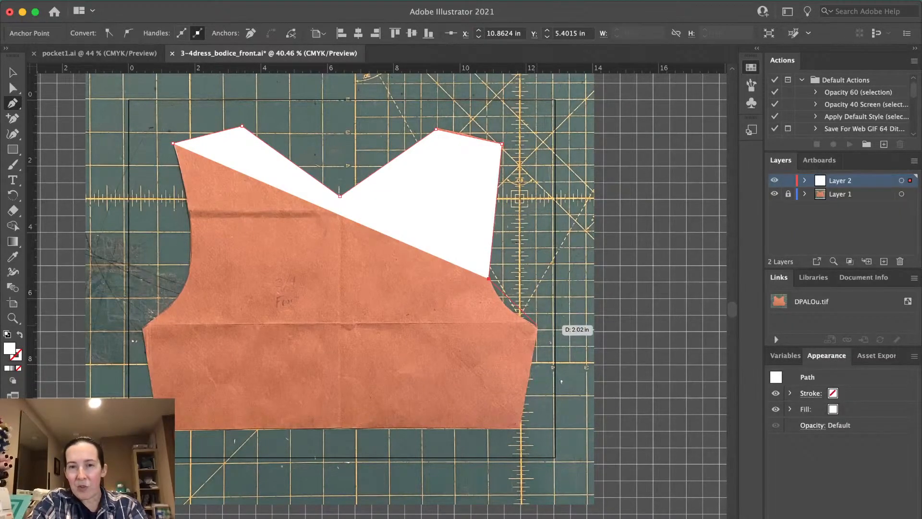
left_click(536, 326)
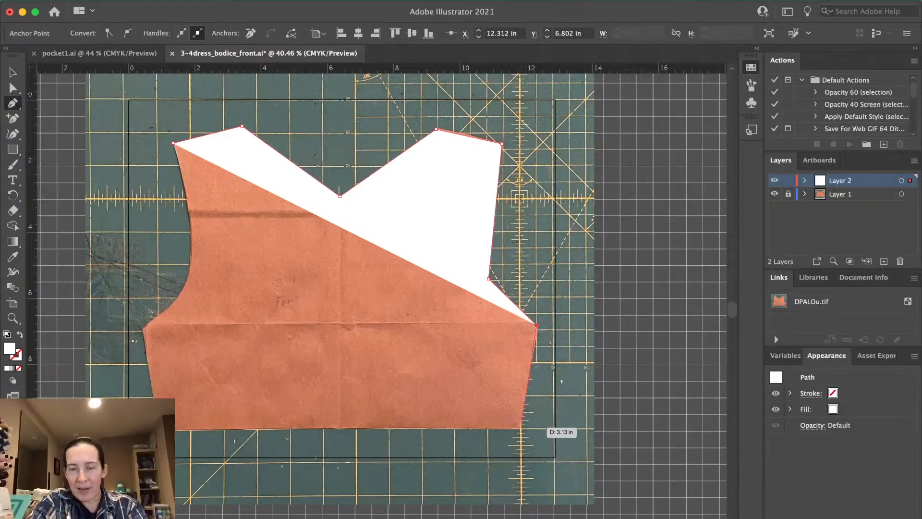
left_click(521, 427)
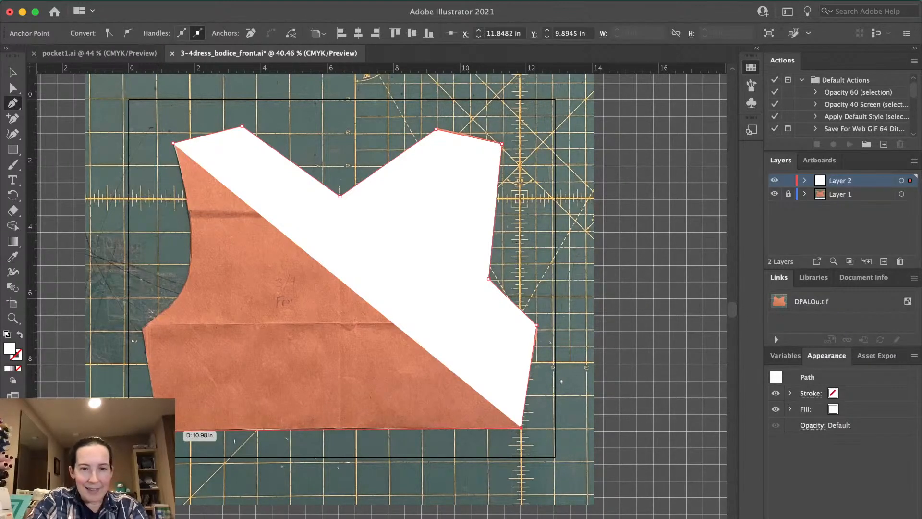
left_click(175, 429)
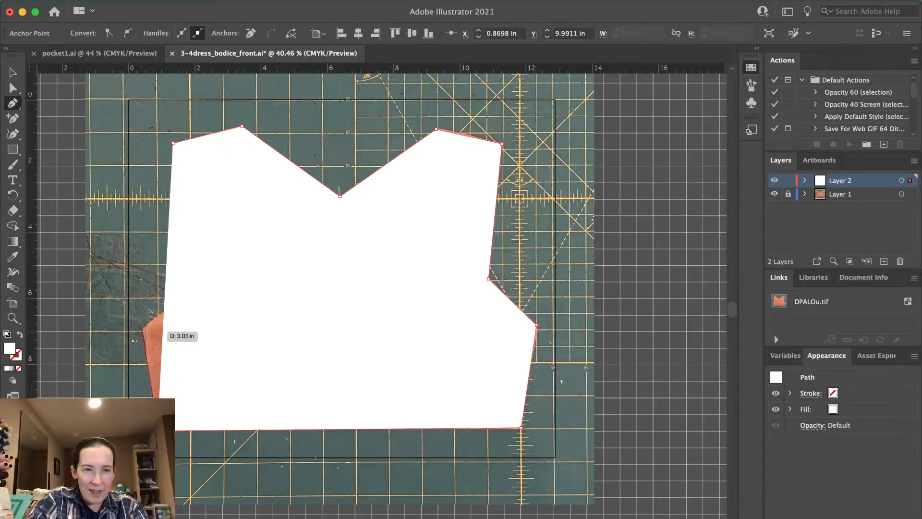
left_click(141, 330)
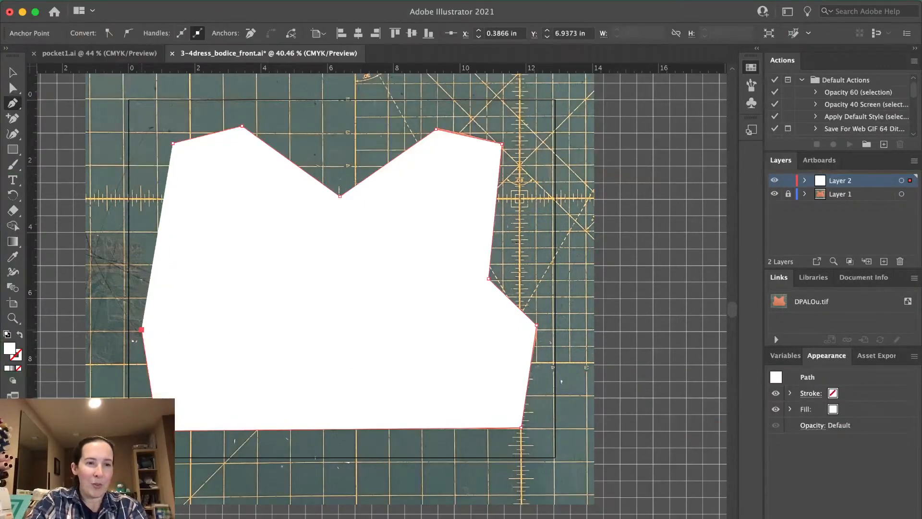
Swap the path's fill and stroke, and close the outline through the left armhole at the starting shoulder point
key("shift+x")
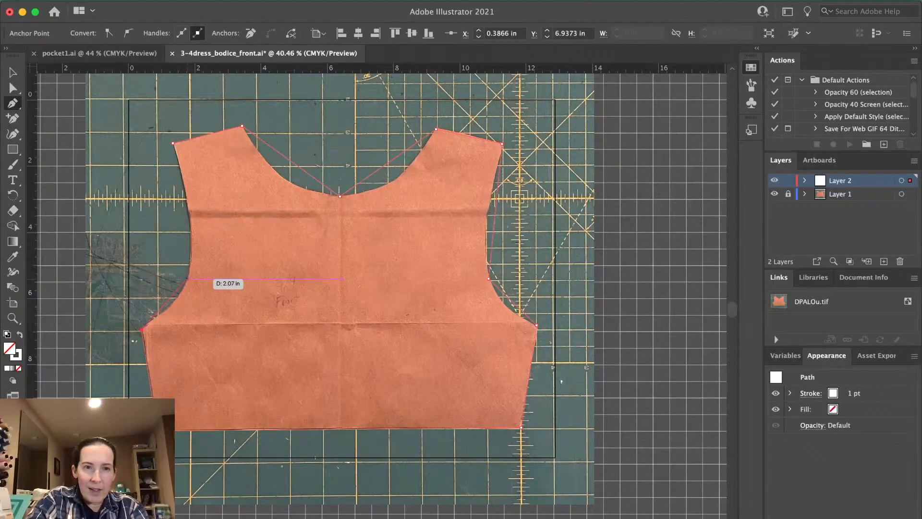
left_click(187, 278)
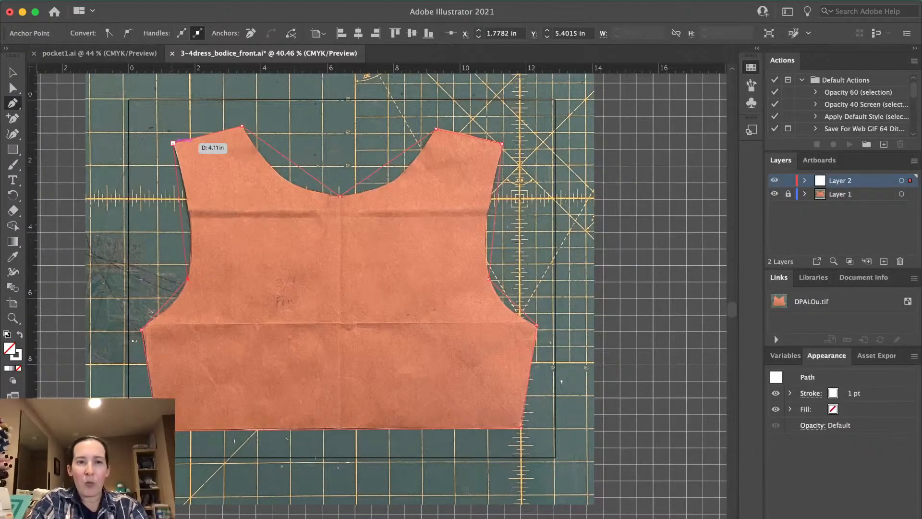
left_click(173, 144)
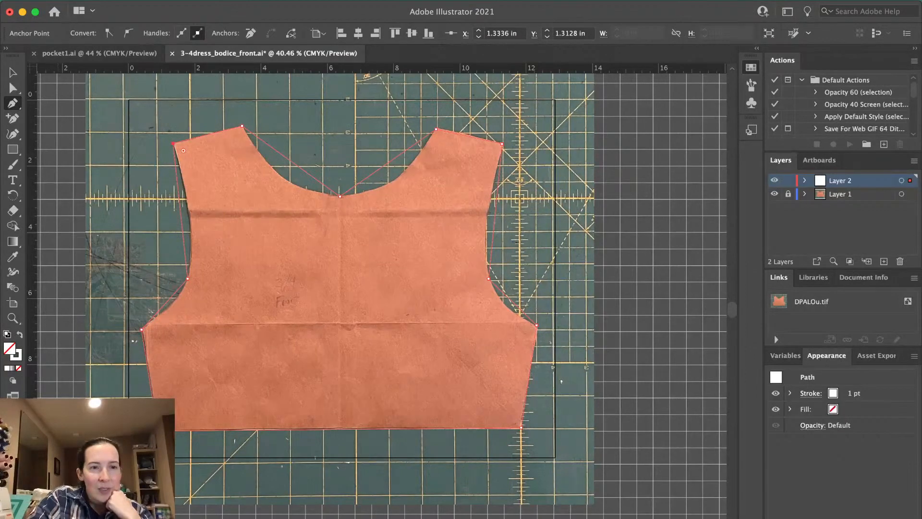
Give the bodice outline no fill and a black stroke of 2 pt
key("d")
key("shift+x")
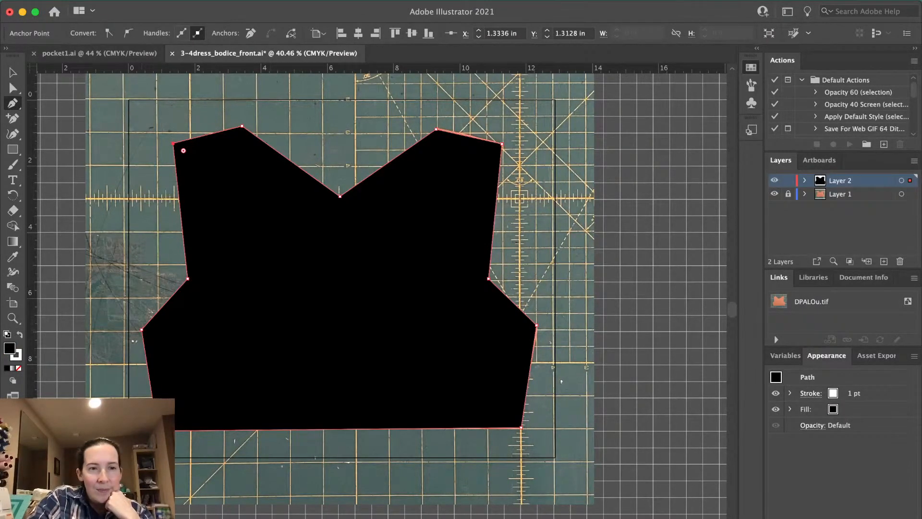
key("shift+x")
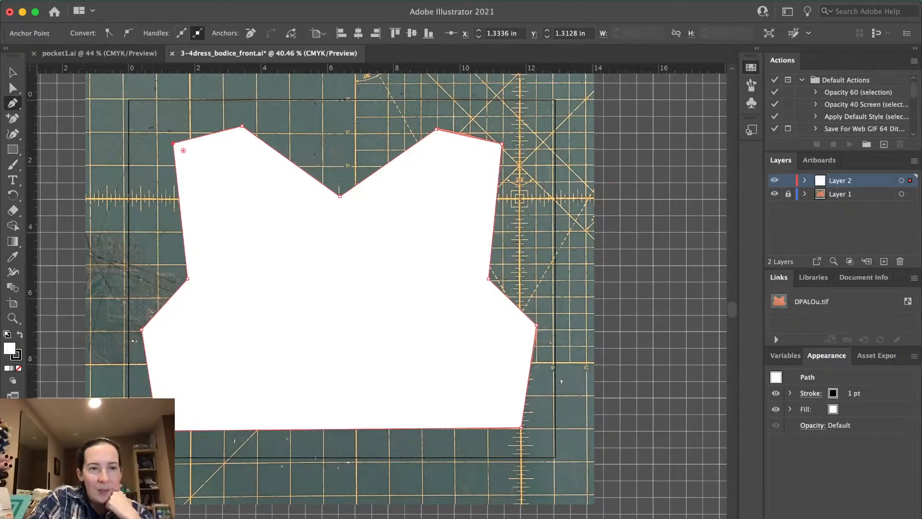
key("slash")
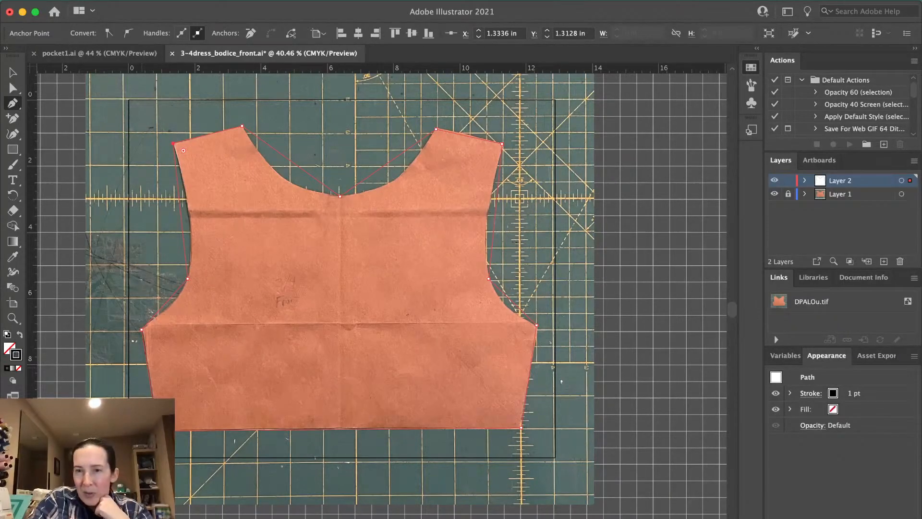
key("x")
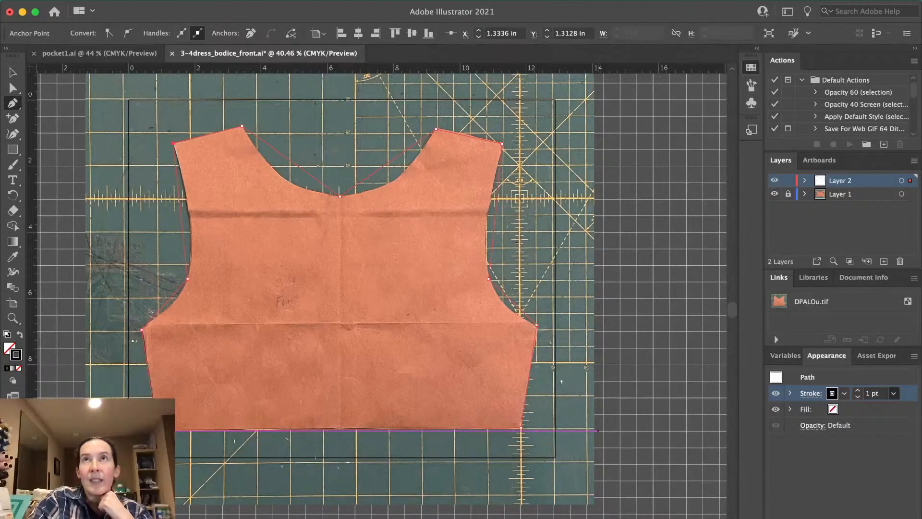
left_click(858, 390)
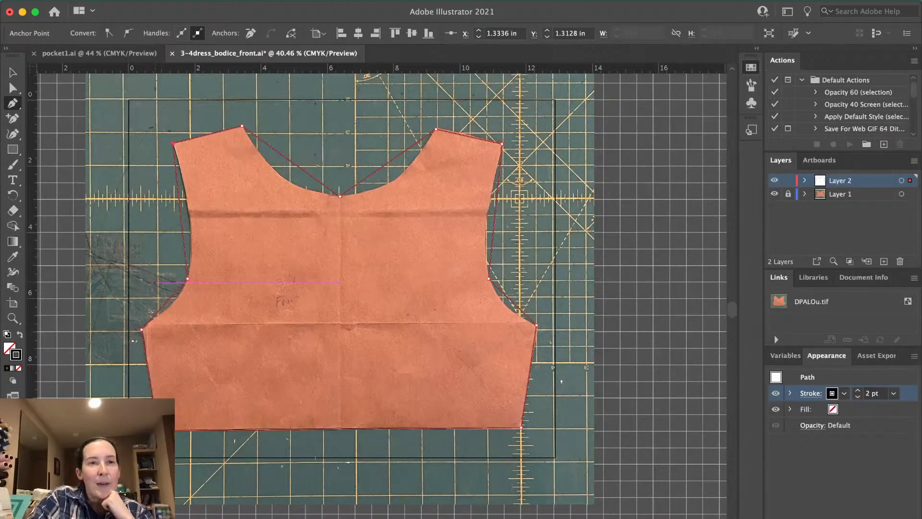
left_click(13, 134)
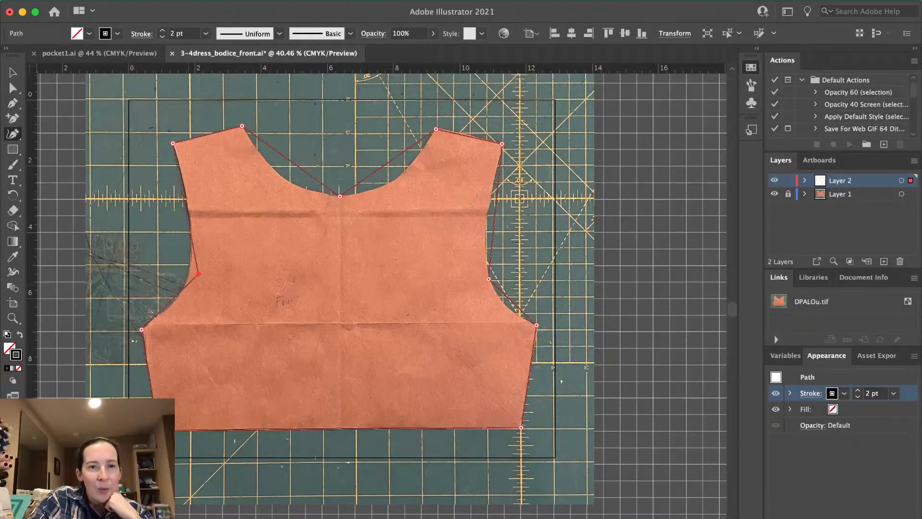
key("plus")
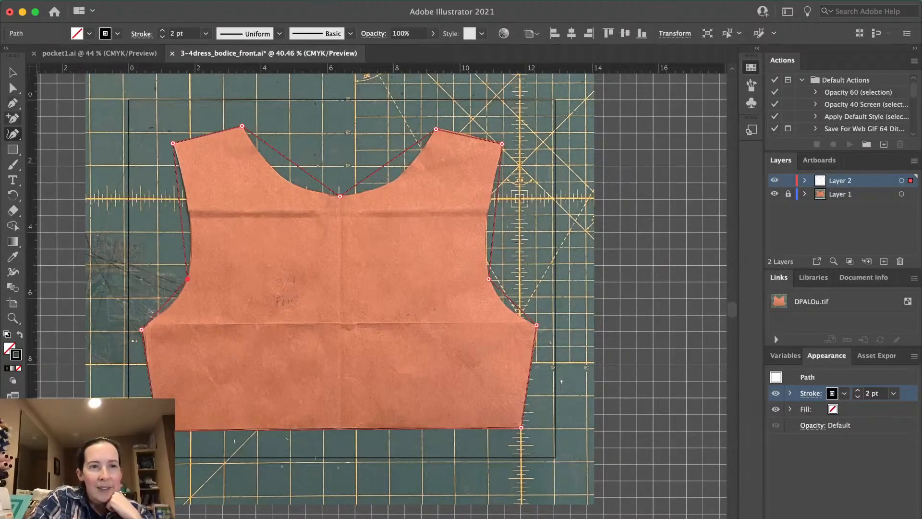
key("shift+grave")
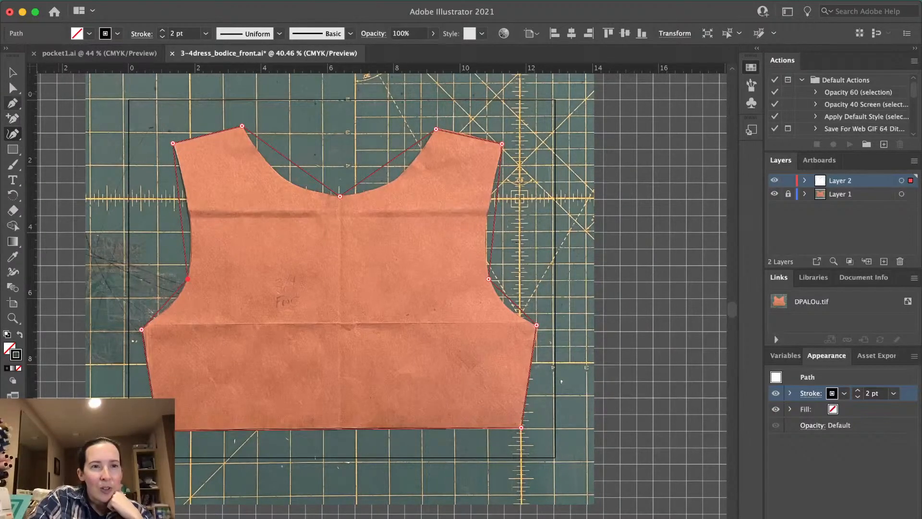
Bend the straight left armhole and neckline segments with the Anchor Point tool to follow the paper pattern's curves
key("p")
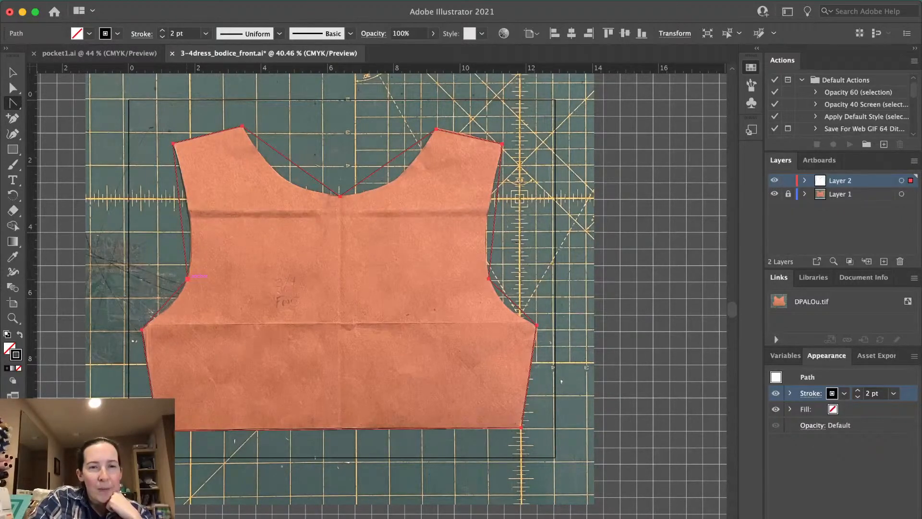
left_click_drag(187, 279, 199, 235)
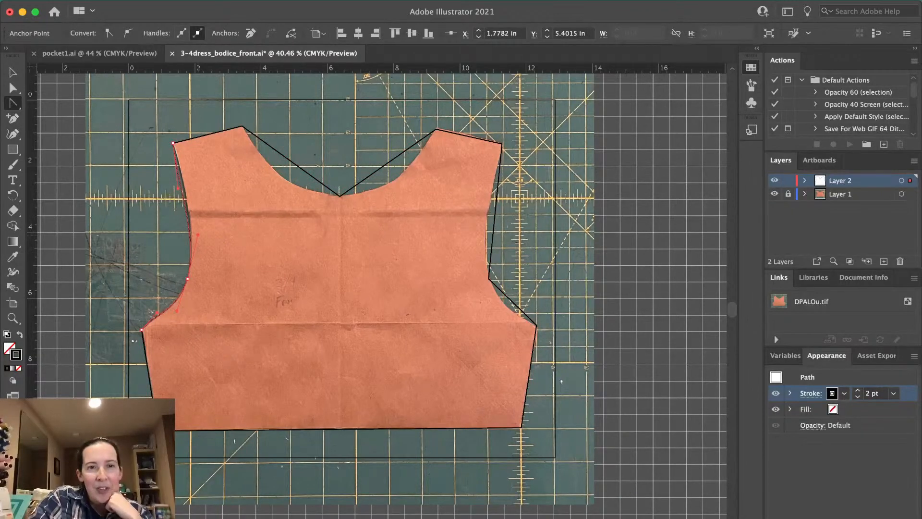
left_click_drag(178, 188, 186, 193)
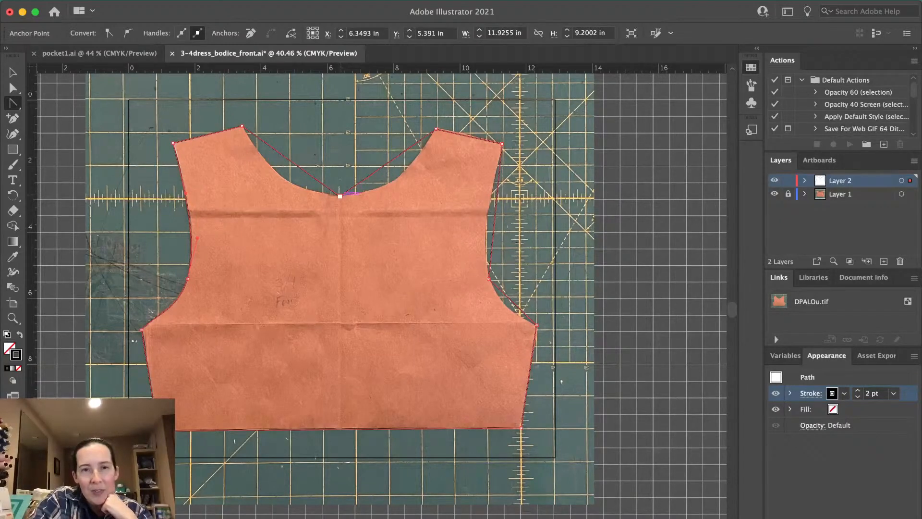
left_click_drag(340, 196, 408, 196)
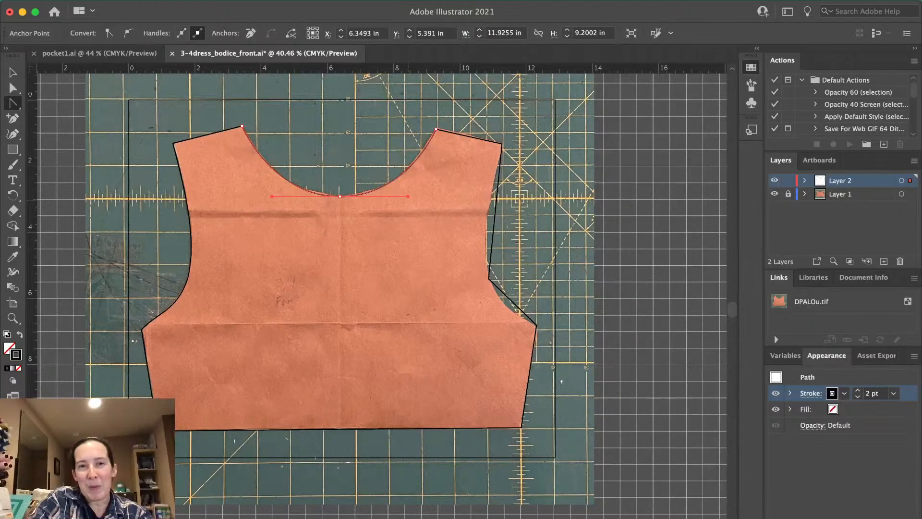
Refine the lower left armhole curve by adjusting its direction handles at the underarm, and set the outline's stroke to 4 pt
key("super+a")
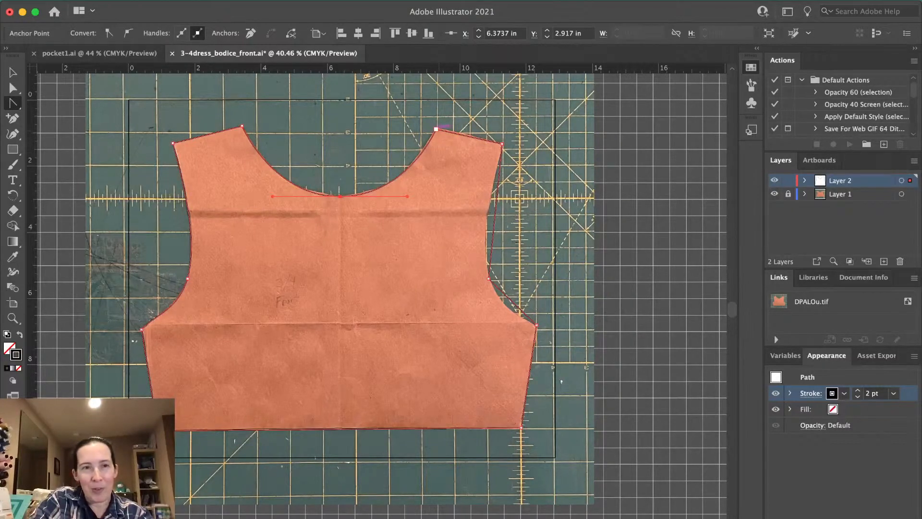
key("a")
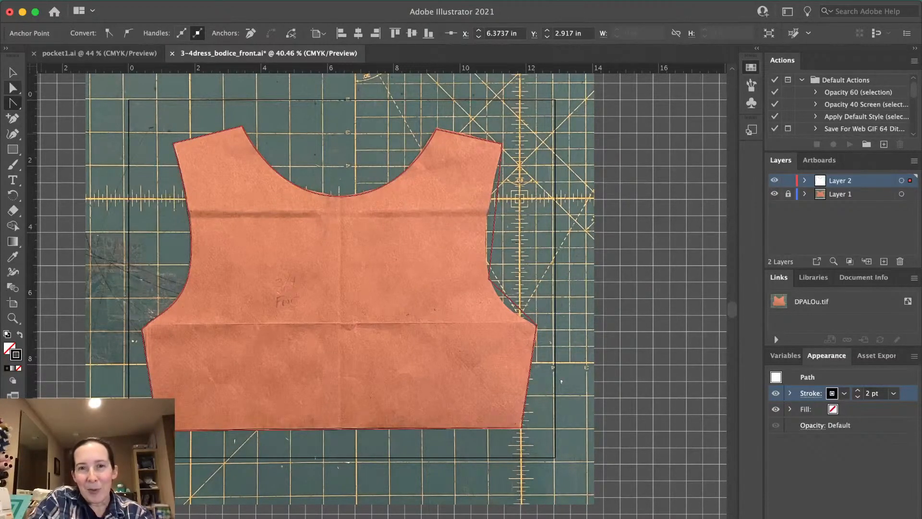
left_click(468, 136)
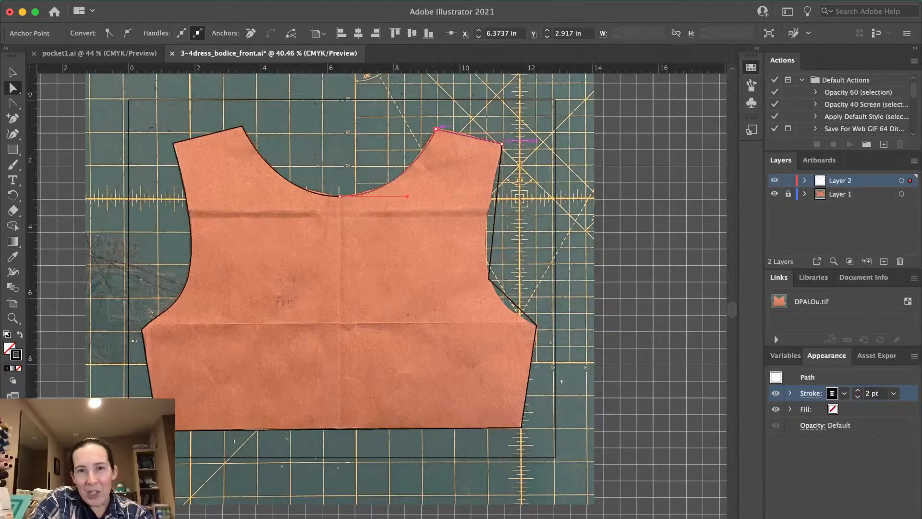
left_click_drag(436, 129, 436, 129)
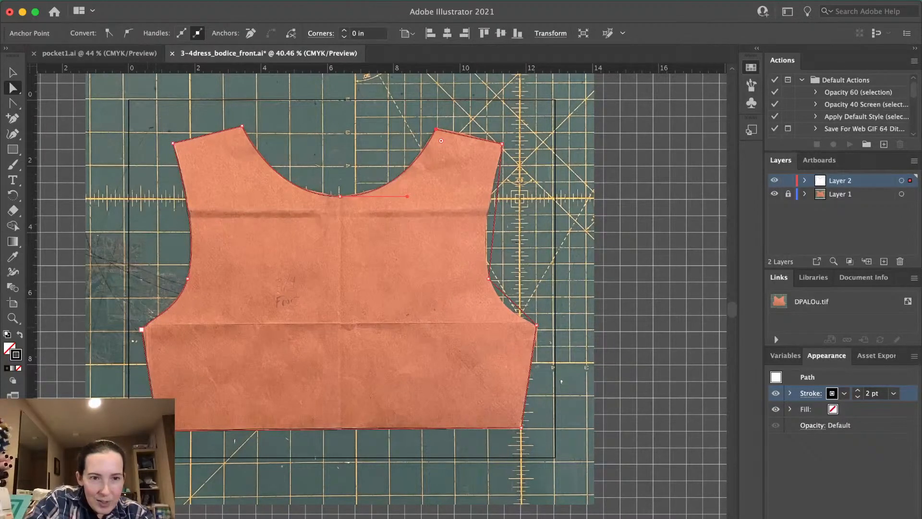
left_click_drag(143, 330, 160, 314)
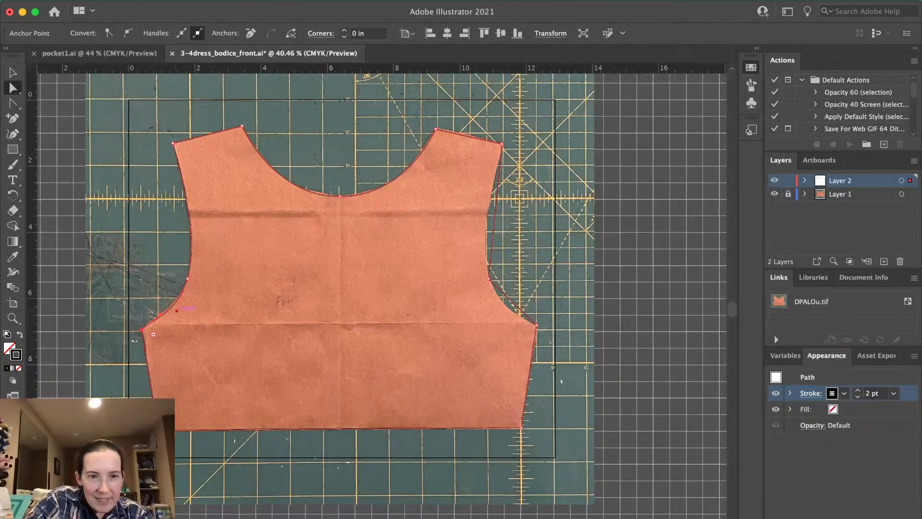
left_click_drag(177, 311, 174, 304)
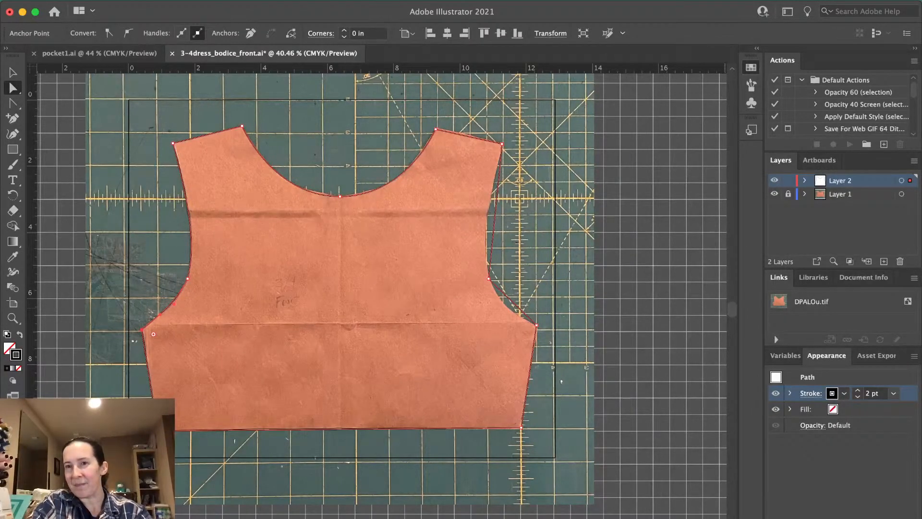
key("Up")
key("Up")
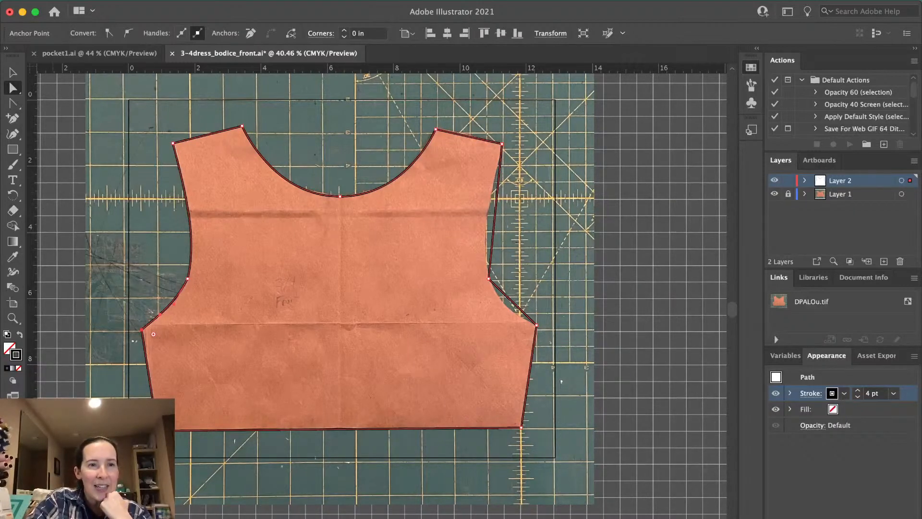
Place a vertical guide along the bodice's centre fold and a horizontal guide along the hem
key("v")
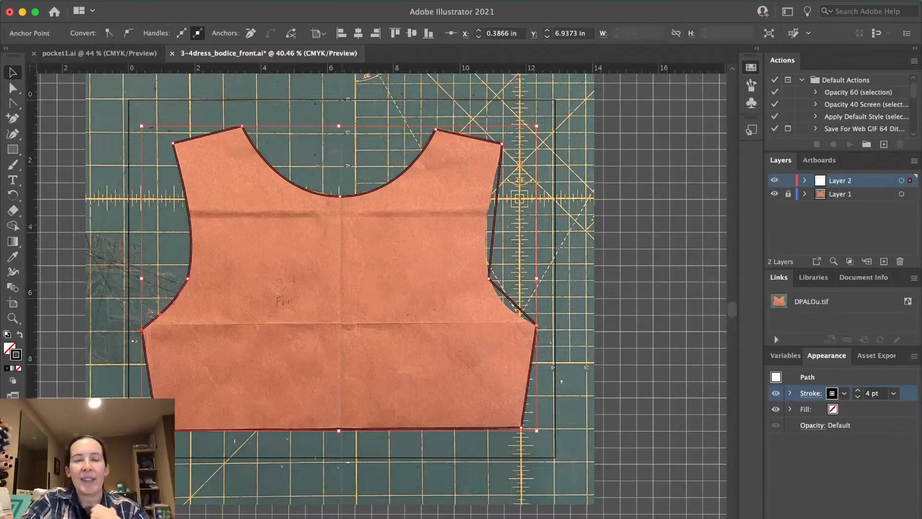
key("super+semicolon")
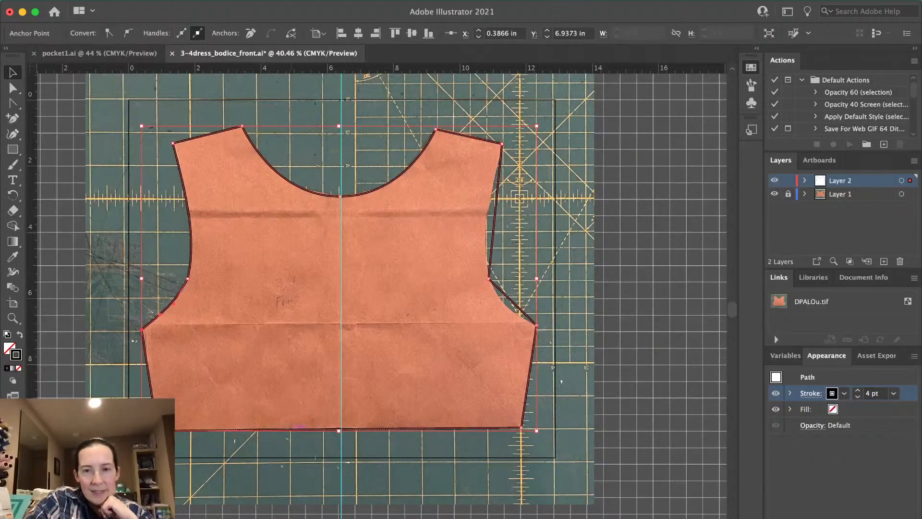
left_click_drag(294, 430, 294, 429)
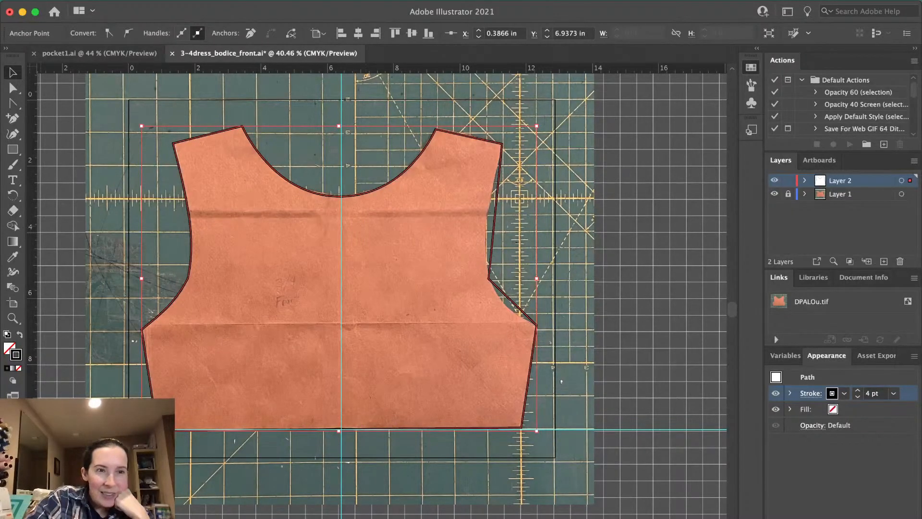
Cut the outline with Scissors at the neckline's centre and where the centre guide meets the hem, and delete the right half
left_click(13, 165)
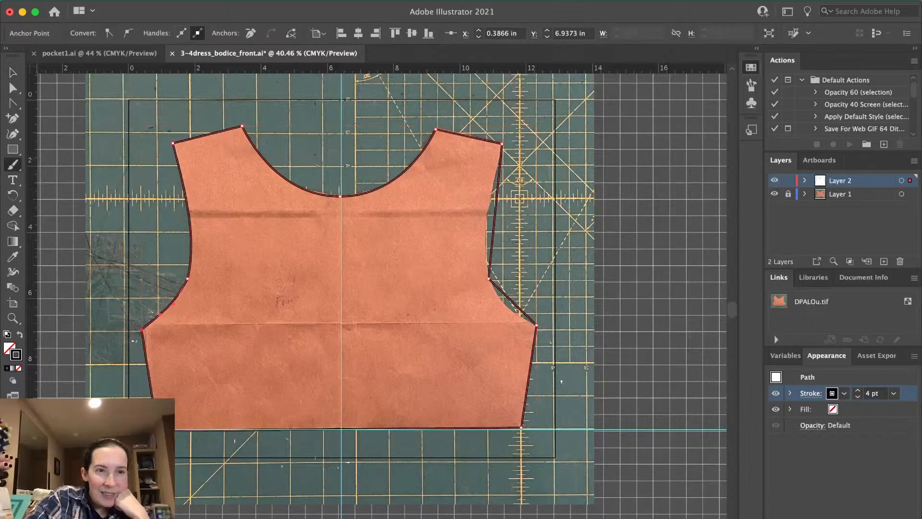
left_click(12, 134)
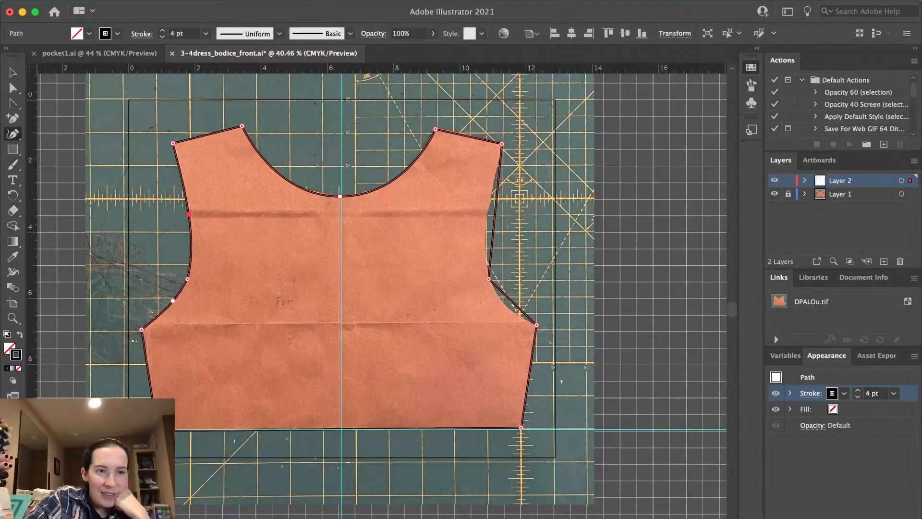
left_click(12, 210)
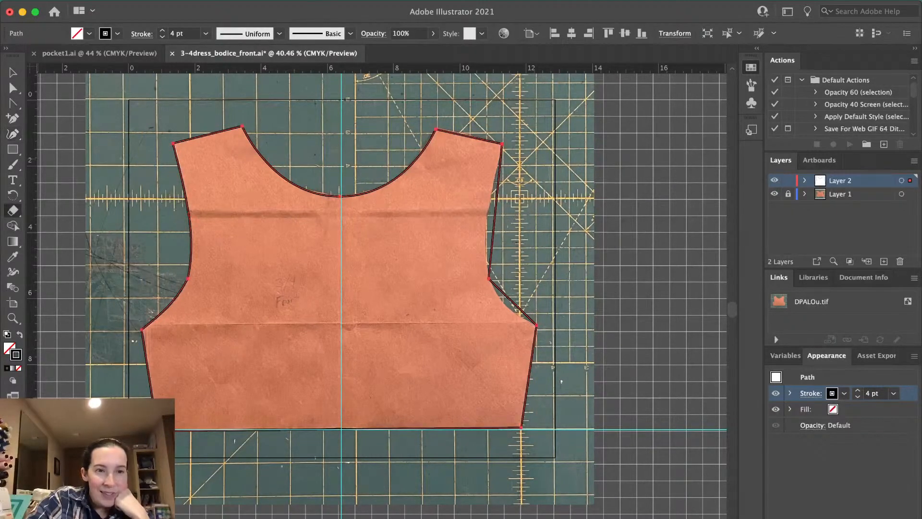
key("c")
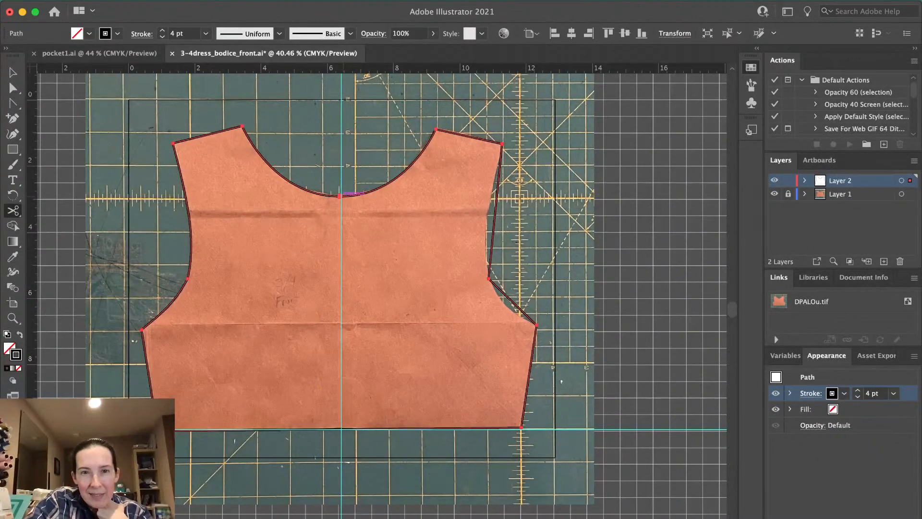
left_click(339, 196)
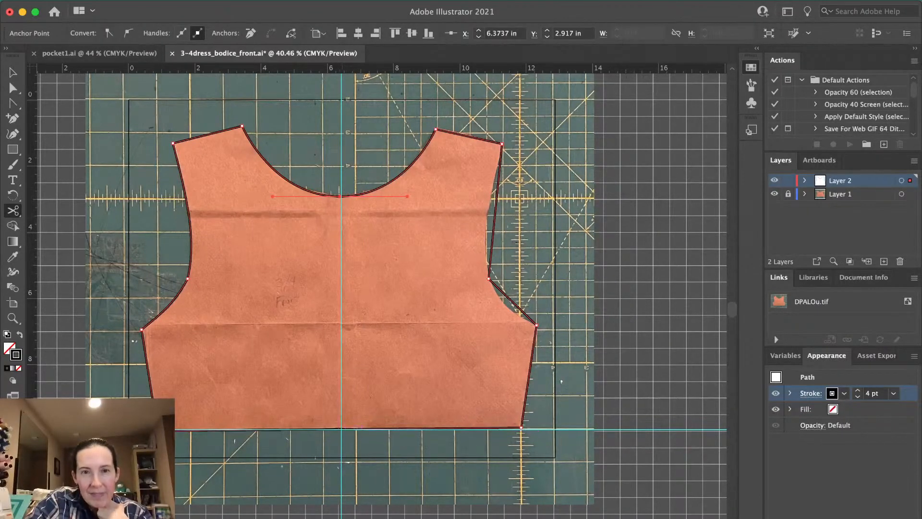
left_click(342, 427)
left_click(12, 72)
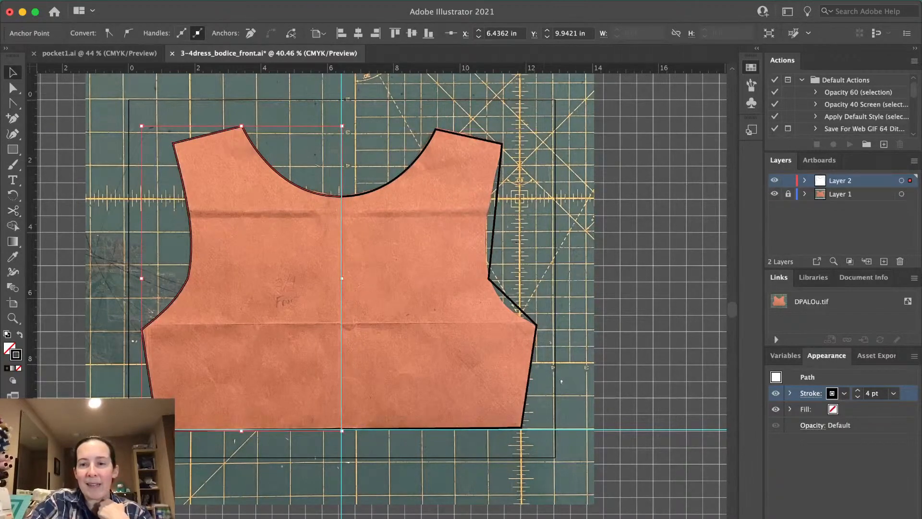
left_click(495, 211)
key("Delete")
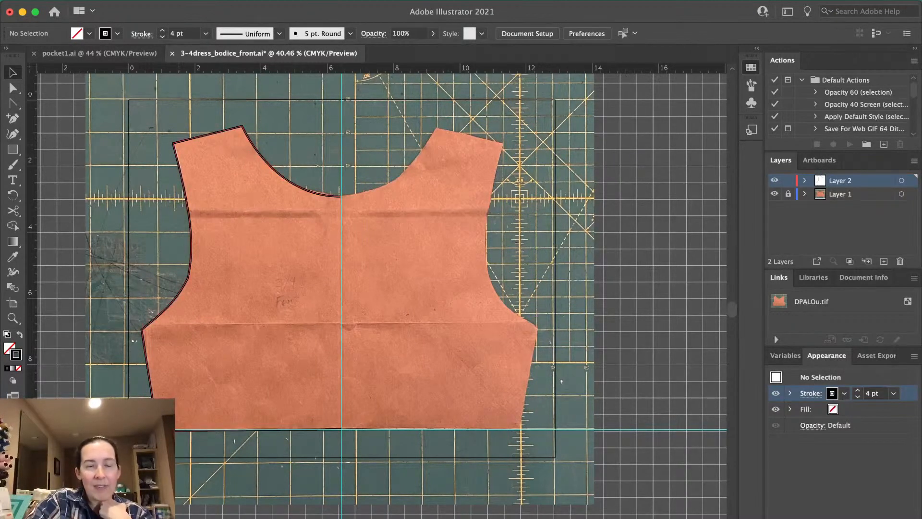
Complete the bodice with a mirrored copy of the left half moved 5.85 in horizontally, and draw one straight line along the hem
left_click(189, 139)
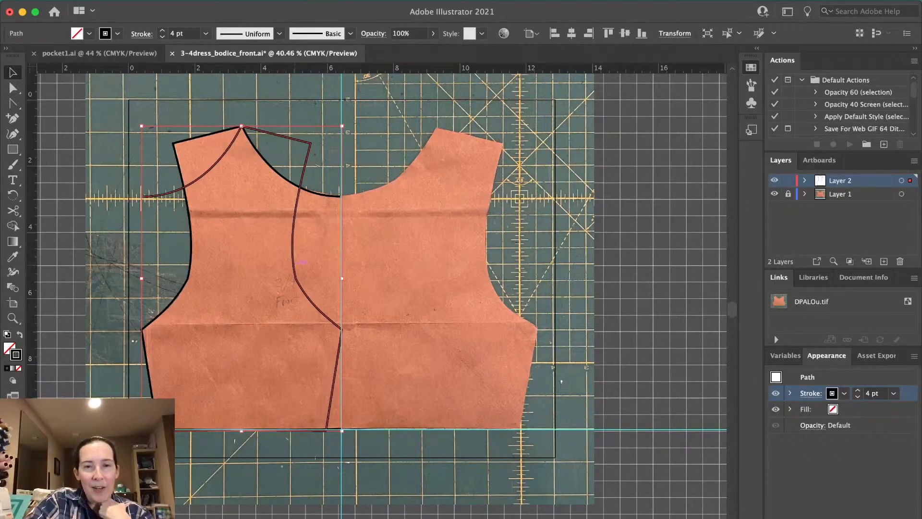
left_click_drag(297, 263, 491, 269)
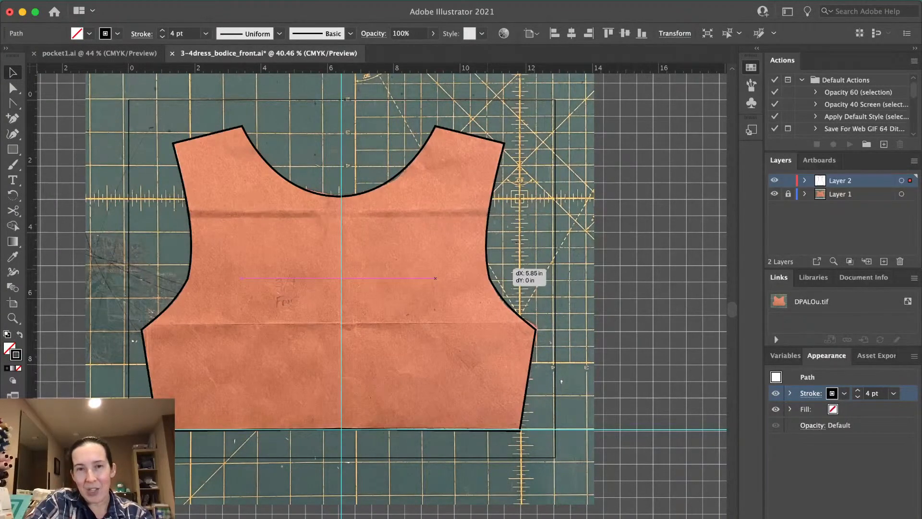
left_click_drag(490, 269, 495, 266)
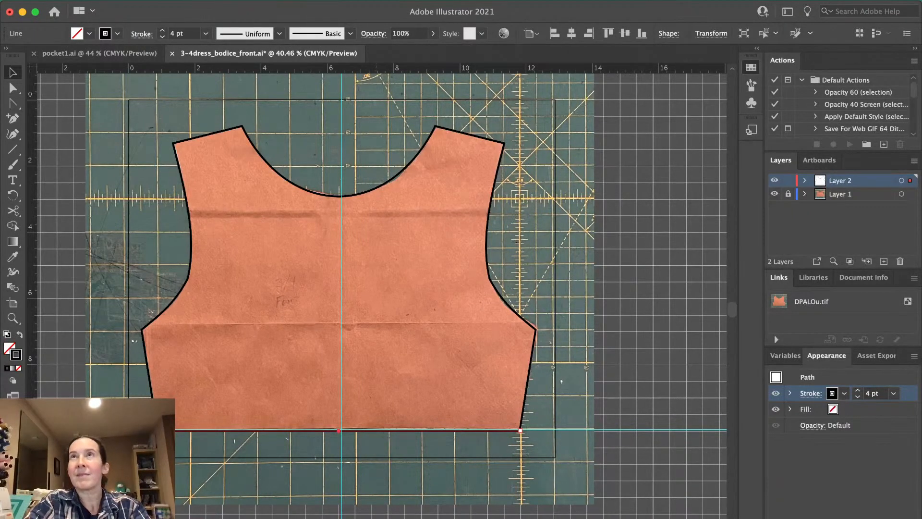
Hide the guides and the photo layer, leaving only the traced bodice outline
key("super+semicolon")
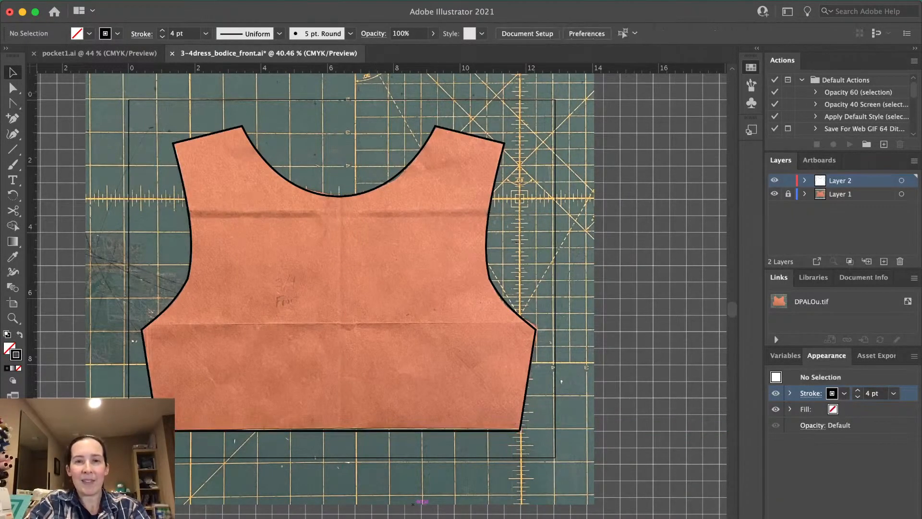
scroll(376, 291, "right", 1)
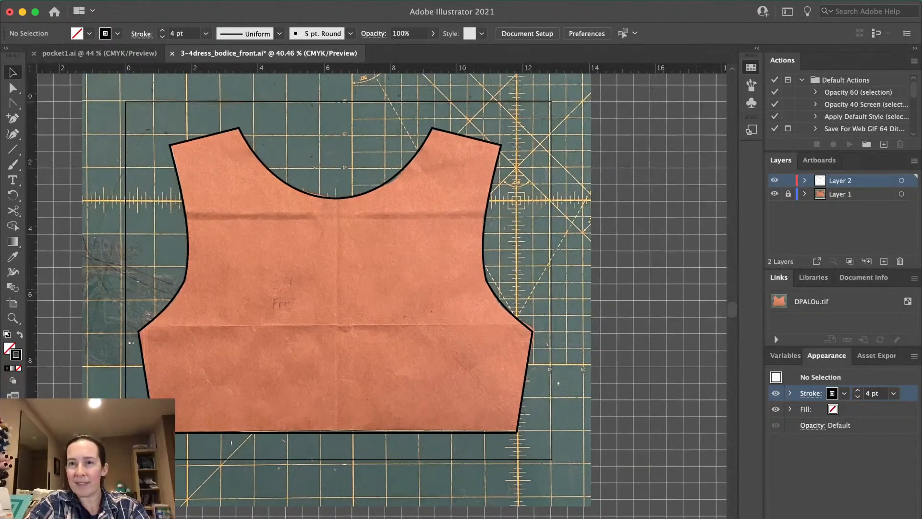
left_click(774, 194)
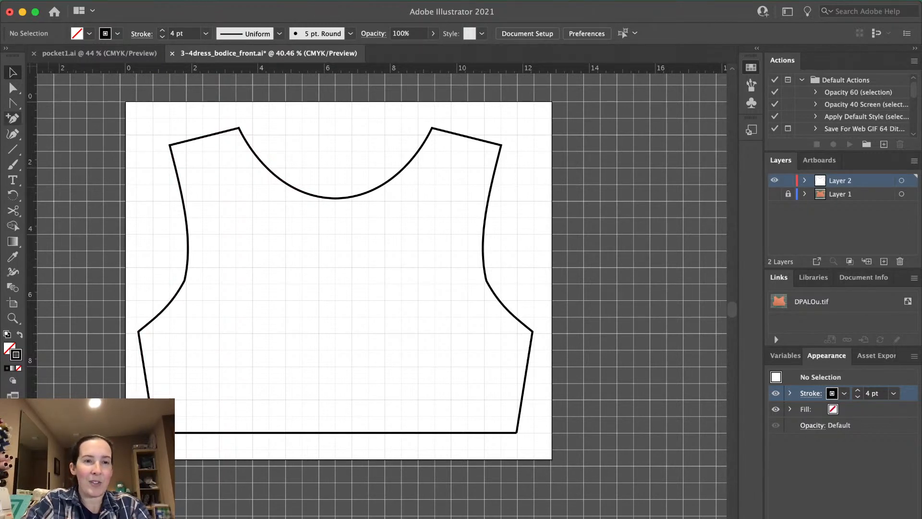
Draw a square about 1 in wide inside the bodice outline, level with the lower armhole, as a scale reference
left_click(12, 150)
key("m")
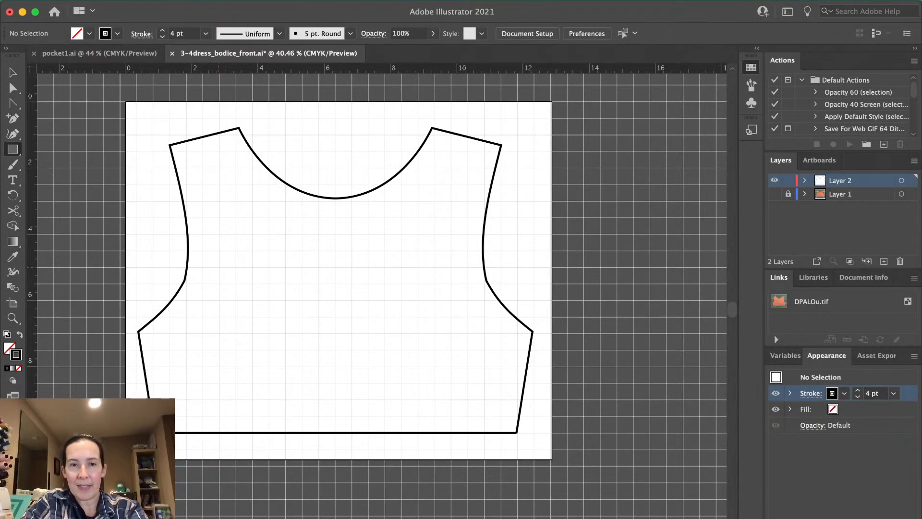
left_click_drag(218, 266, 252, 299)
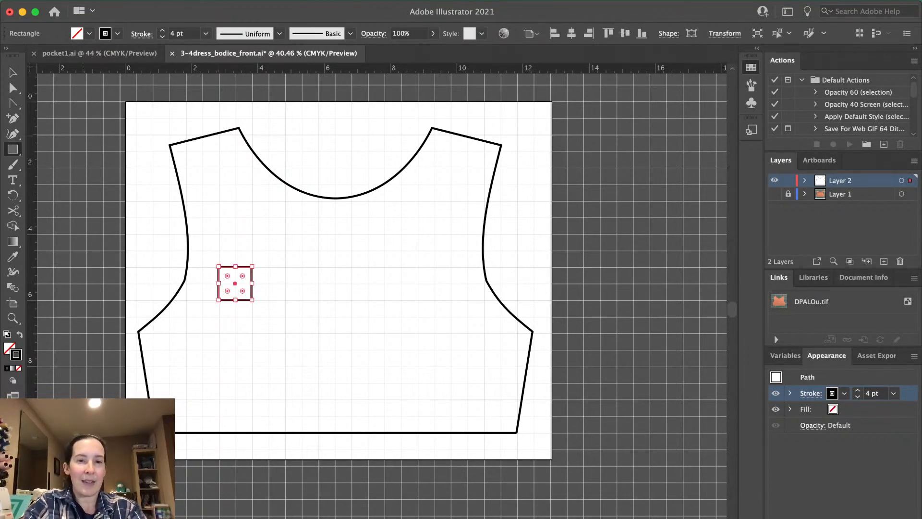
key("v")
key("super+shift+a")
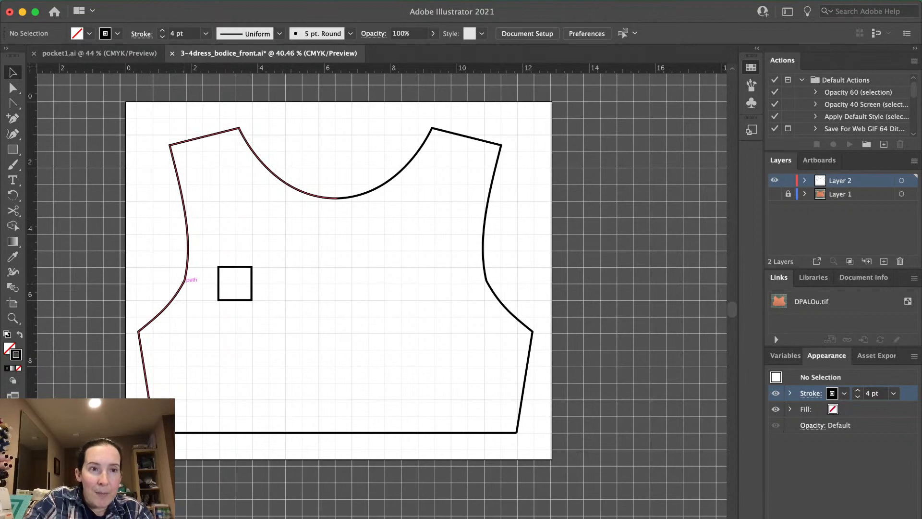
Smooth the corner in the left armhole by reshaping its lower anchor point with evenly balanced curve handles
left_click(187, 278)
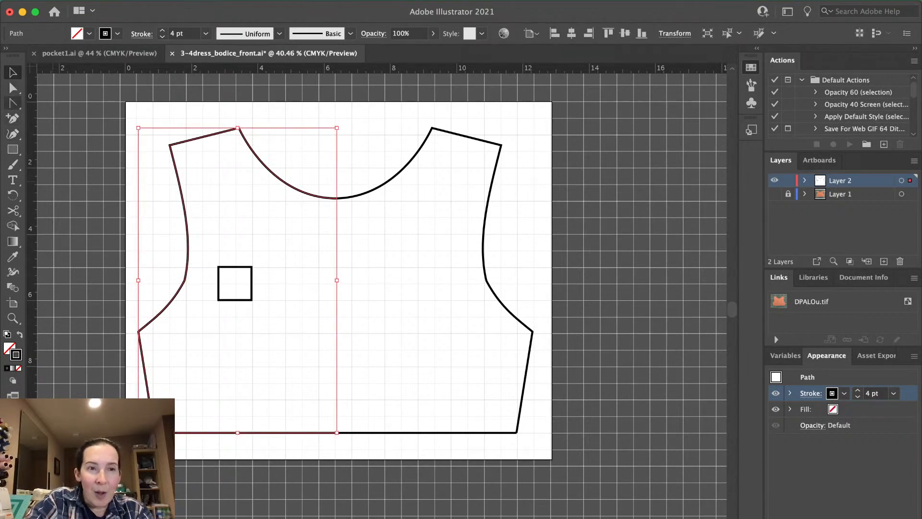
left_click(13, 88)
left_click(185, 280)
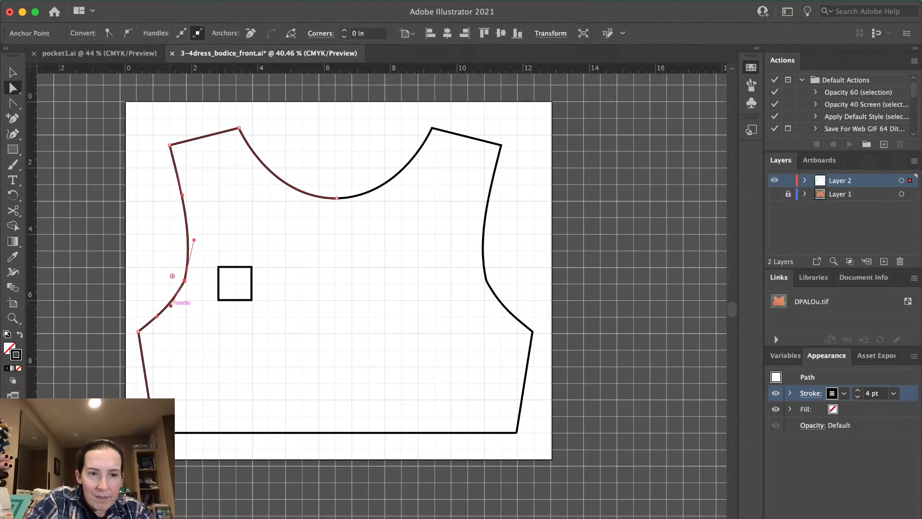
left_click_drag(170, 305, 176, 308)
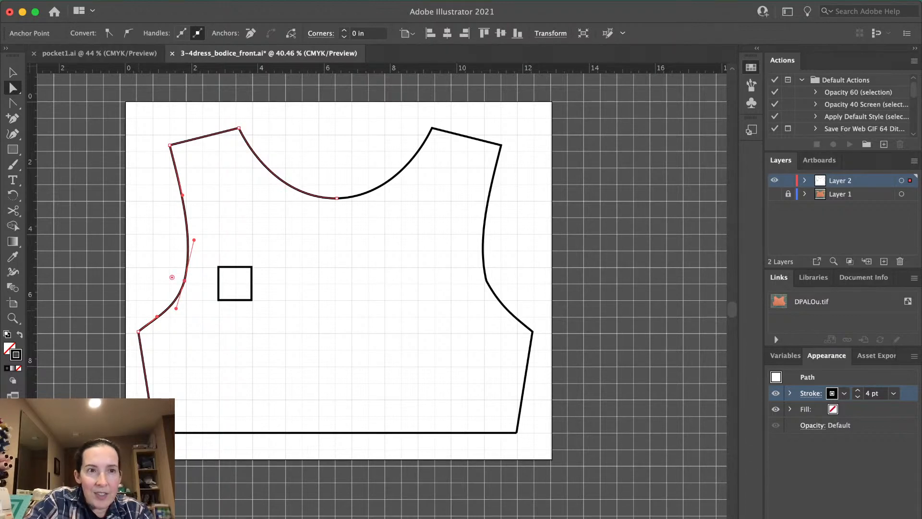
left_click(13, 103)
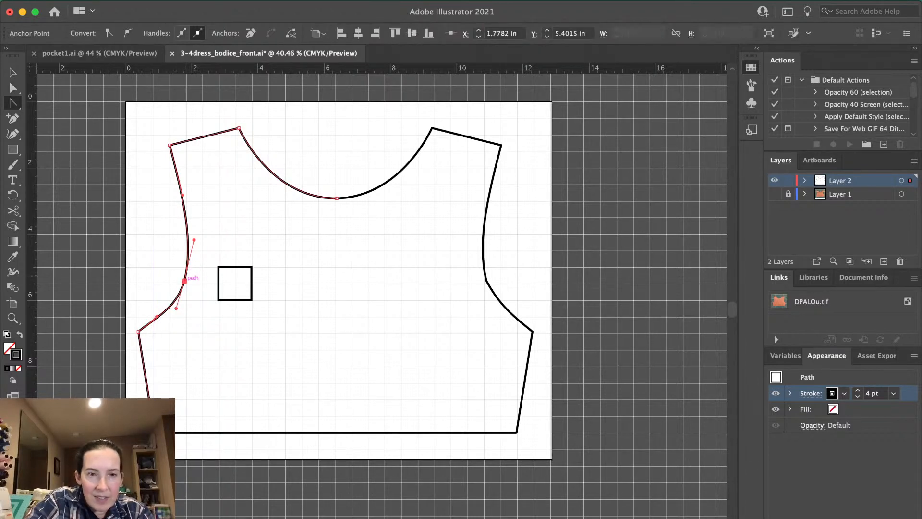
left_click(184, 280)
left_click_drag(185, 281, 193, 249)
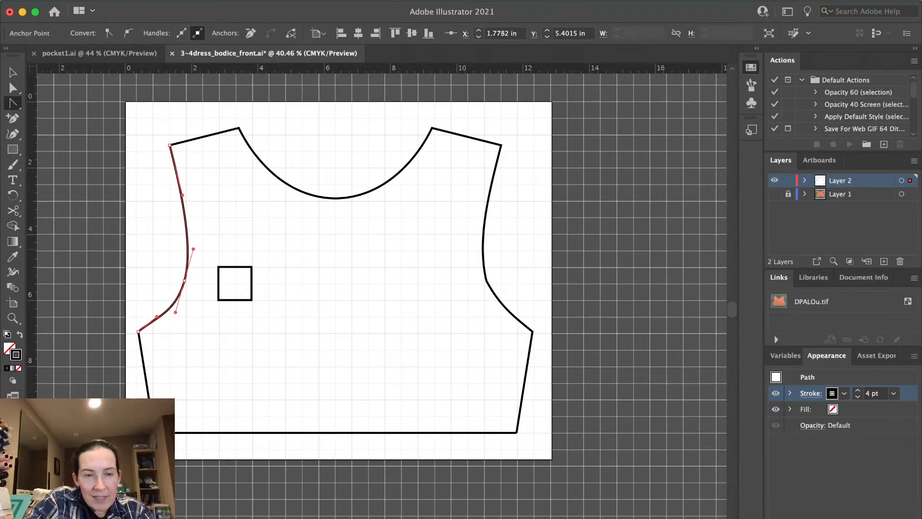
left_click_drag(193, 249, 194, 248)
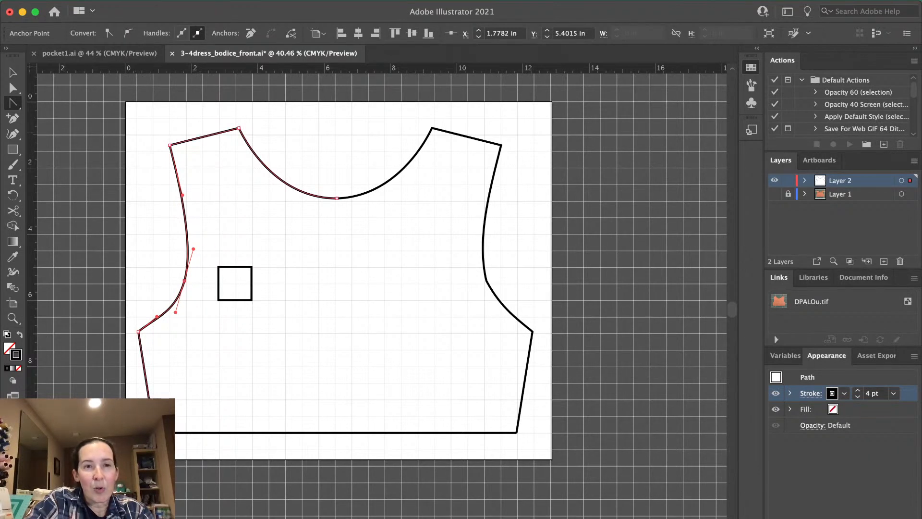
key("v")
key("super+shift+a")
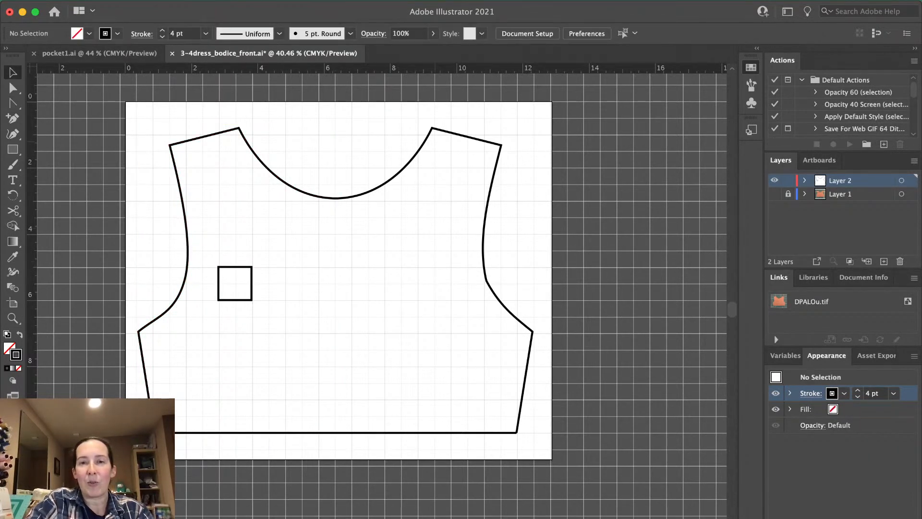
left_click(486, 280)
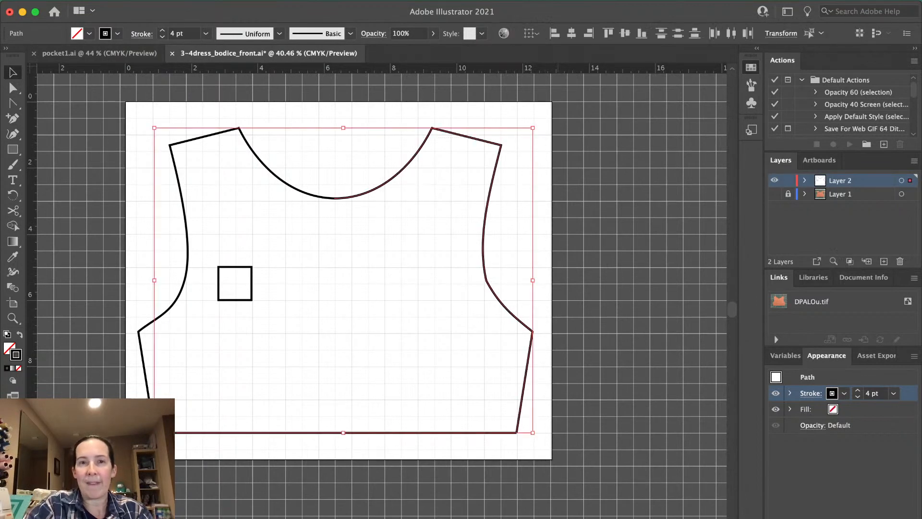
key("Delete")
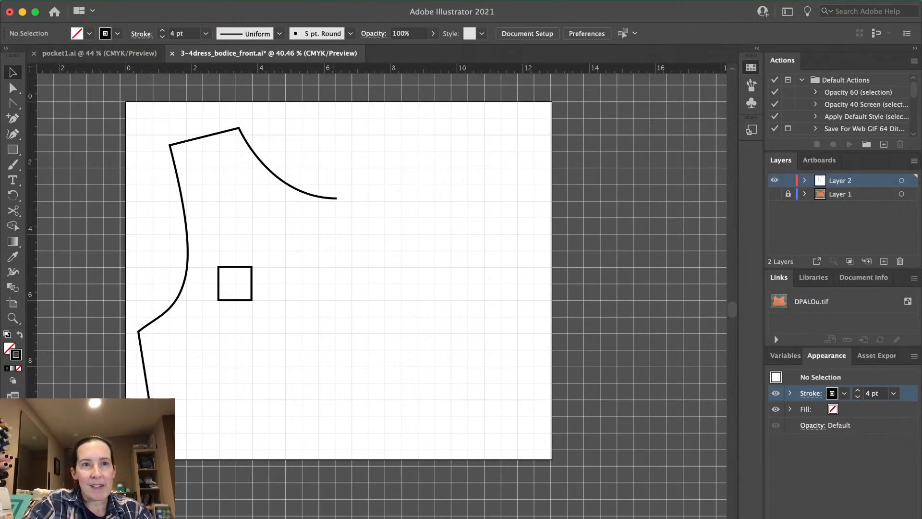
key("super+z")
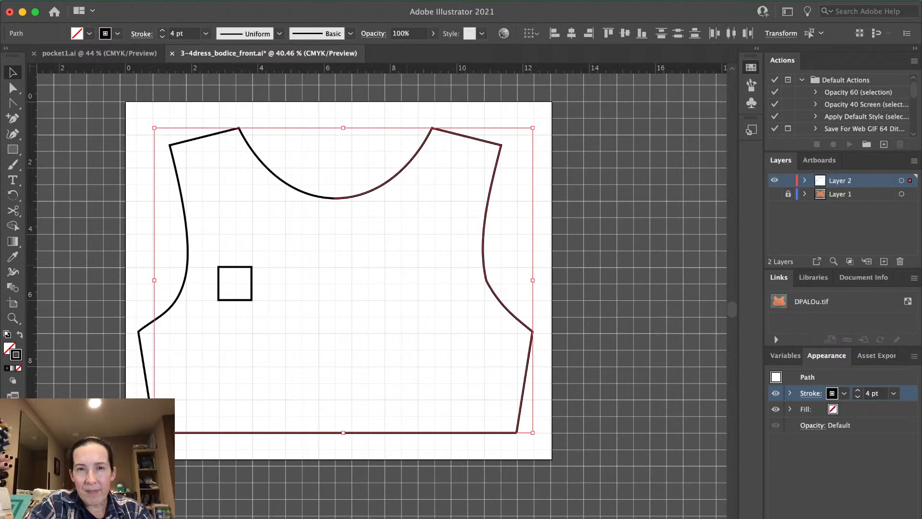
key("Delete")
key("super+z")
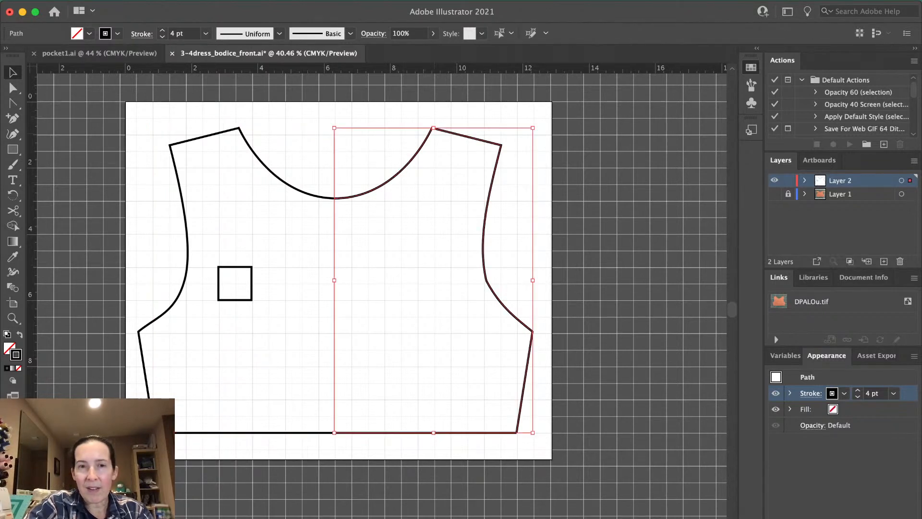
Delete the mirrored right half of the bodice and shorten the hem line to end below the neckline's centre point
key("Delete")
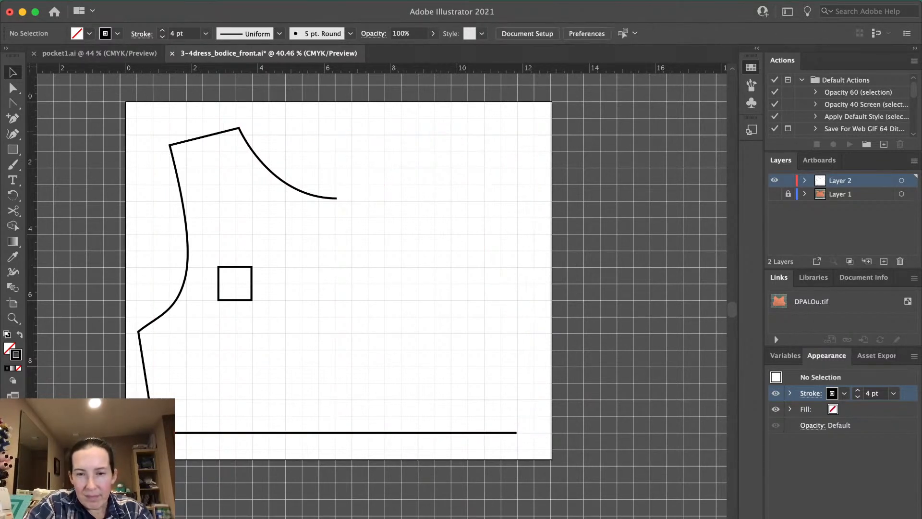
left_click(484, 432)
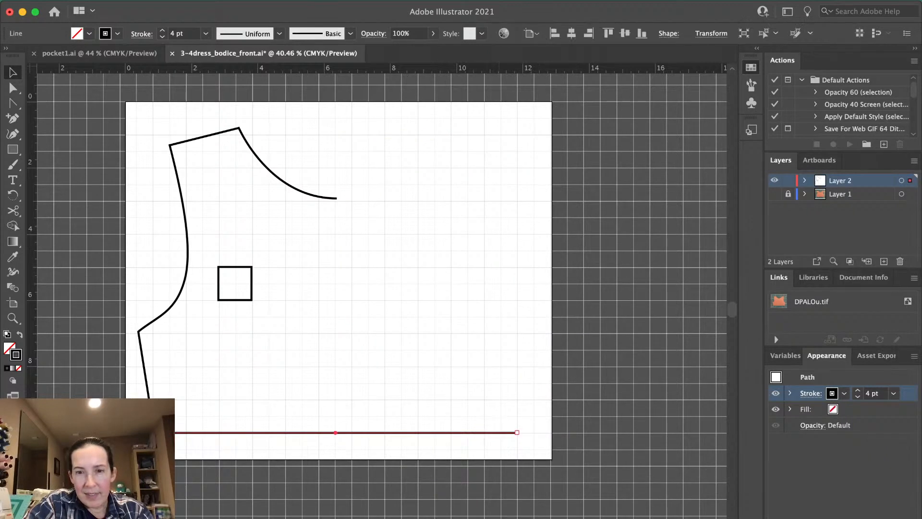
left_click_drag(516, 432, 337, 432)
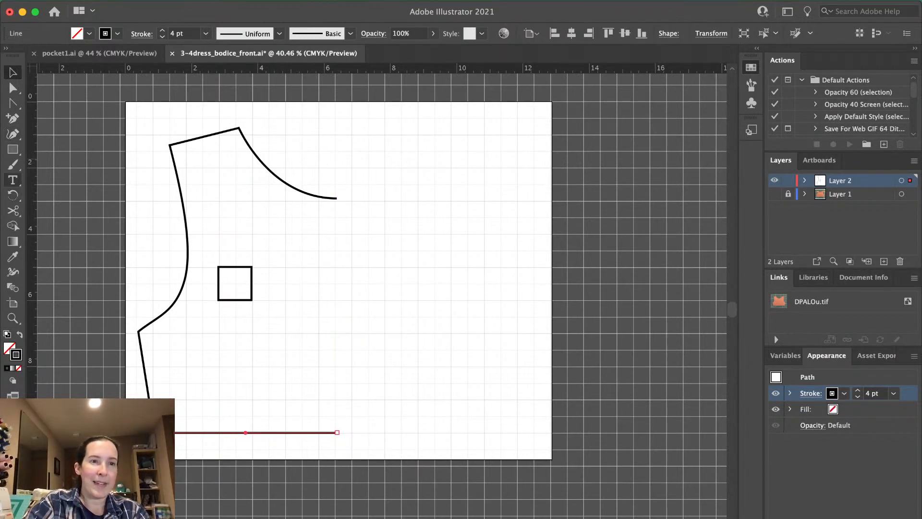
Draw a dashed dark grey fold line from the neckline's centre end straight down to the hem, with a 3 pt stroke
left_click(12, 149)
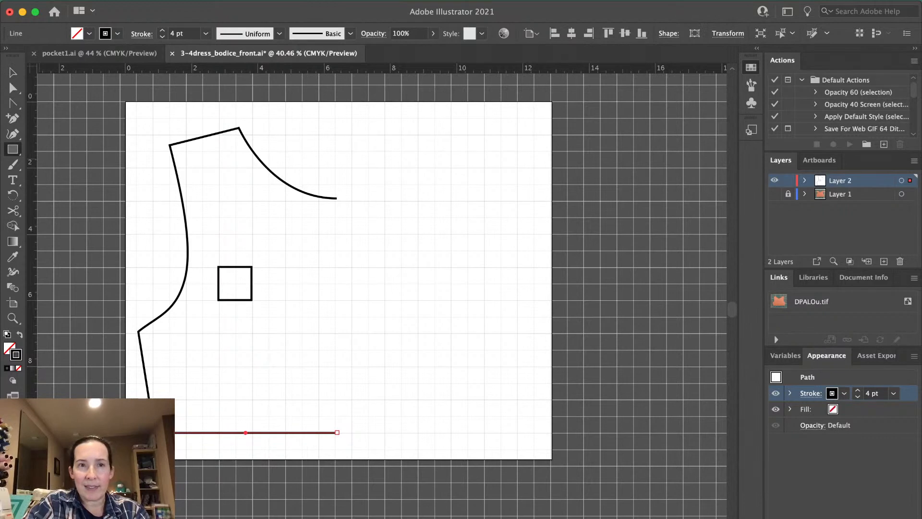
key("backslash")
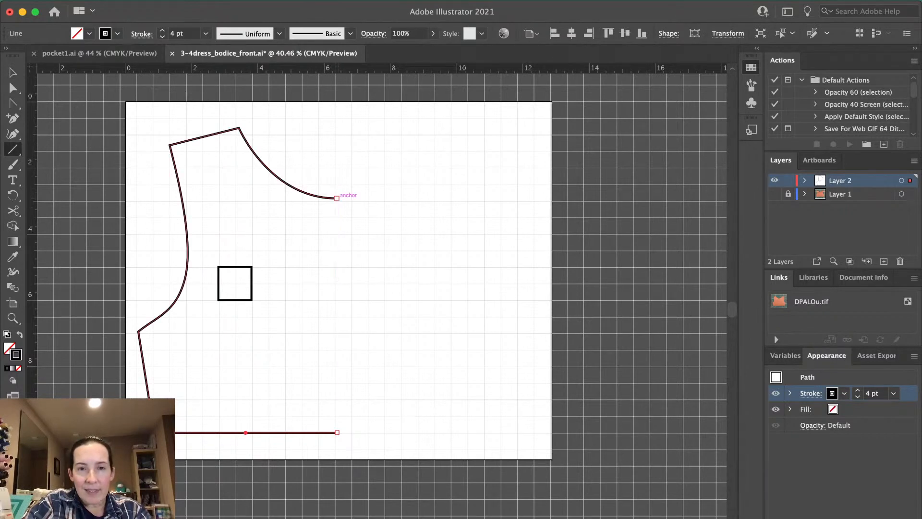
left_click_drag(336, 198, 337, 432)
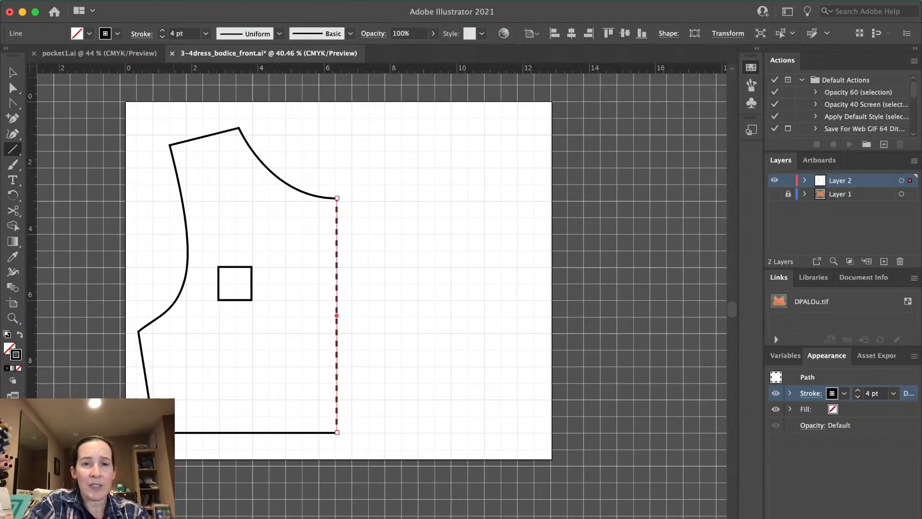
key("Down")
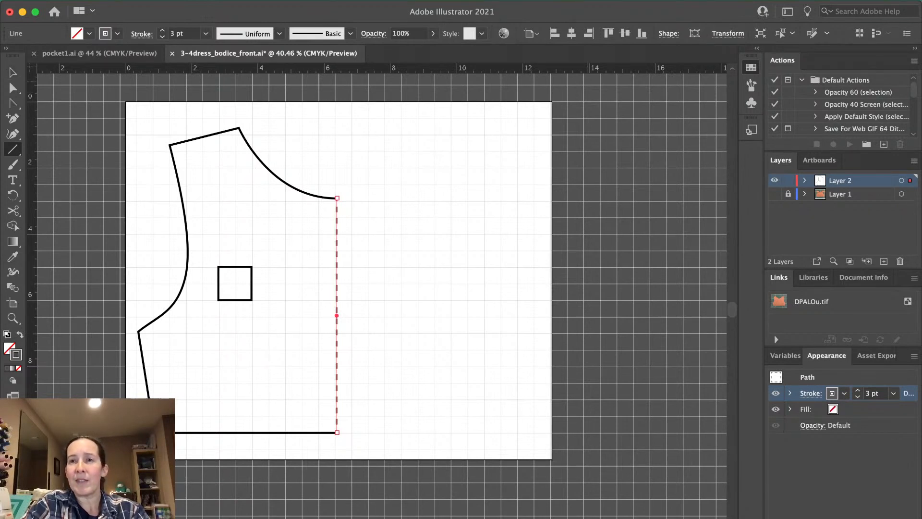
key("v")
Resize the artboard to fit closely around the half bodice, about 6.84 in wide and 9.92 in high
scroll(381, 288, "up", 1)
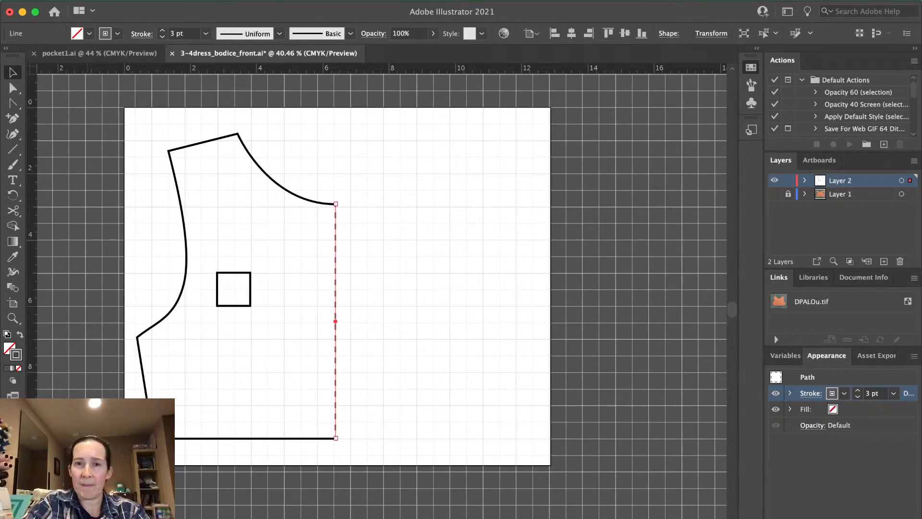
key("shift+o")
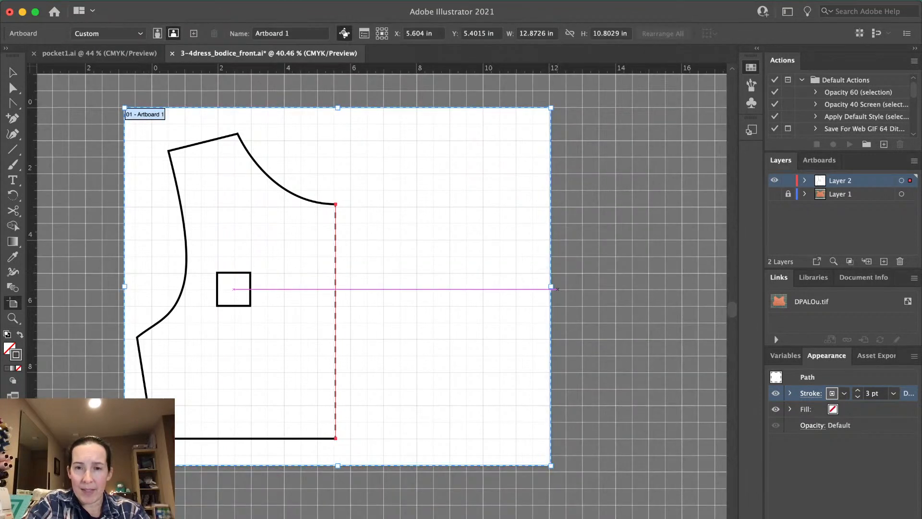
left_click_drag(464, 286, 351, 286)
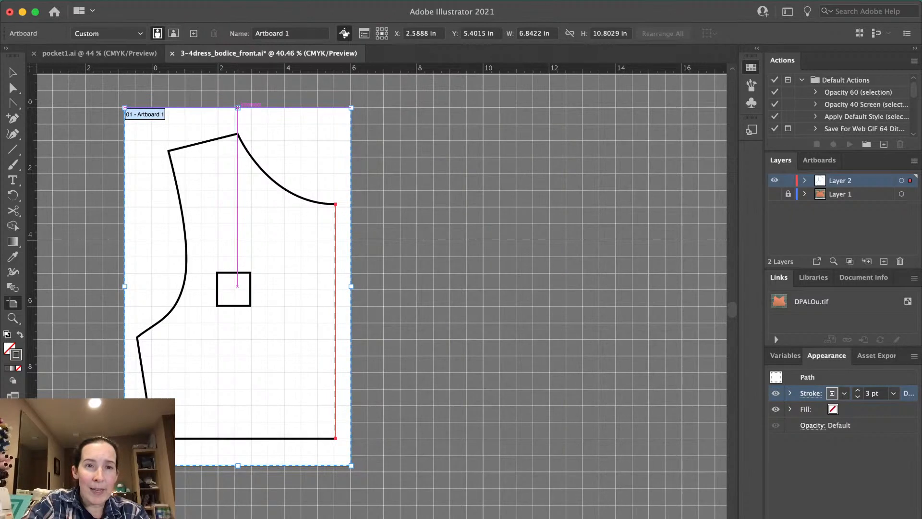
left_click_drag(237, 108, 238, 125)
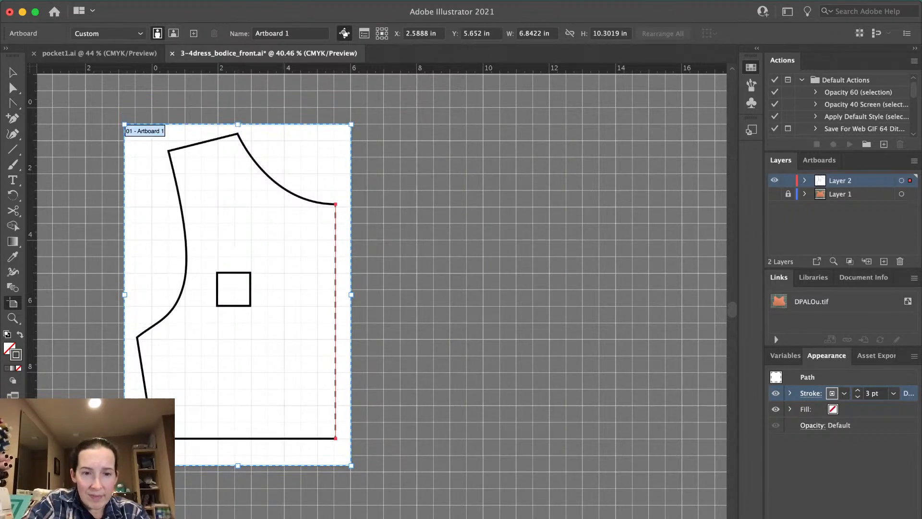
left_click_drag(238, 465, 238, 448)
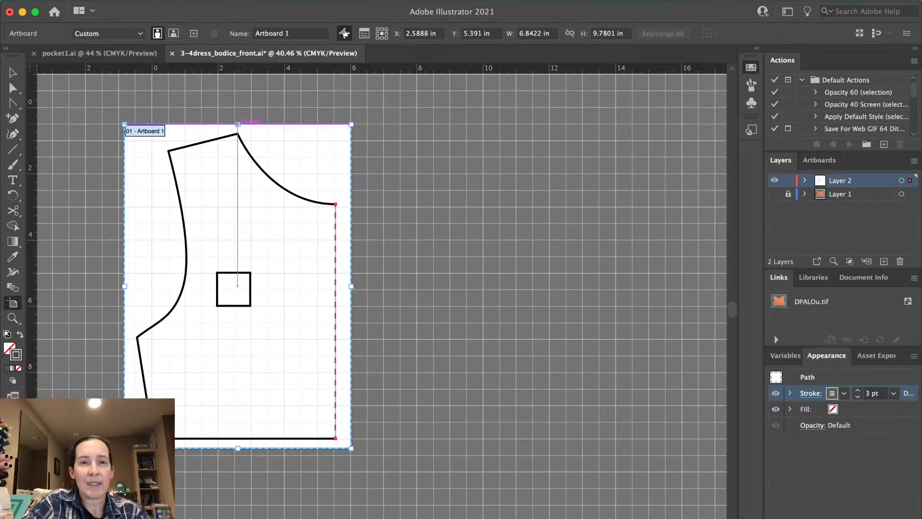
left_click_drag(238, 124, 238, 120)
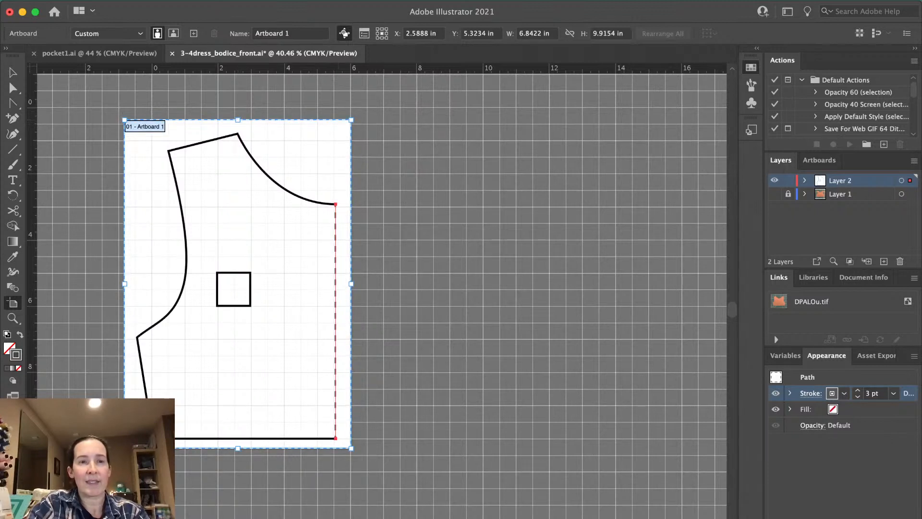
key("Escape")
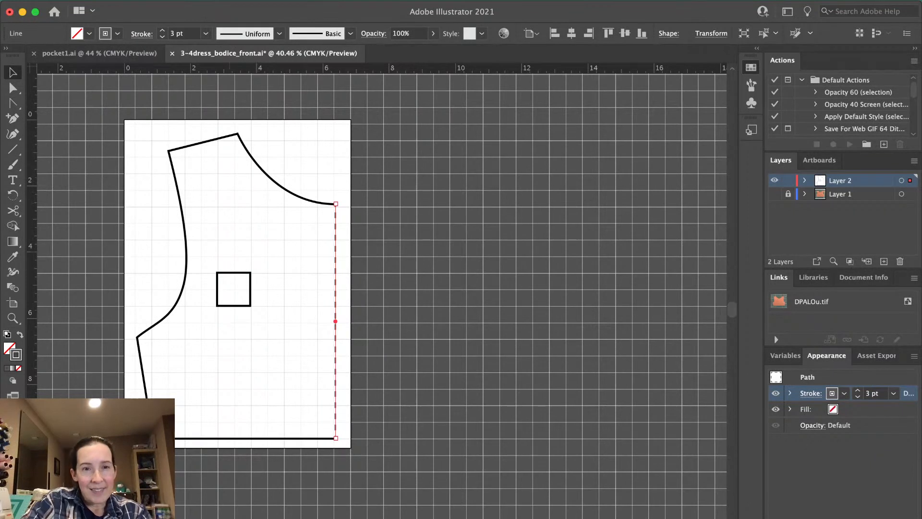
Set the reference square's stroke to 2 pt and the bodice outline's stroke to 3 pt
left_click(233, 273)
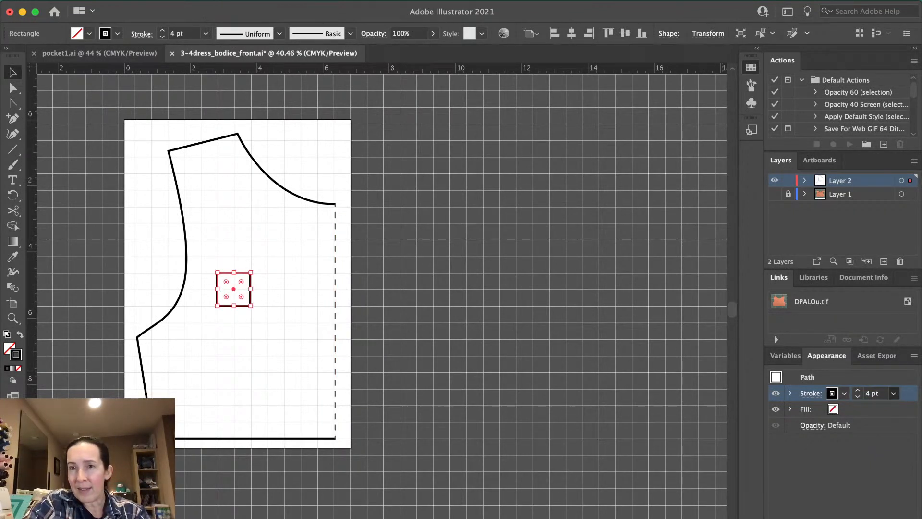
left_click(875, 146)
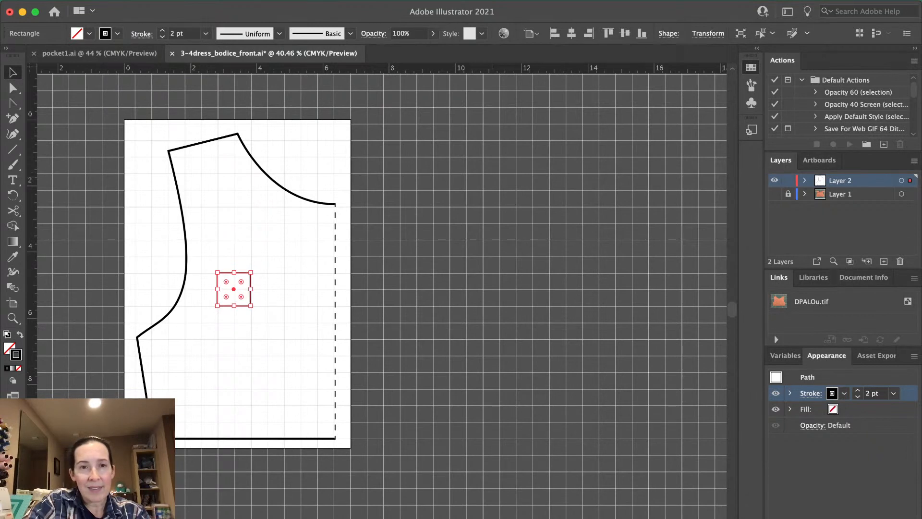
left_click(269, 175)
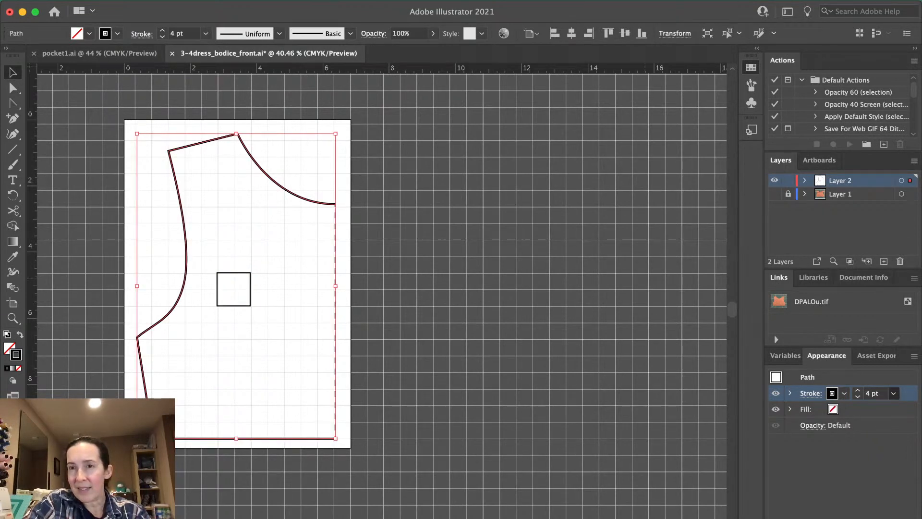
left_click(875, 160)
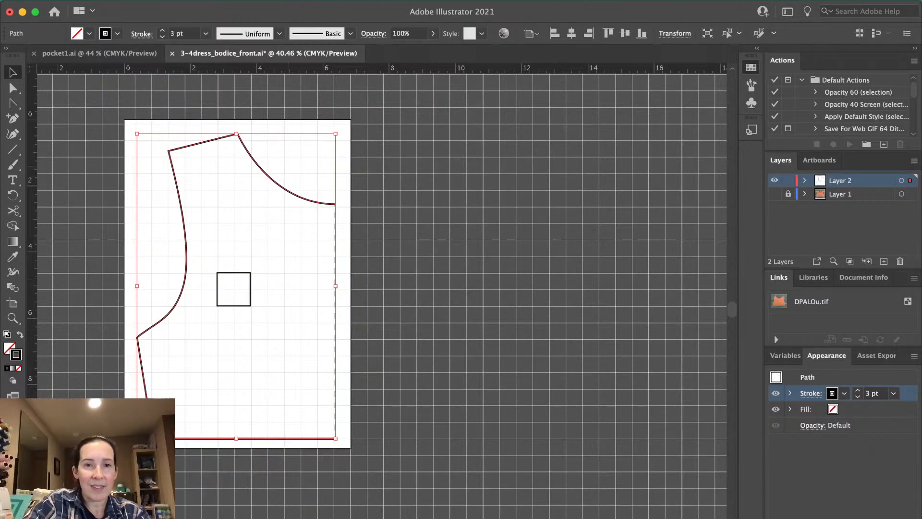
key("super+shift+a")
Add a two-line text label below the square reading "Dress Bodice Front" and "size 3/4"
key("t")
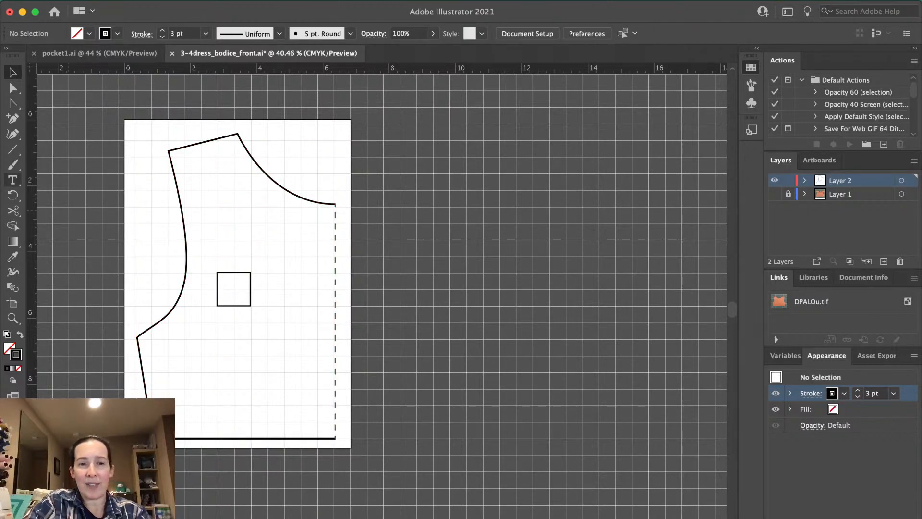
left_click(219, 362)
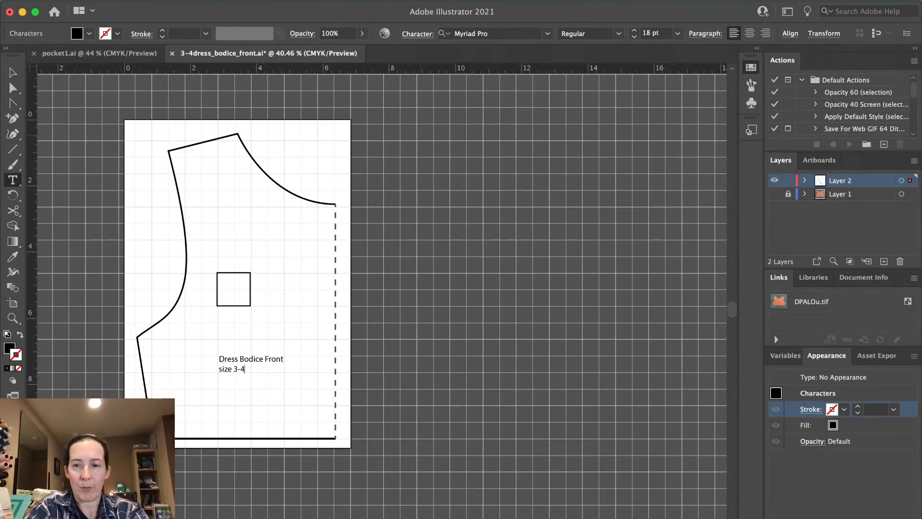
key("BackSpace")
key("BackSpace")
type("/4")
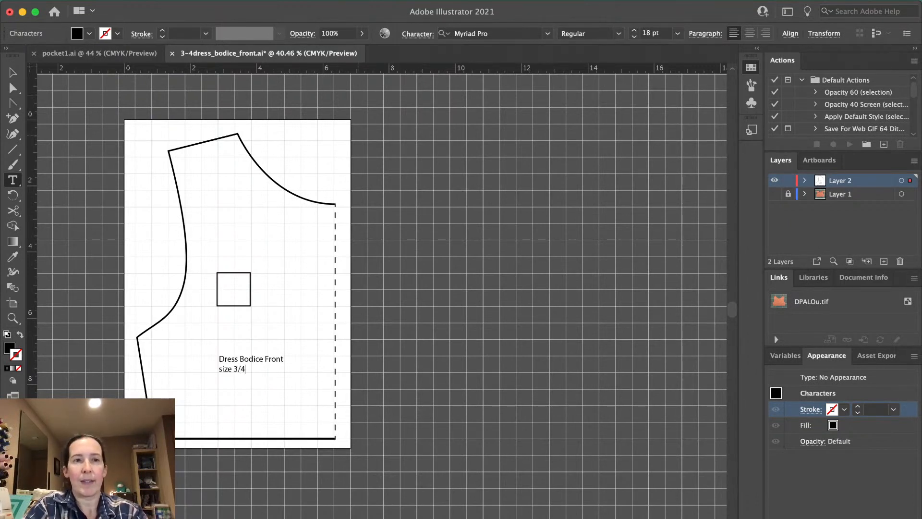
Centre-align the "Dress Bodice Front / size 3/4" label and move it to the empty area above the neckline curve
key("Escape")
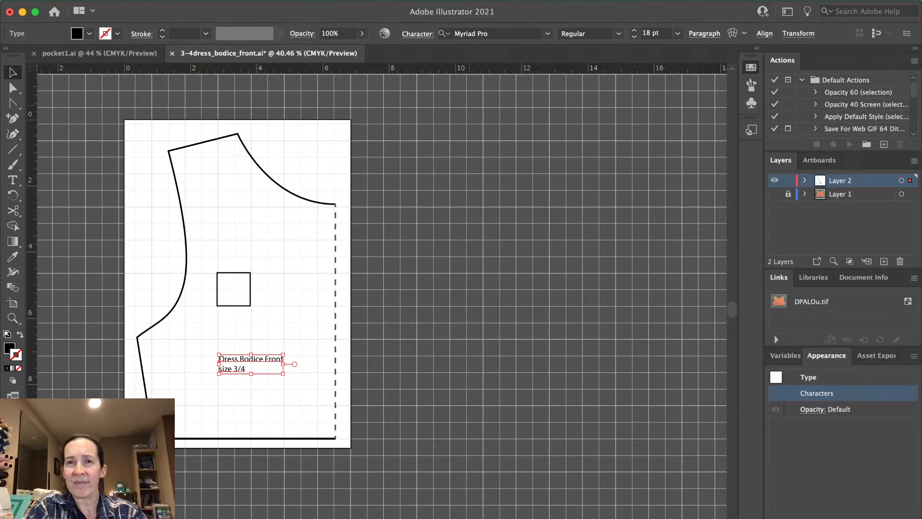
key("super+shift+c")
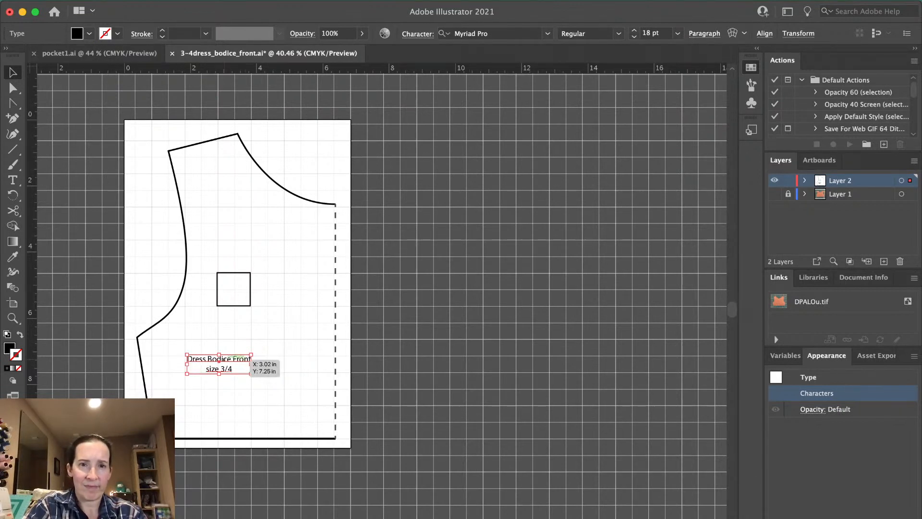
left_click_drag(242, 356, 319, 142)
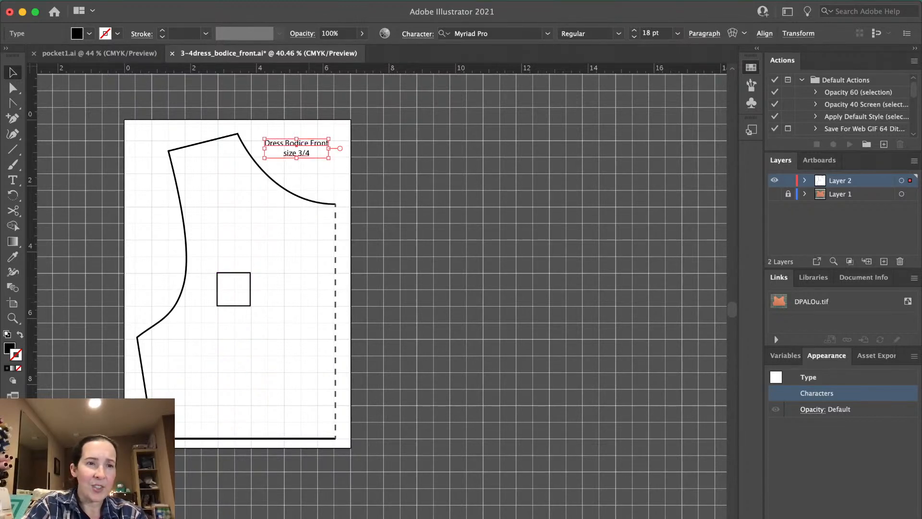
left_click(229, 302)
Add a dark grey "fold line" text label below the reference square and set its size to 14 pt
left_click(12, 179)
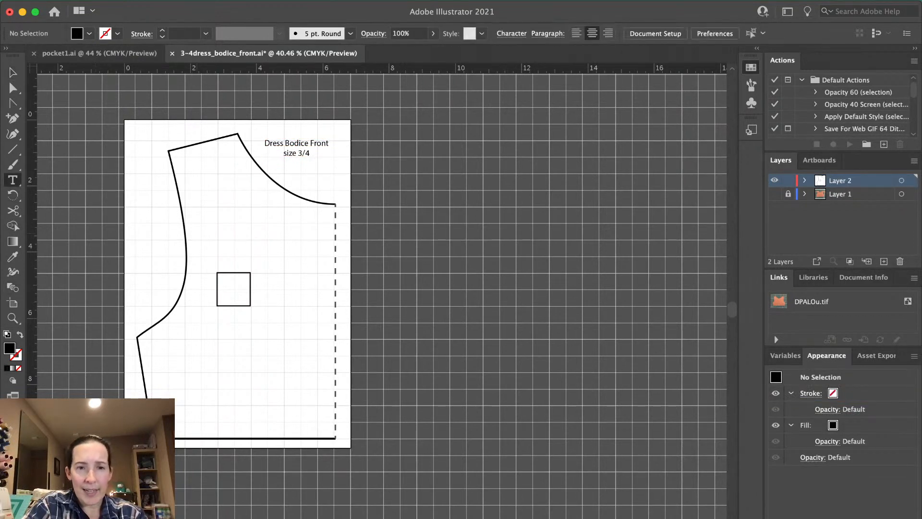
left_click(225, 383)
type("fo")
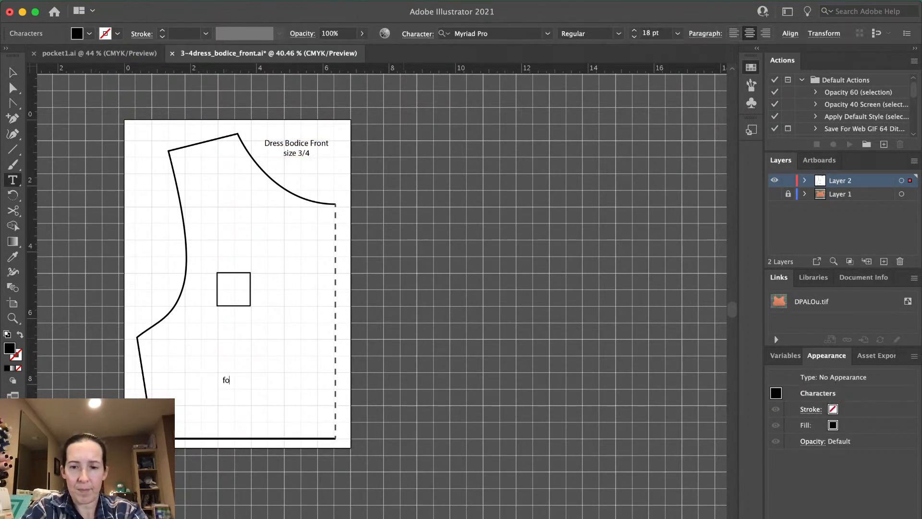
type("ld line")
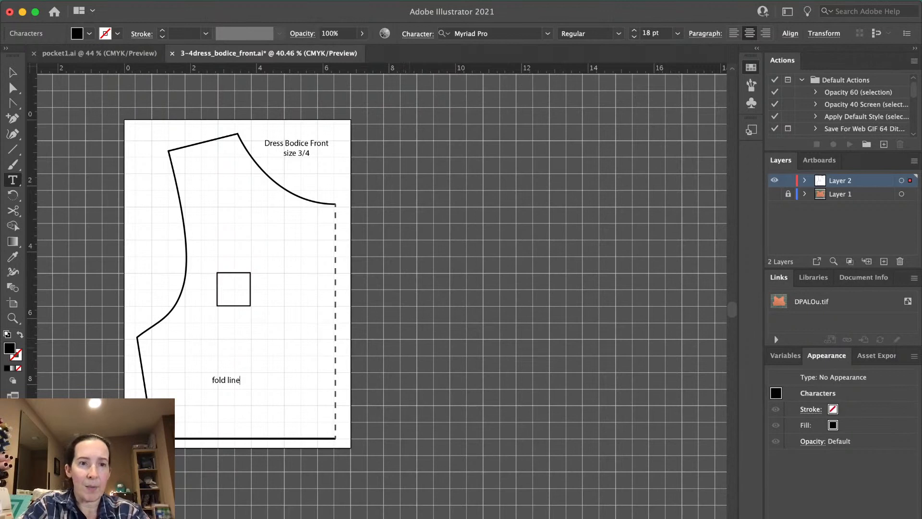
key("Escape")
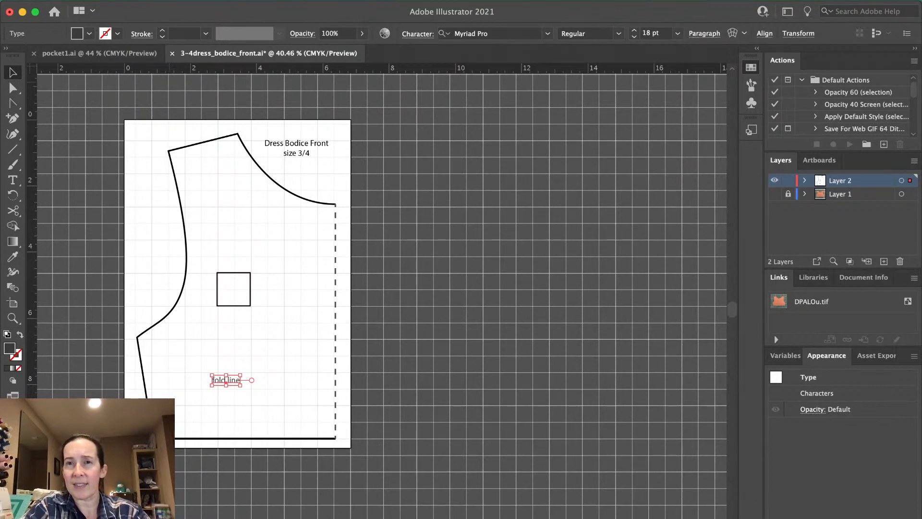
left_click(678, 33)
left_click(658, 130)
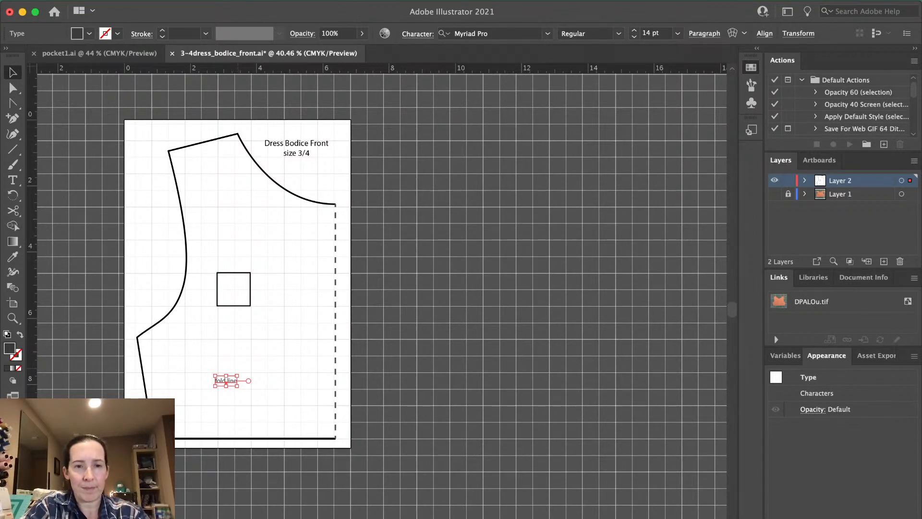
Rotate the "fold line" label to run vertically and place it along the inner side of the dashed fold line
left_click_drag(248, 381, 331, 321)
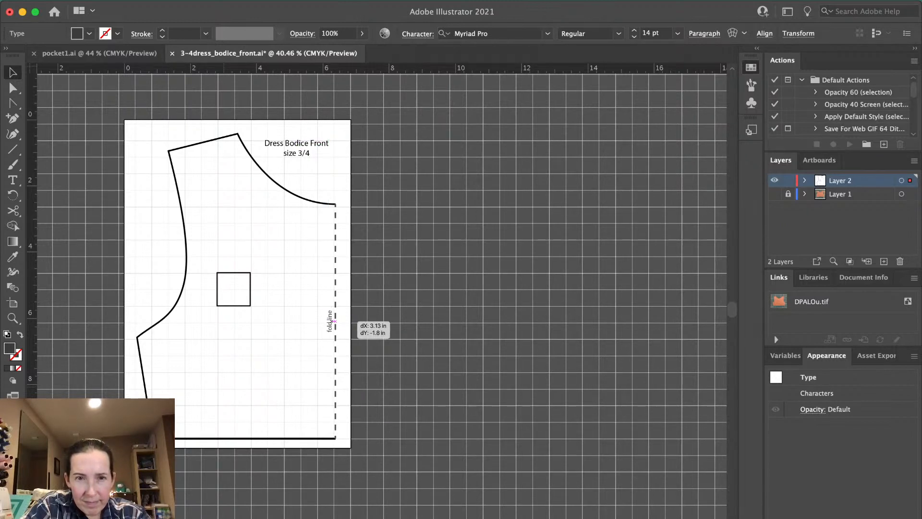
left_click_drag(334, 320, 334, 320)
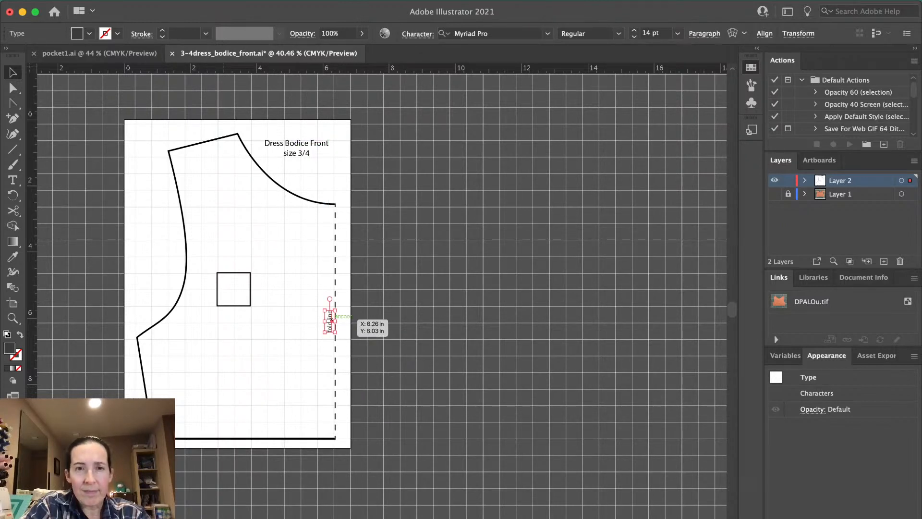
key("super+shift+a")
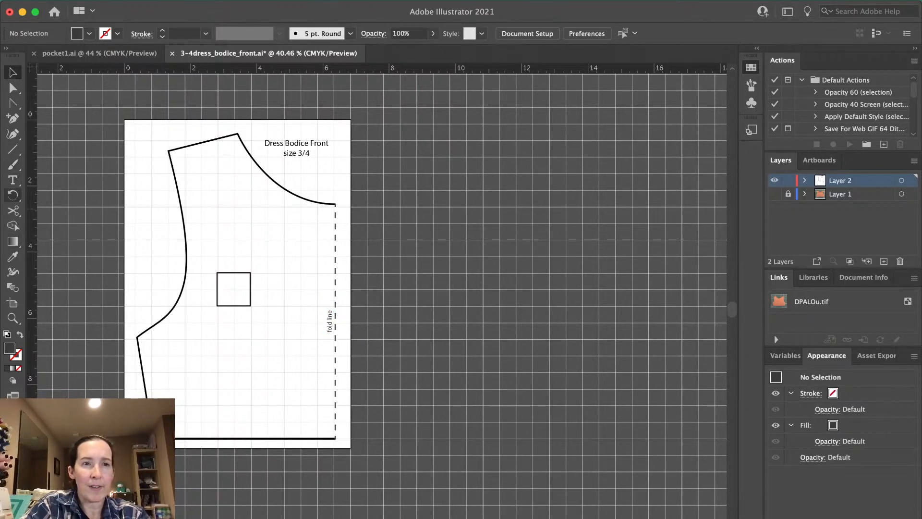
Draw a small square of about 1 cm above the reference square, with no fill and a 2 pt dark grey stroke
left_click(12, 150)
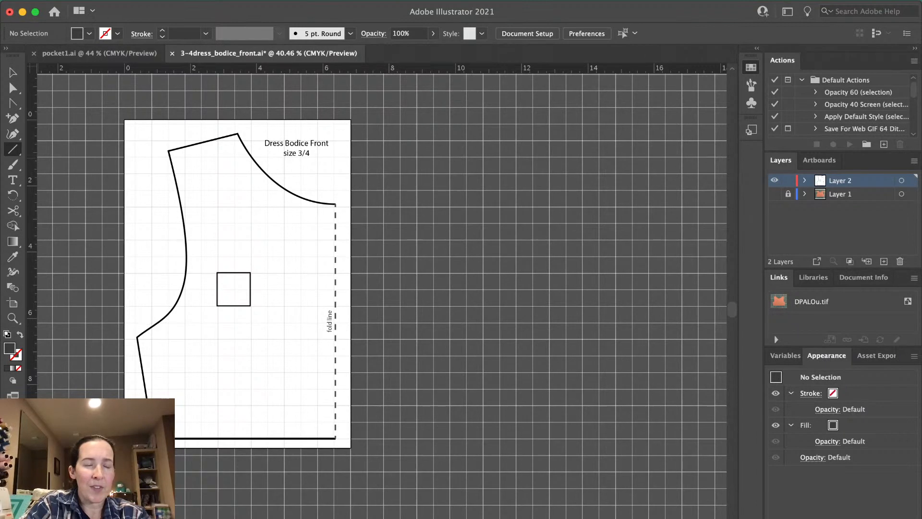
key("m")
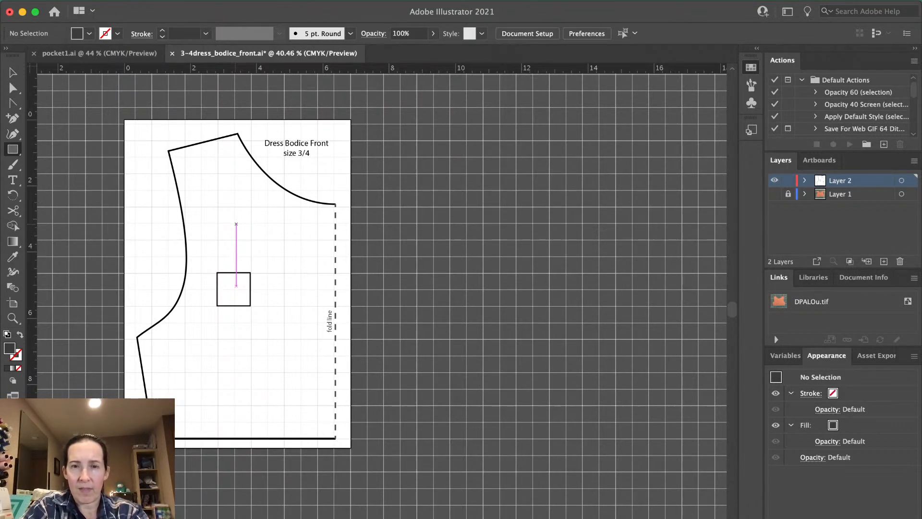
left_click_drag(236, 223, 250, 237)
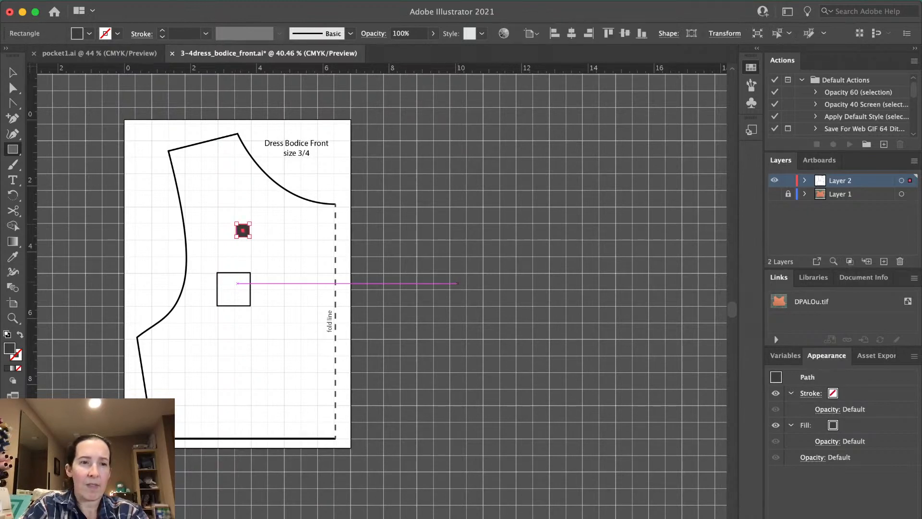
key("shift+x")
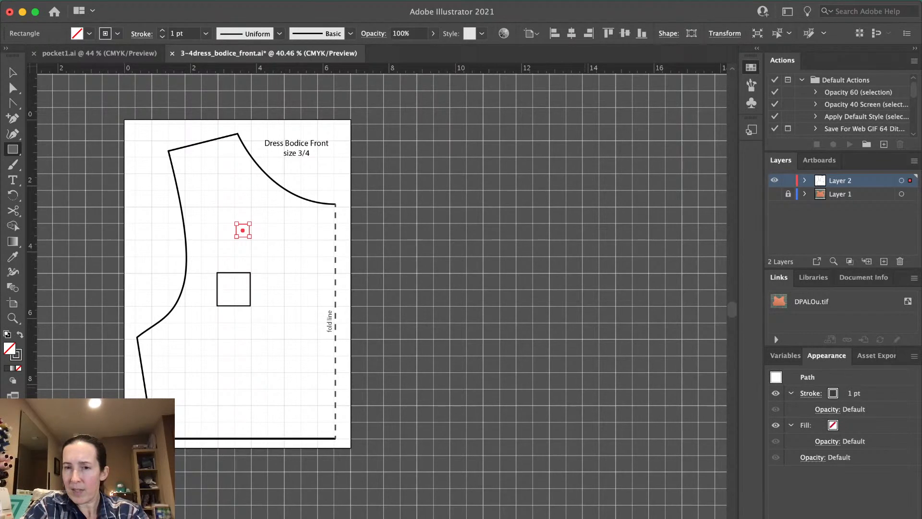
left_click(854, 393)
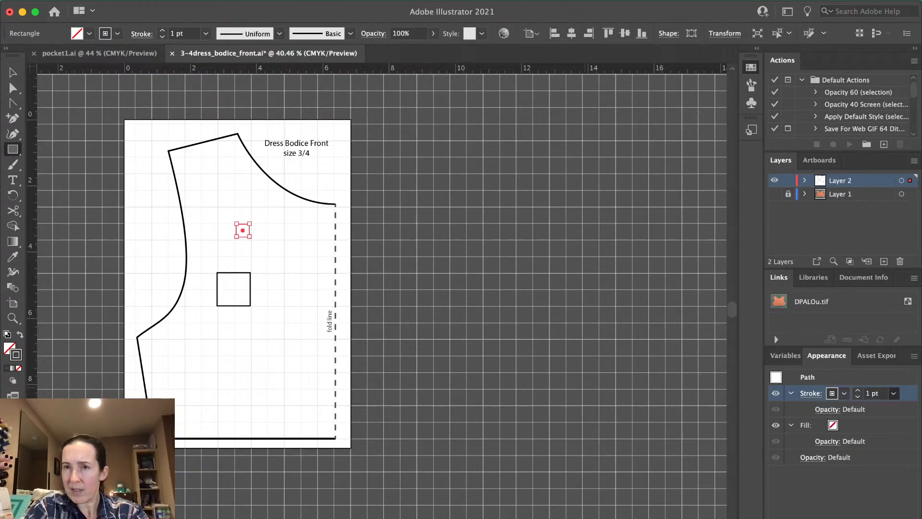
key("Up")
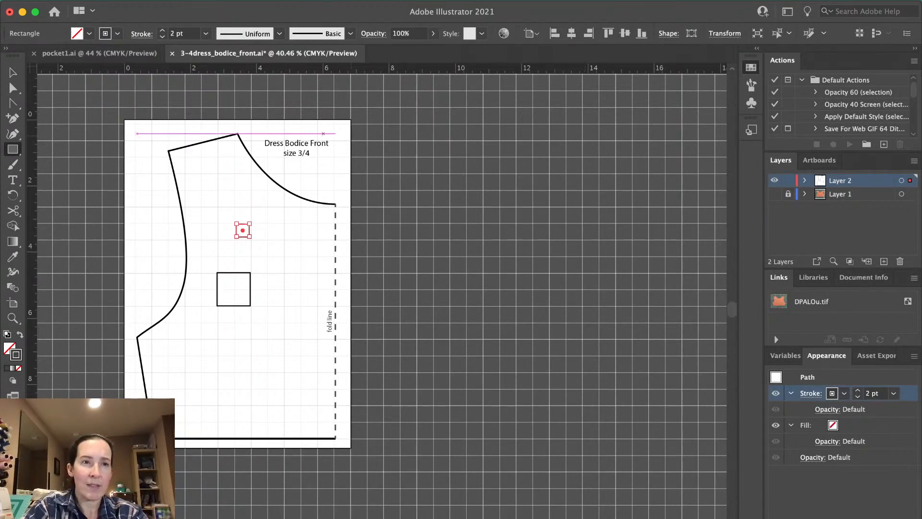
Move the small square into the lower right corner of the reference square
key("v")
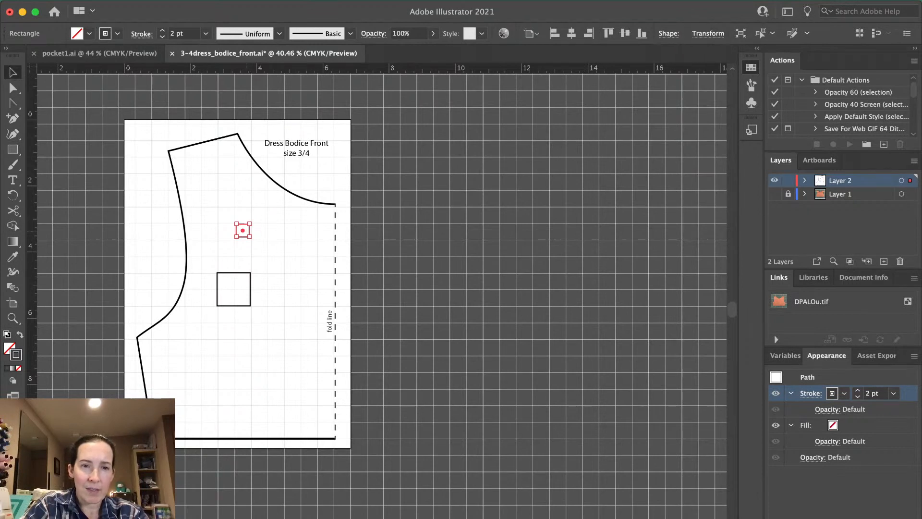
left_click_drag(248, 224, 246, 288)
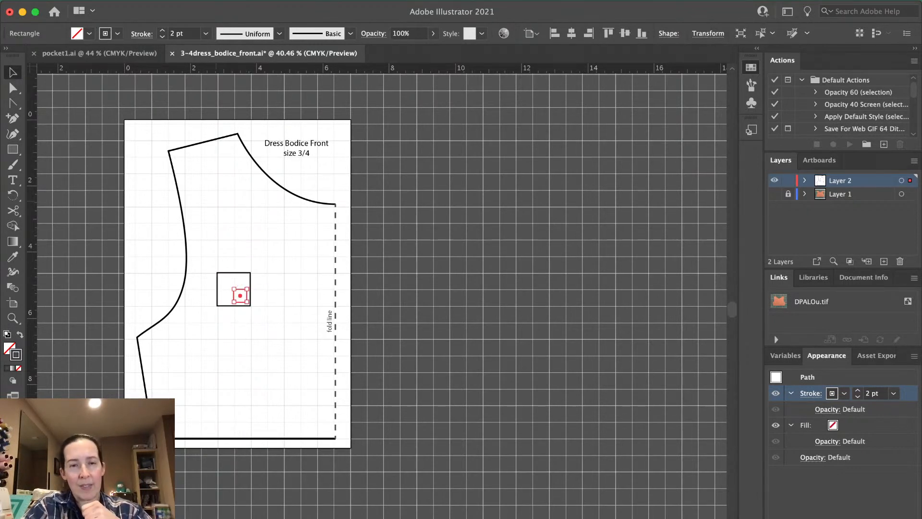
left_click(227, 291)
Add an 11 pt "1 inch" text label and place it in the upper left part of the reference square
scroll(222, 320, "up", 5)
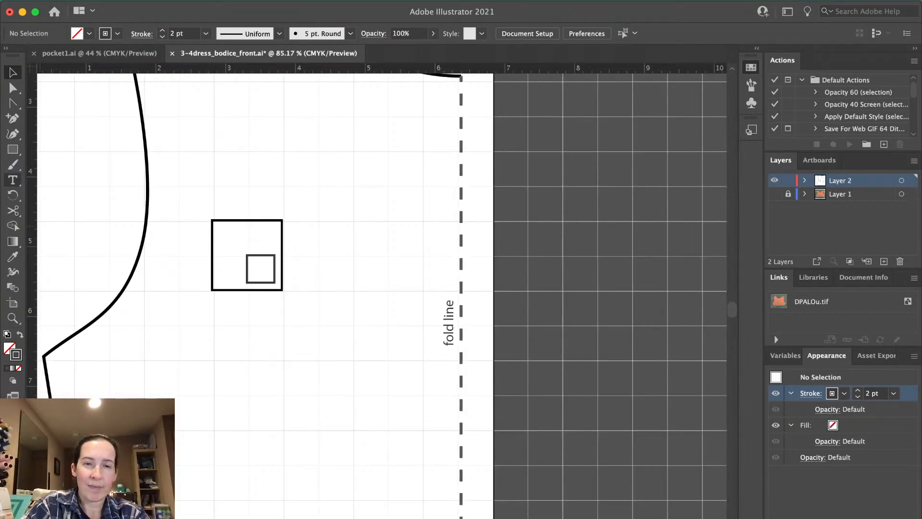
left_click(13, 180)
left_click(218, 173)
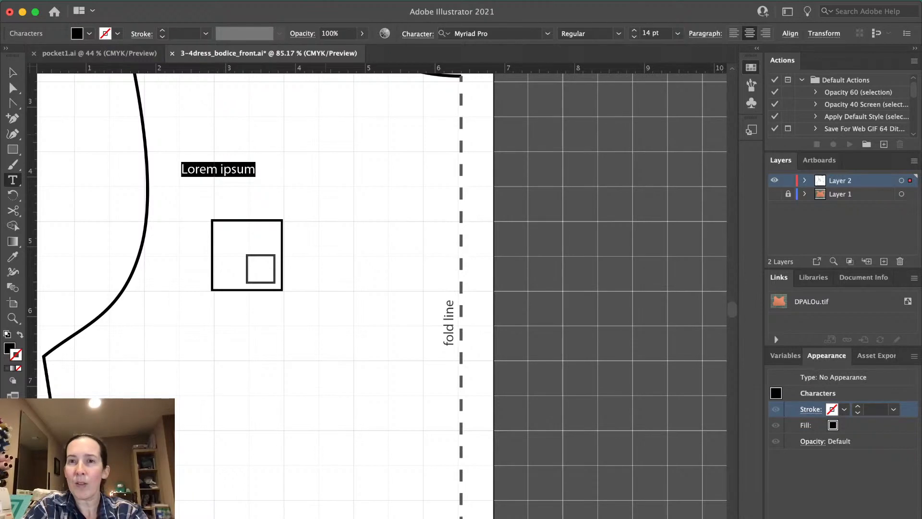
scroll(382, 291, "right", 1)
left_click(677, 34)
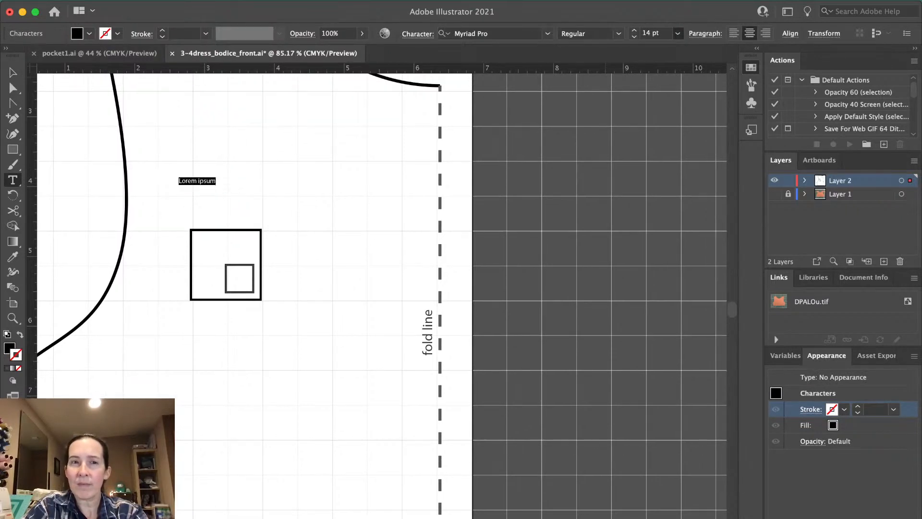
key("Return")
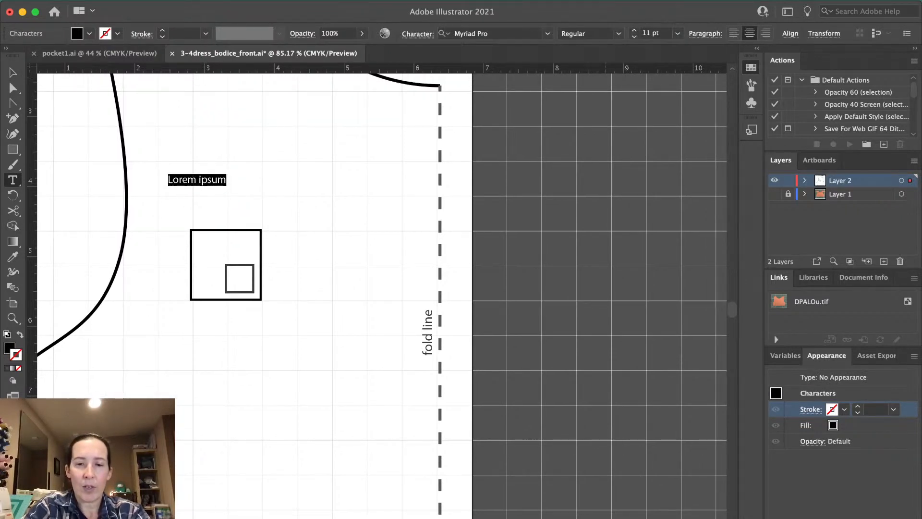
type("1 inch")
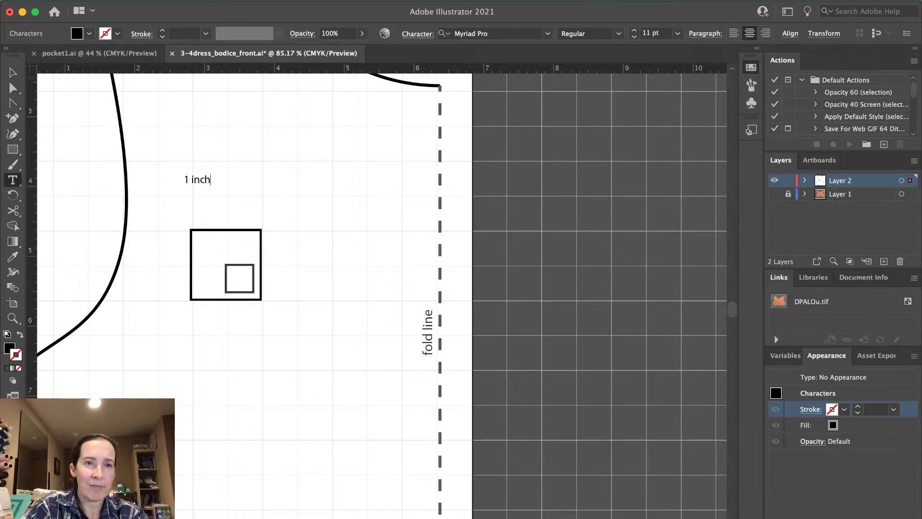
key("Escape")
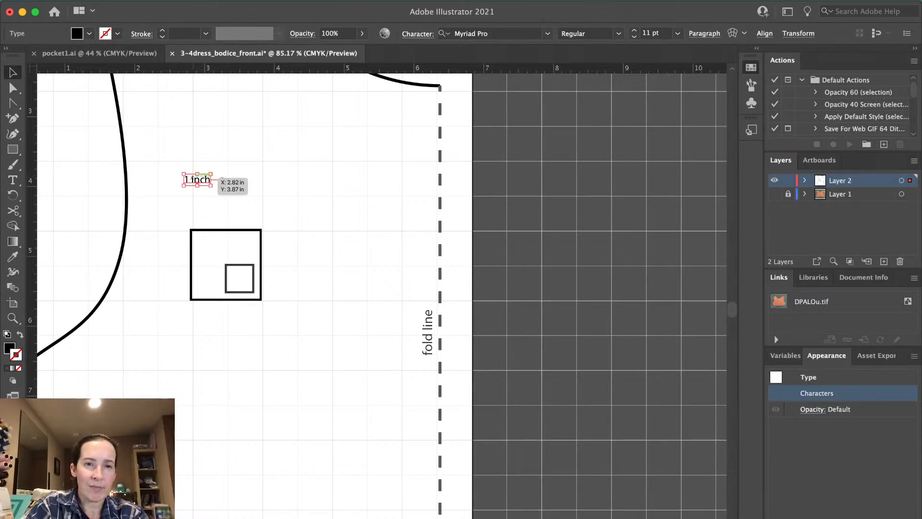
left_click_drag(192, 179, 209, 242)
key("super+shift+a")
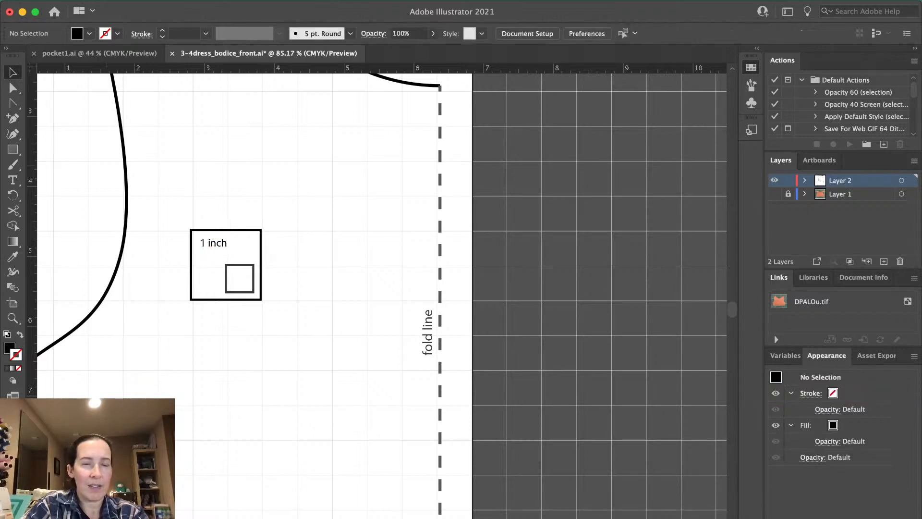
Add a "1 cm" text label and centre it inside the small square
key("t")
left_click(185, 158)
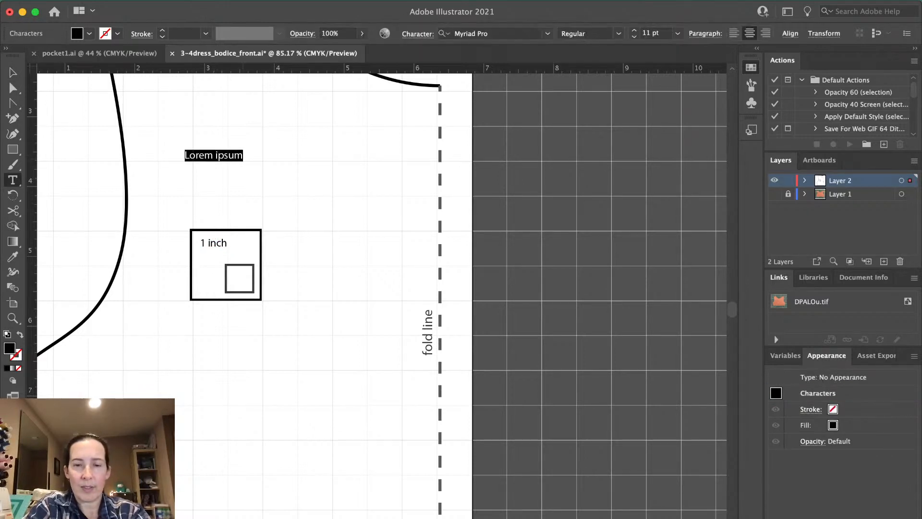
type("1 cm")
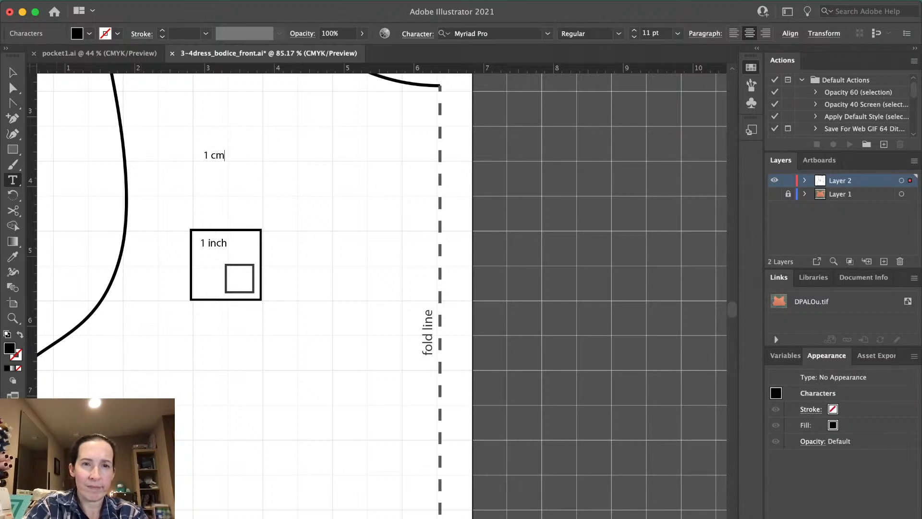
key("Escape")
left_click_drag(215, 156, 236, 279)
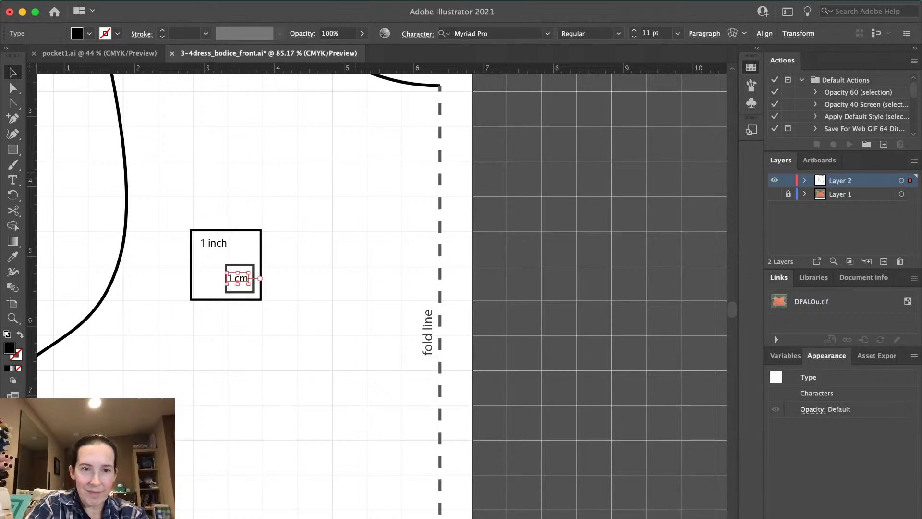
key("Right")
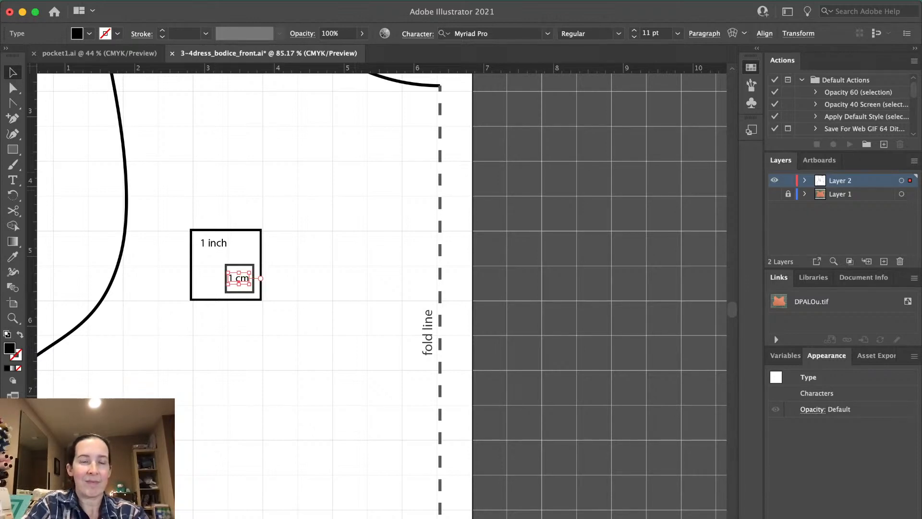
left_click(134, 246)
Save the finished bodice pattern document
scroll(122, 248, "down", 5)
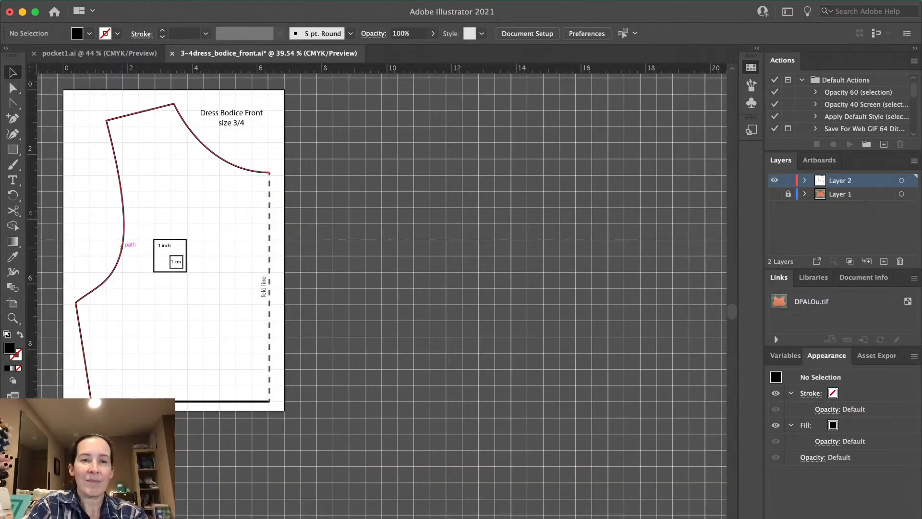
scroll(122, 248, "up", 2)
scroll(122, 248, "left", 2)
scroll(152, 277, "up", 1)
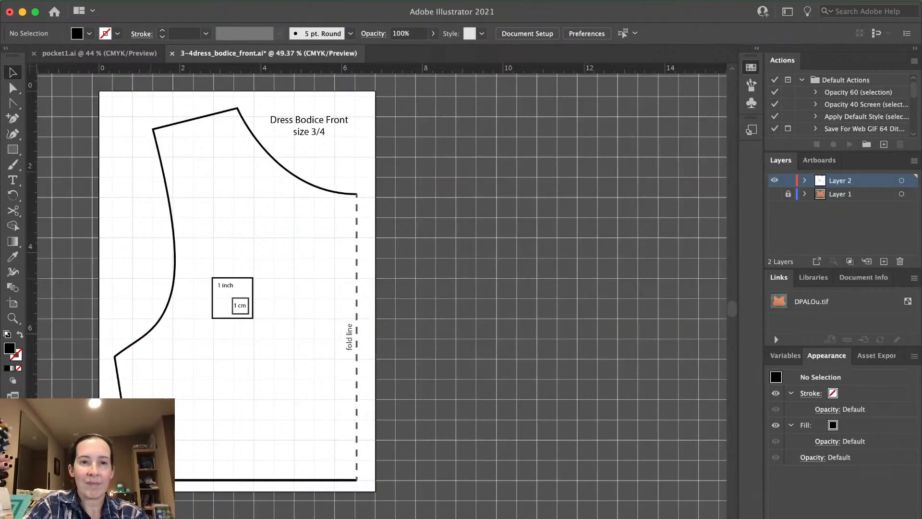
scroll(152, 277, "up", 1)
scroll(152, 277, "down", 1)
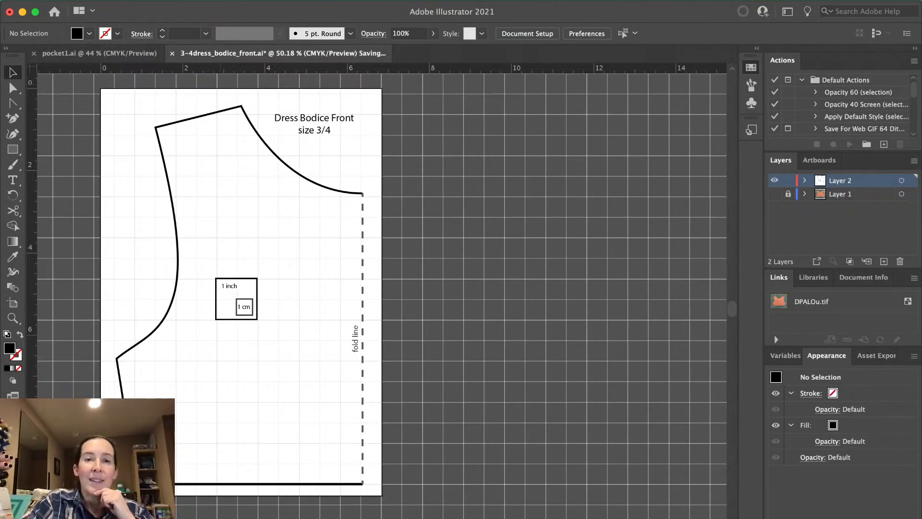
key("super+s")
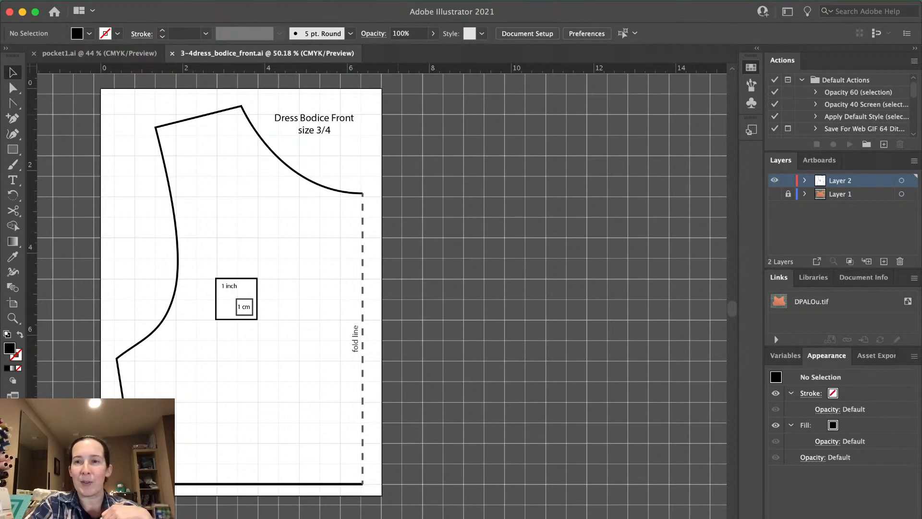
Show the photo layer, Layer 1, beneath the traced pattern to compare the two
left_click(774, 193)
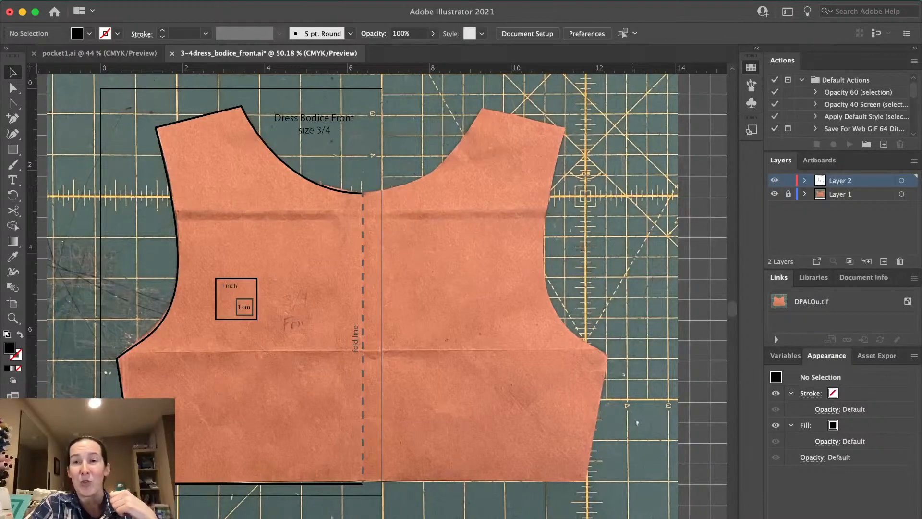
Hide the photo layer, Layer 1, so only the traced bodice pattern and its labels show
left_click(774, 194)
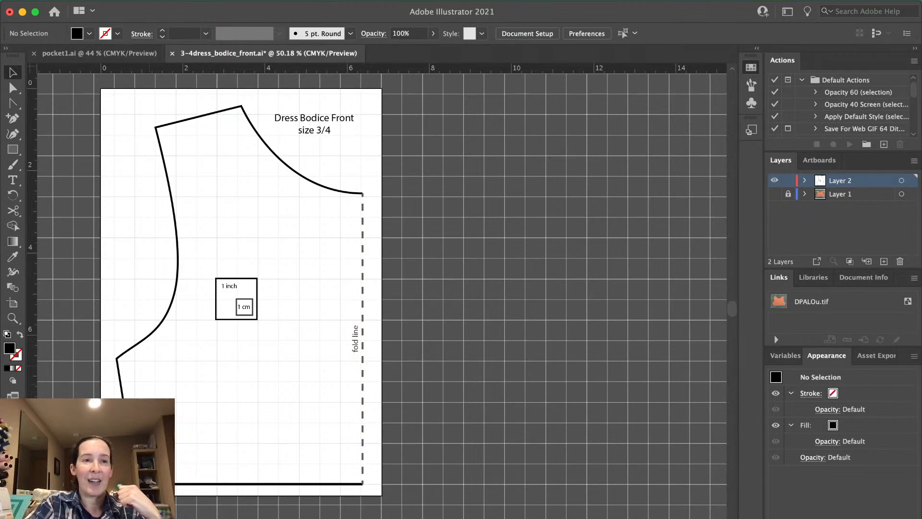
key("p")
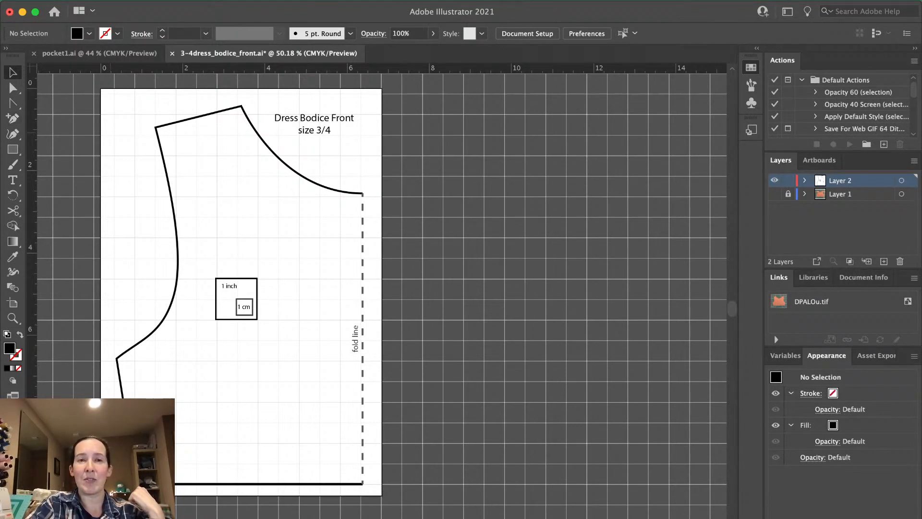
Try Arial Bold as the font of the "Dress Bodice Front size 3/4" label
left_click(332, 117)
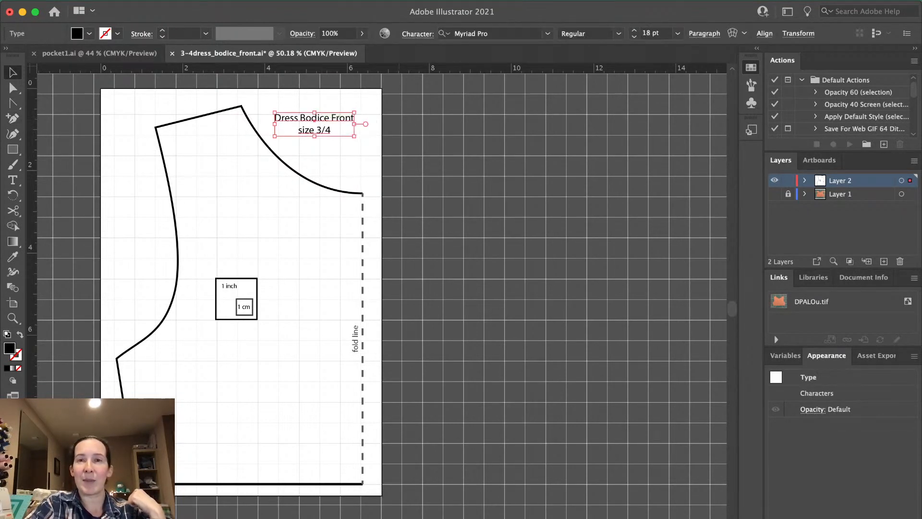
left_click(618, 33)
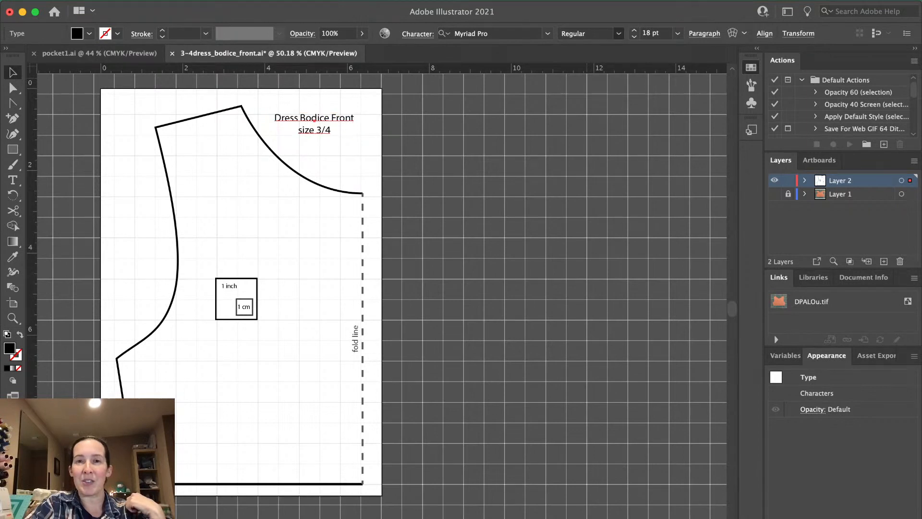
left_click(618, 34)
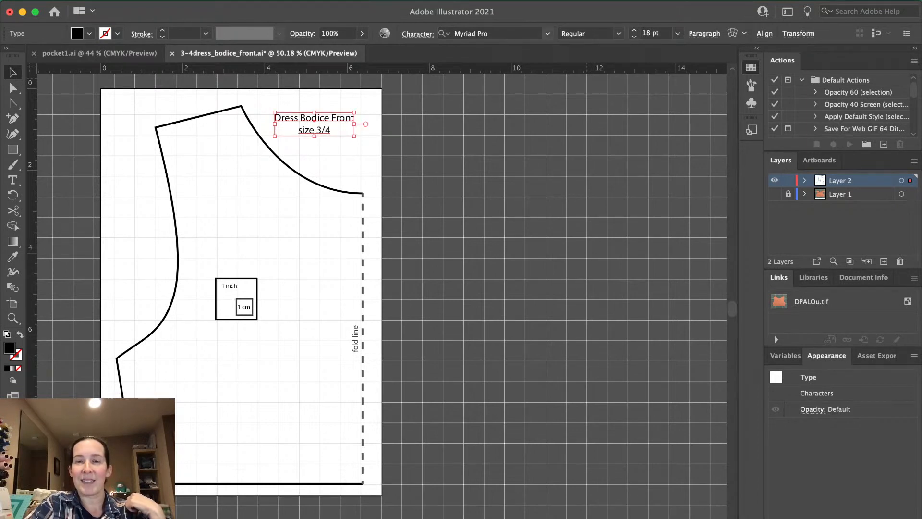
left_click(547, 33)
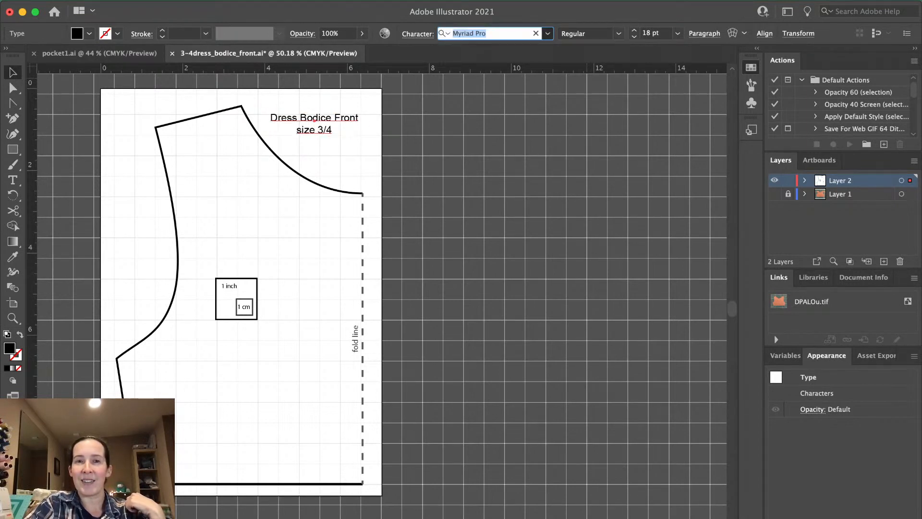
key("Return")
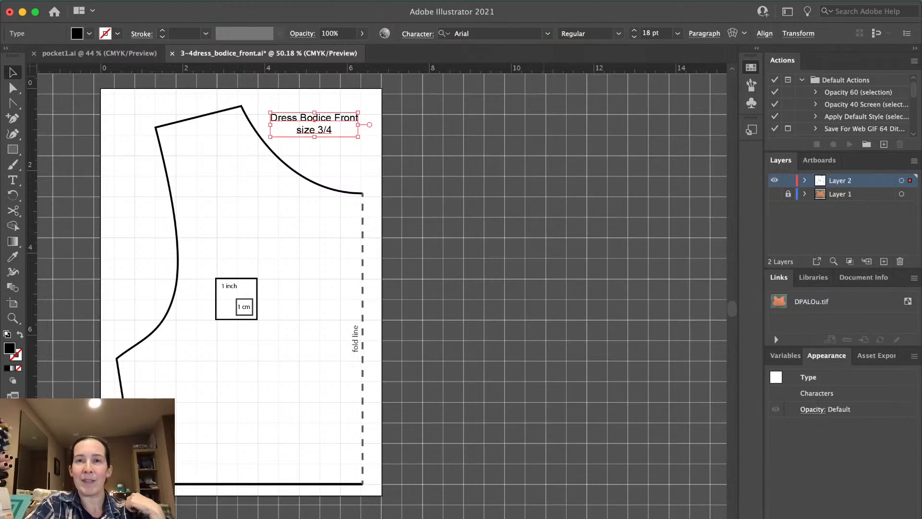
left_click(618, 33)
key("Return")
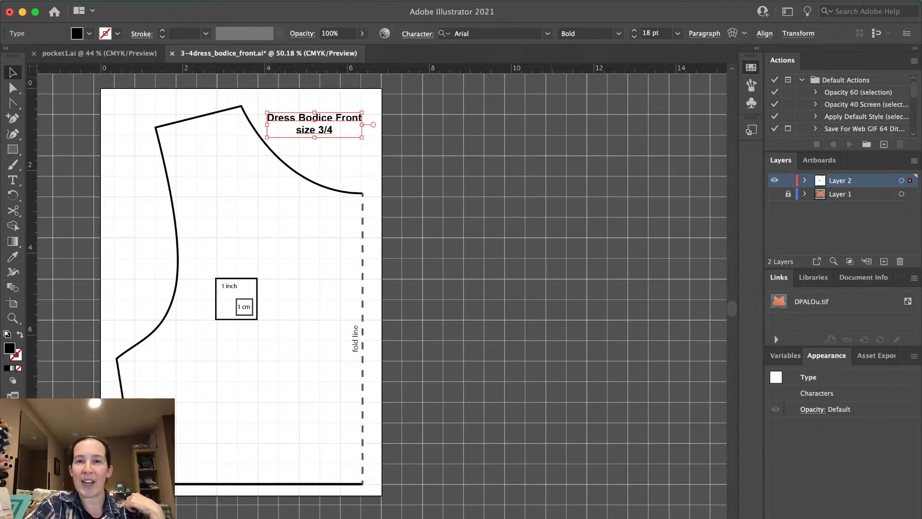
Return the bodice title label to Myriad Pro Regular and deselect it
left_click(547, 33)
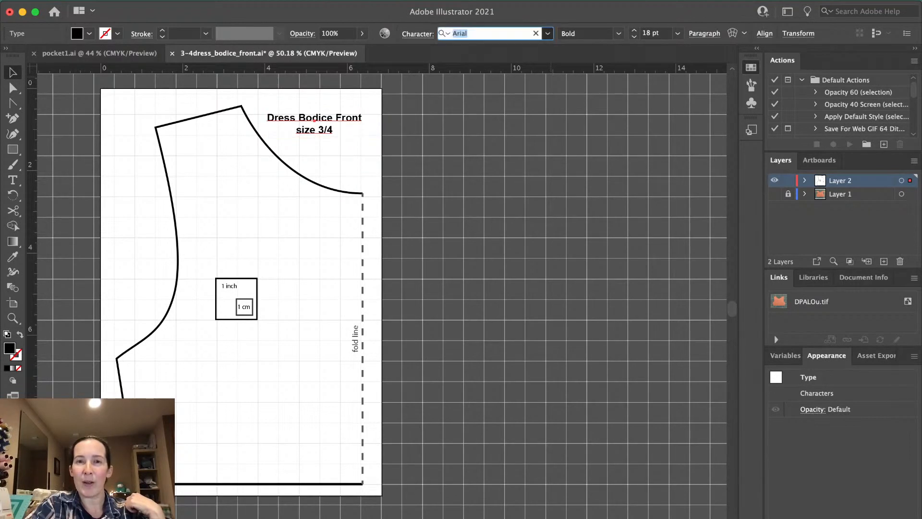
key("Return")
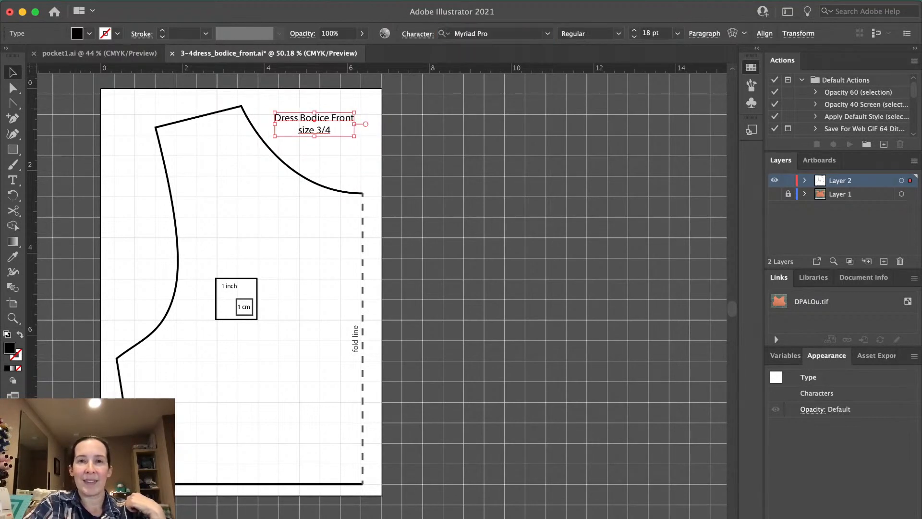
key("super+shift+a")
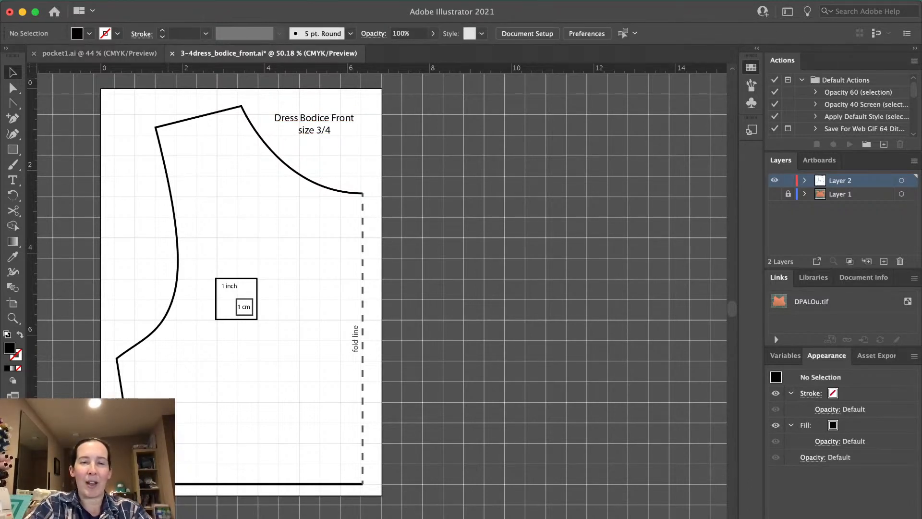
Switch to the pocket1.ai document and enlarge the pocket photo proportionally to about 12.19 by 13.94 in
left_click(99, 53)
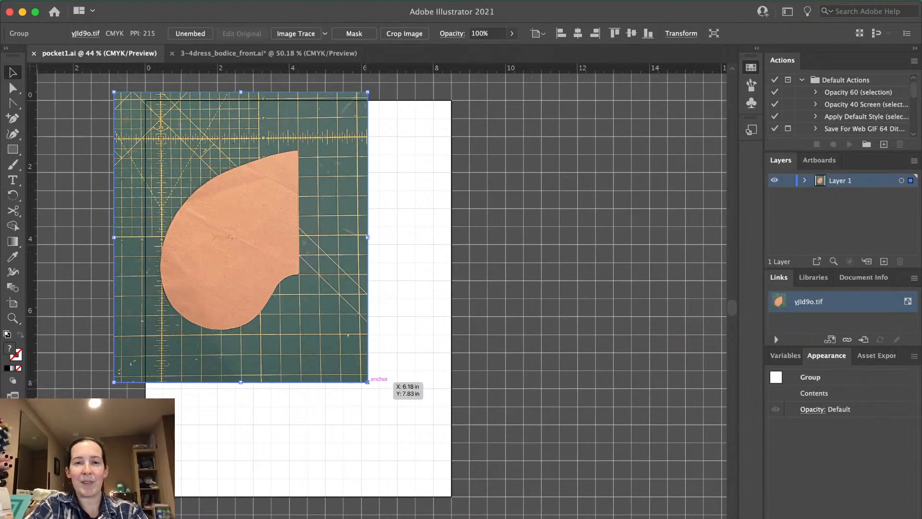
left_click_drag(368, 382, 691, 516)
left_click_drag(499, 516, 416, 517)
left_click_drag(692, 517, 716, 518)
scroll(382, 291, "left", 9)
scroll(382, 291, "up", 2)
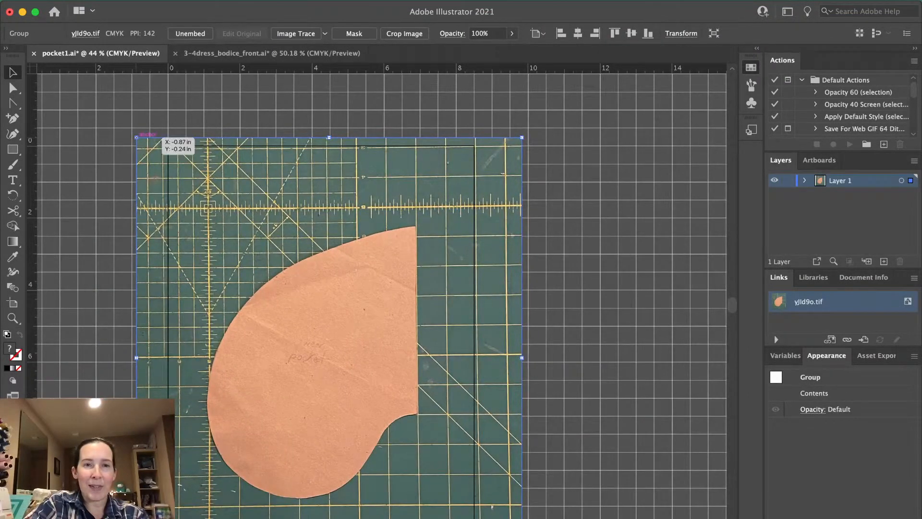
left_click_drag(136, 138, 146, 76)
scroll(94, 89, "left", 3)
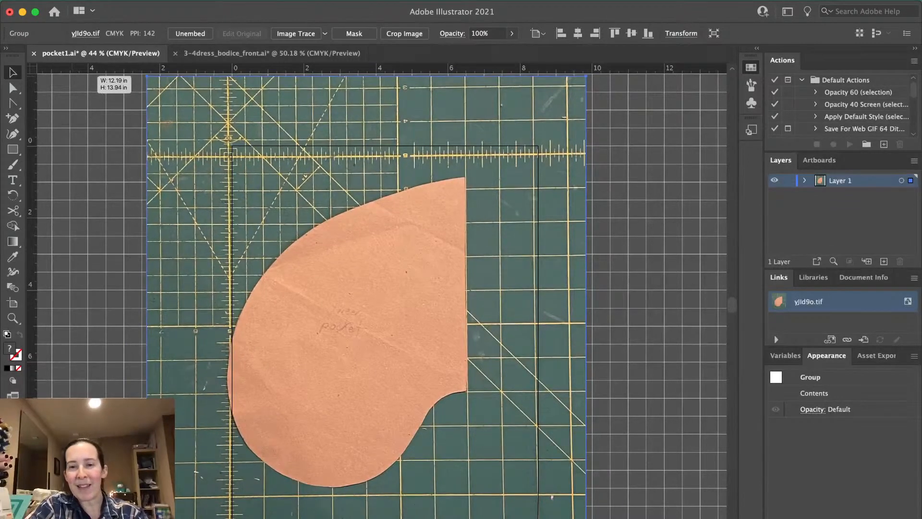
Enlarge the pocket photo a little more, rotate it slightly and reposition it so its mat lines match the document's inch grid
scroll(377, 291, "down", 5)
scroll(377, 291, "right", 2)
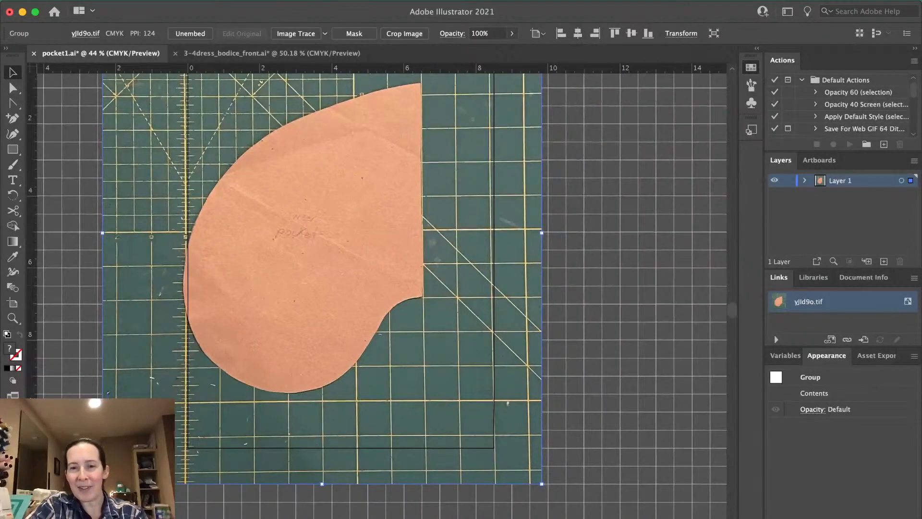
left_click_drag(541, 484, 560, 504)
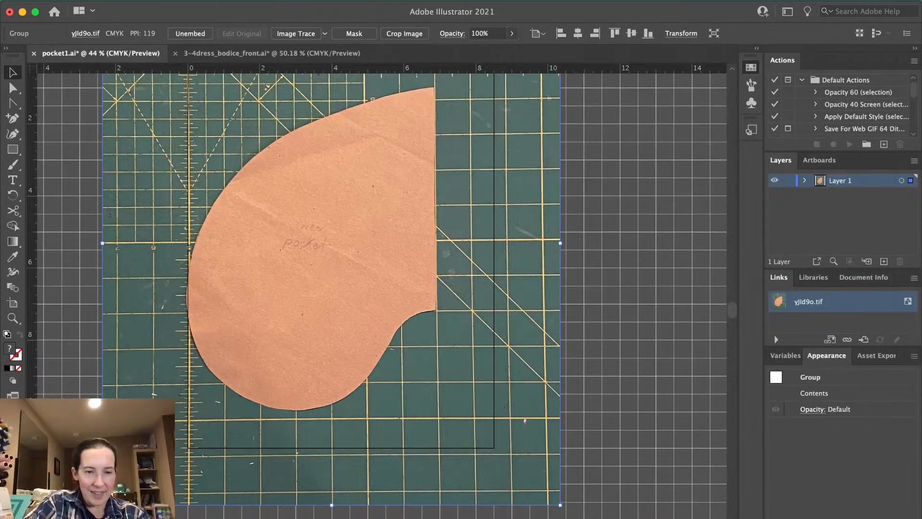
left_click_drag(102, 505, 100, 507)
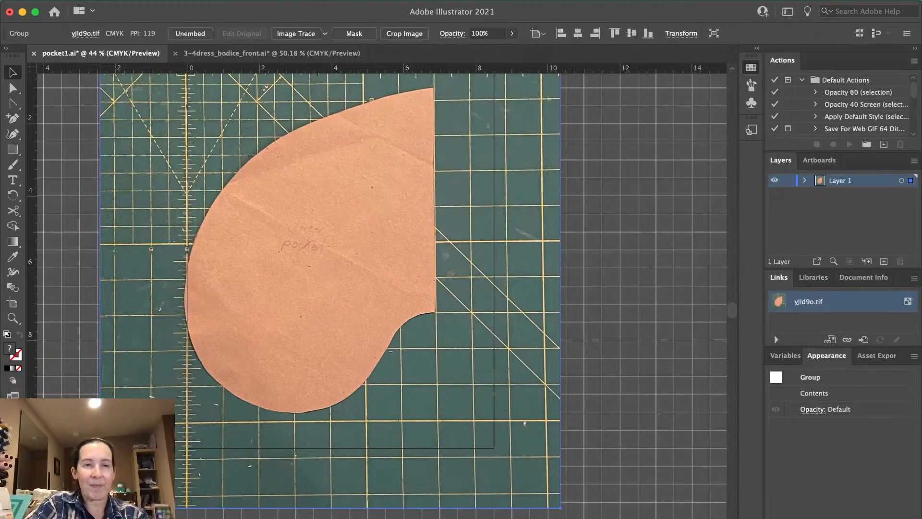
scroll(379, 288, "up", 6)
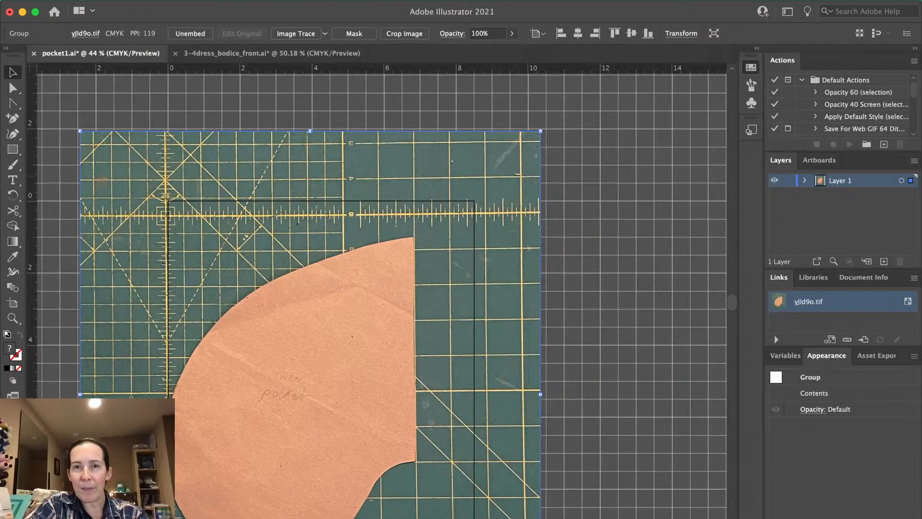
left_click_drag(556, 119, 573, 142)
Check all around the pocket photo how well the cutting mat lines coincide with the document's grid
scroll(377, 291, "down", 10)
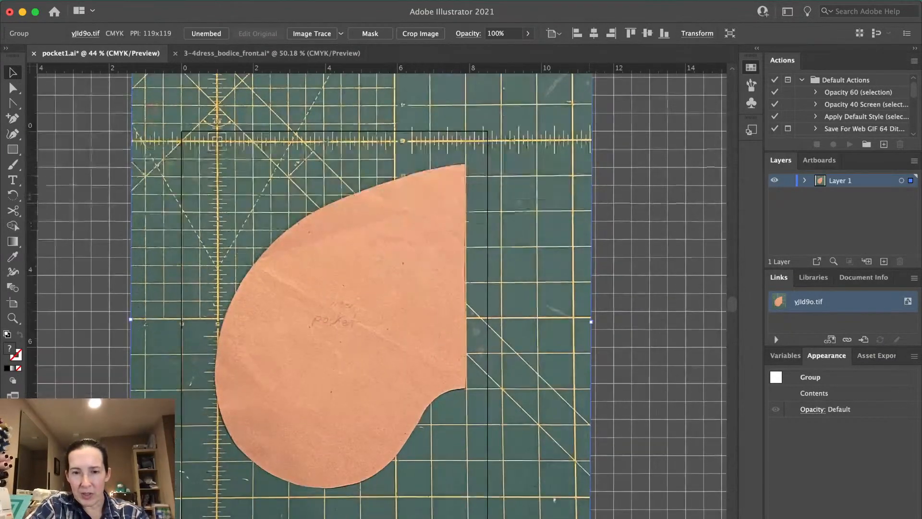
scroll(377, 291, "right", 3)
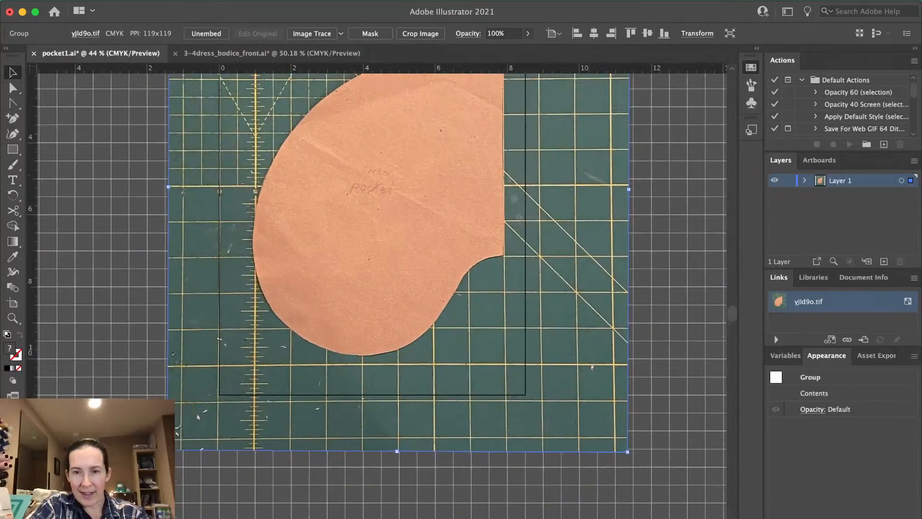
scroll(377, 291, "right", 2)
scroll(377, 291, "up", 1)
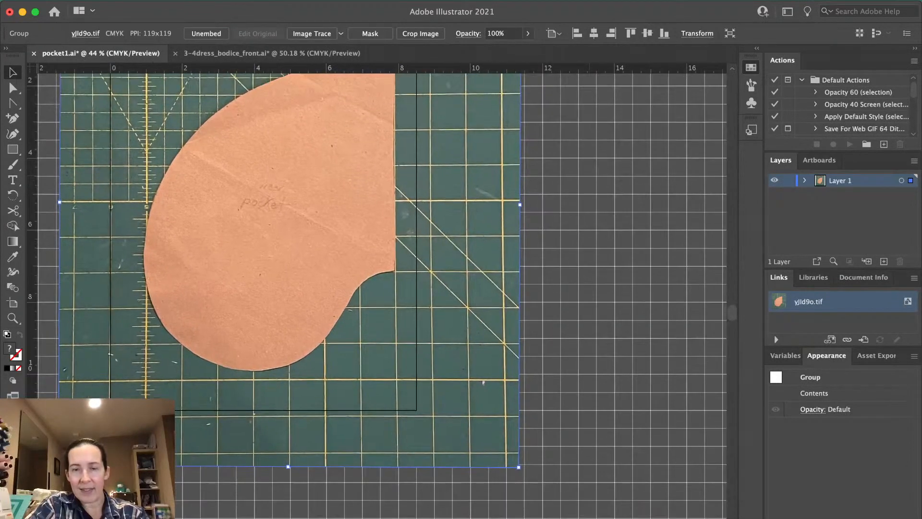
scroll(377, 291, "up", 4)
scroll(376, 291, "right", 1)
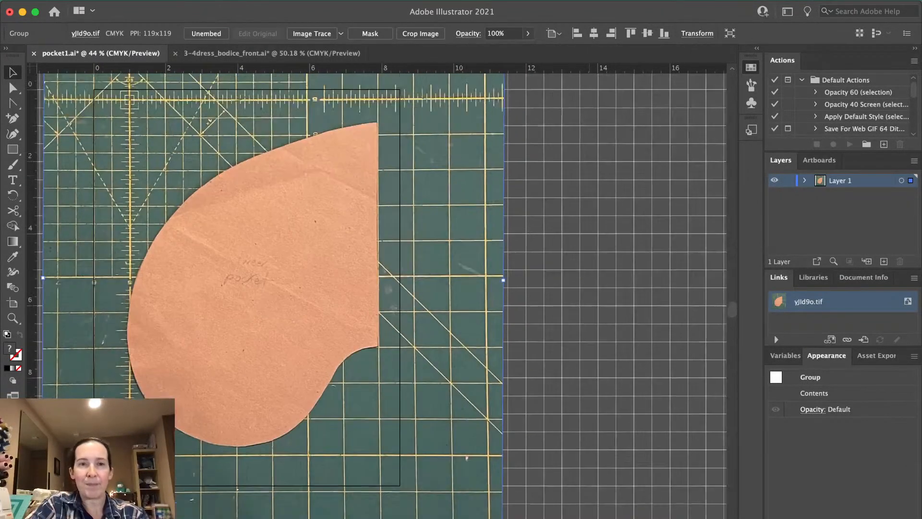
scroll(377, 291, "up", 1)
scroll(377, 291, "left", 2)
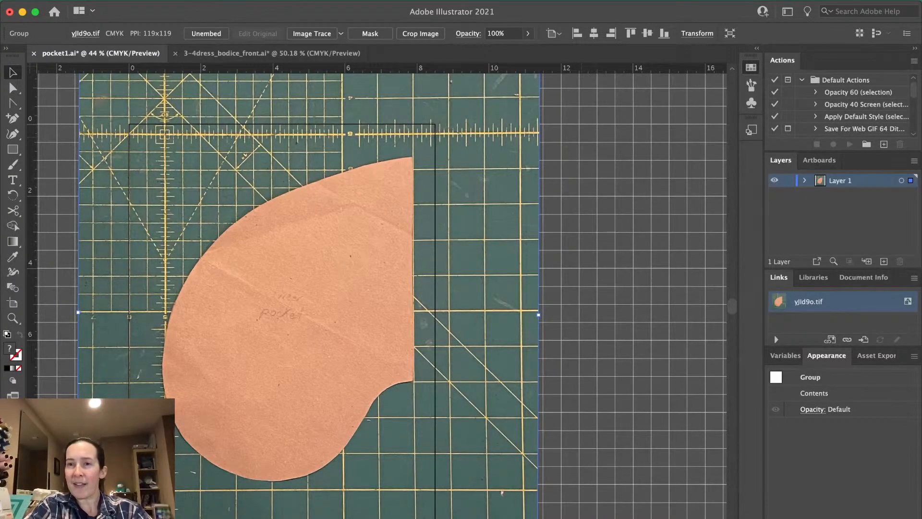
Lock the pocket photo's layer, Layer 1, and add a new layer above it for tracing
left_click(788, 180)
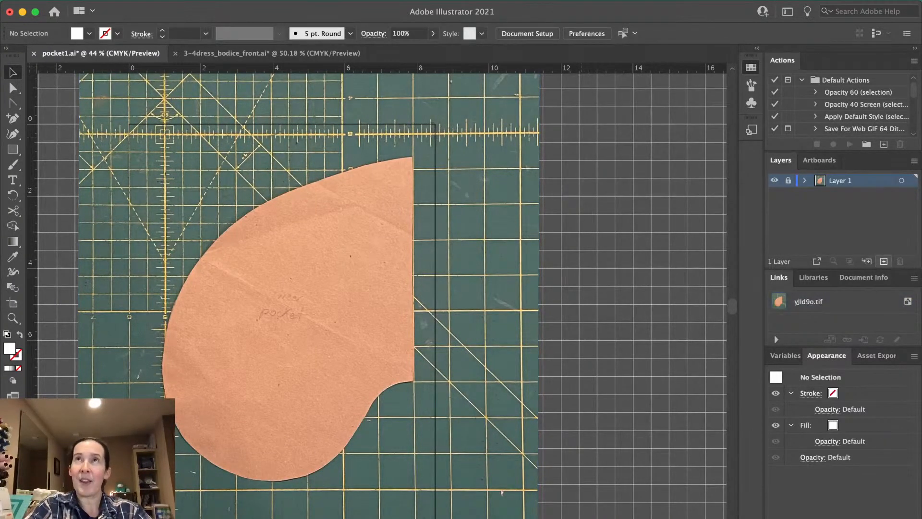
left_click(884, 261)
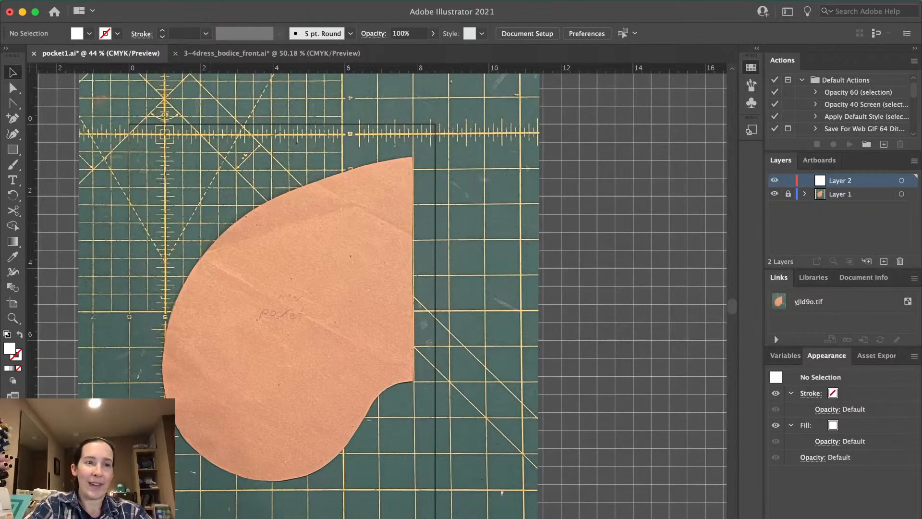
Draw a closed five-point Pen path with straight segments around the pocket, starting and ending at its upper tip
left_click(13, 103)
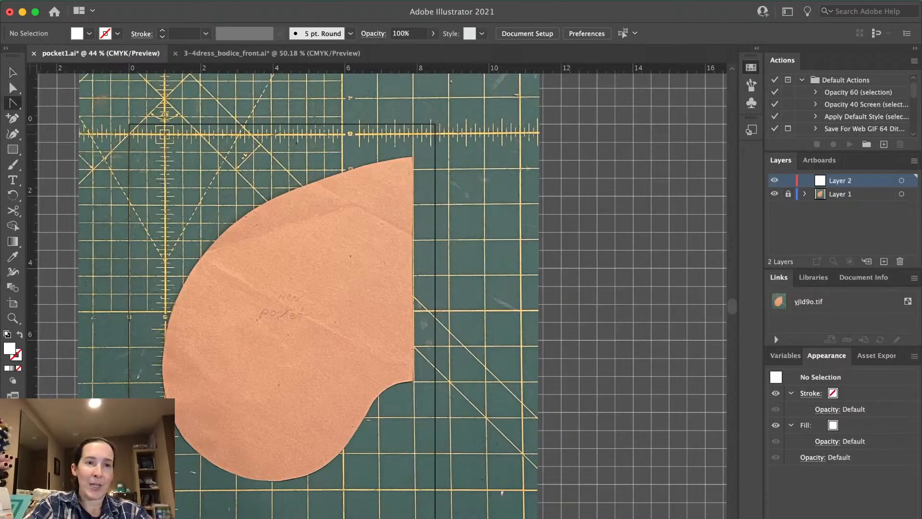
key("p")
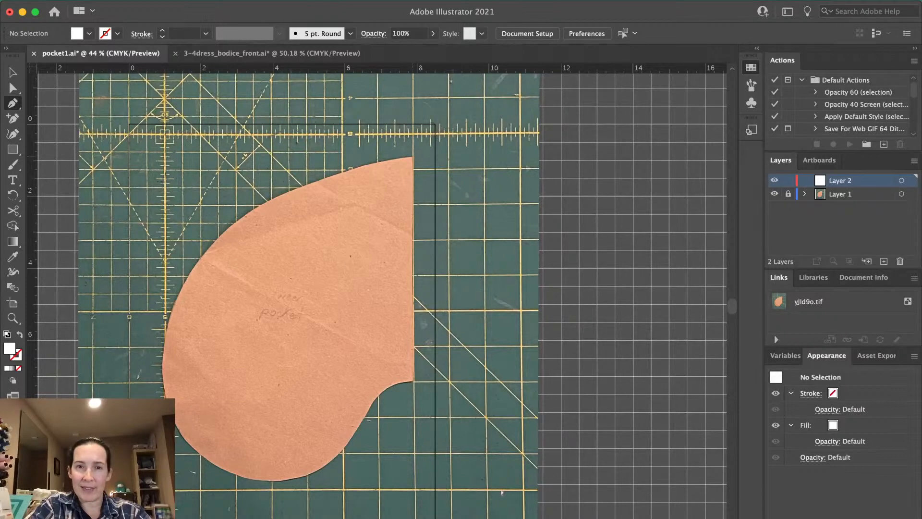
left_click(413, 157)
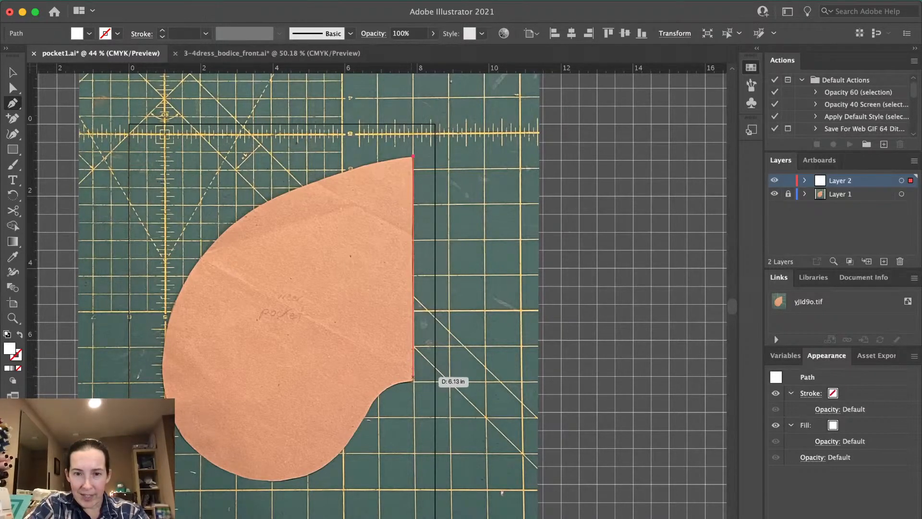
left_click(413, 380)
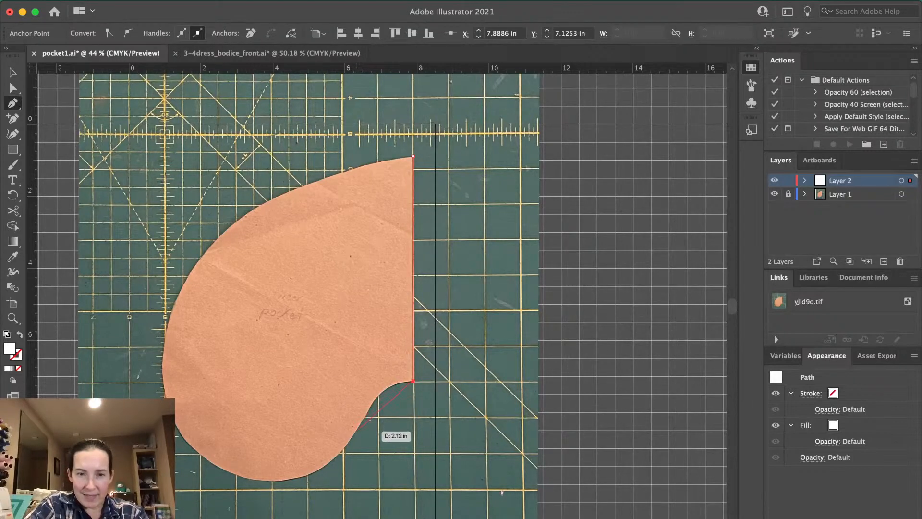
left_click(354, 432)
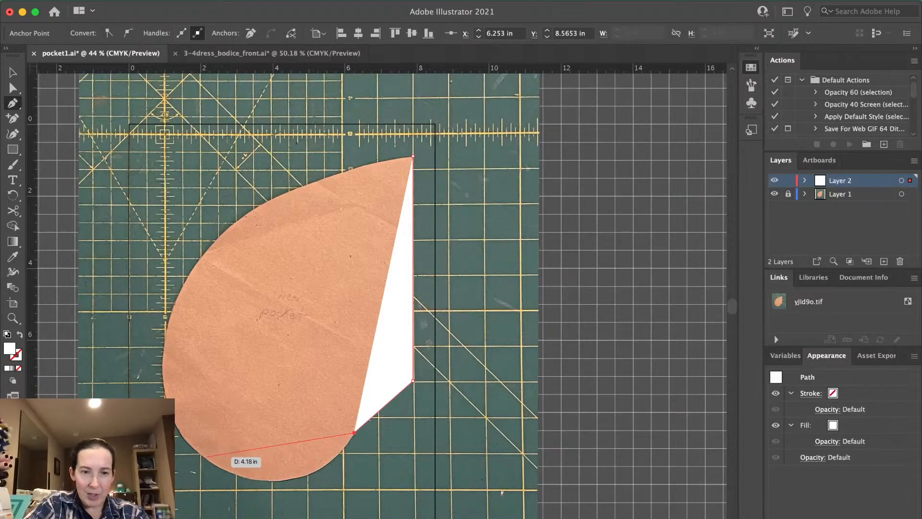
left_click(196, 449)
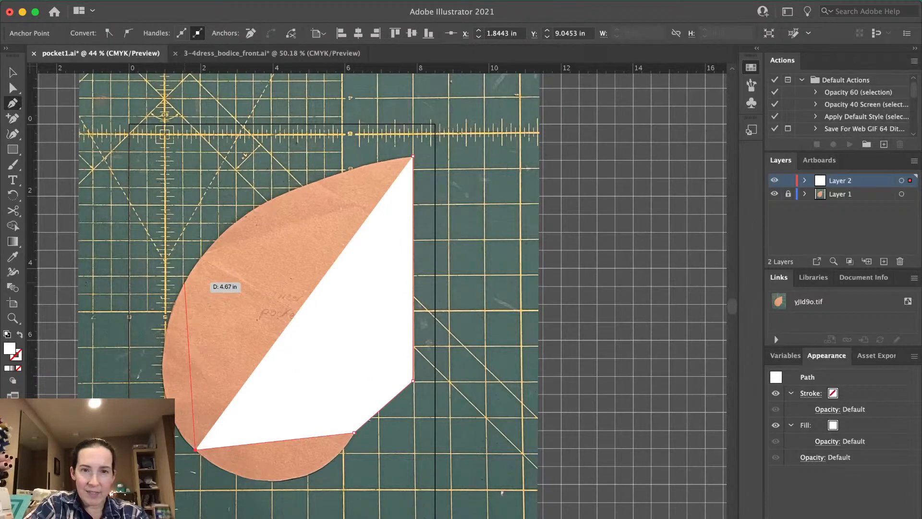
left_click(185, 283)
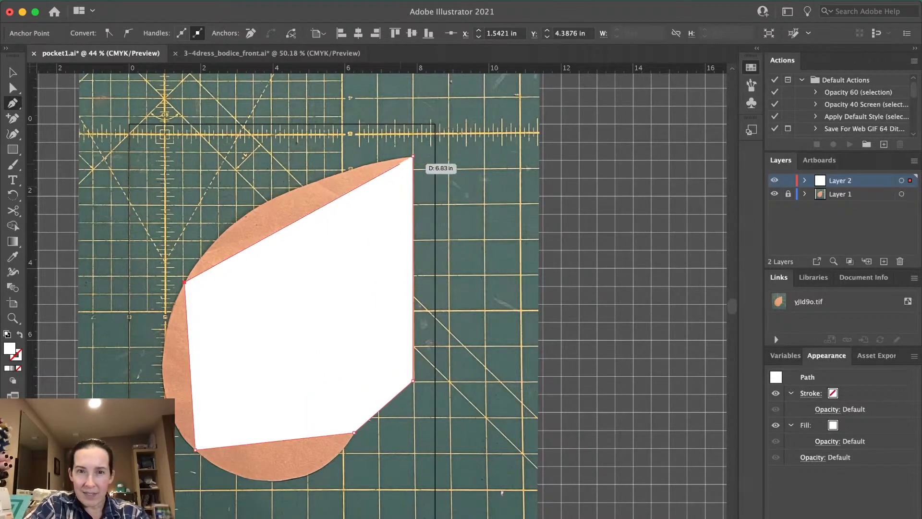
left_click(413, 156)
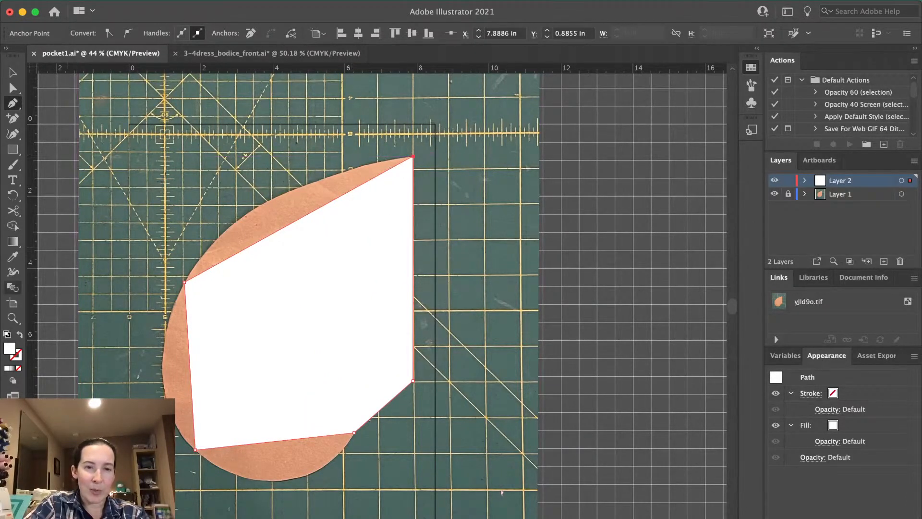
Give the pocket path no fill and a 3 pt black stroke
key("shift+x")
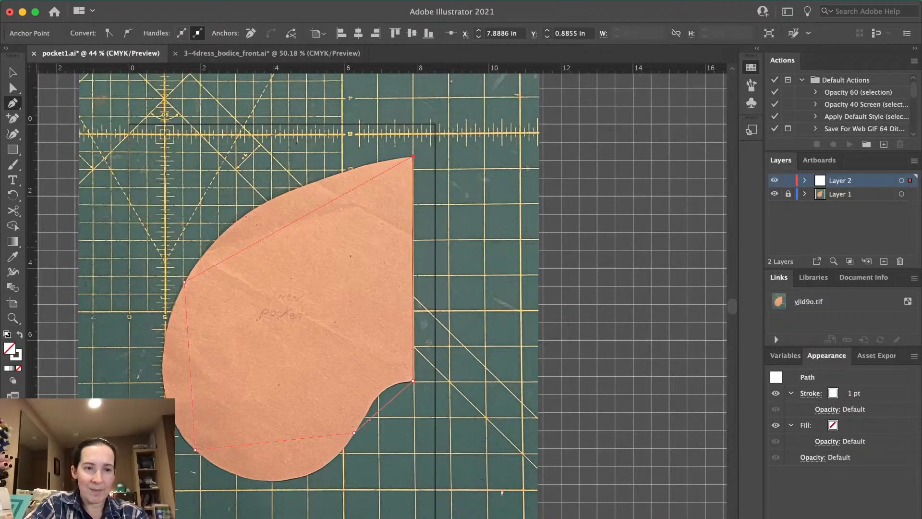
key("d")
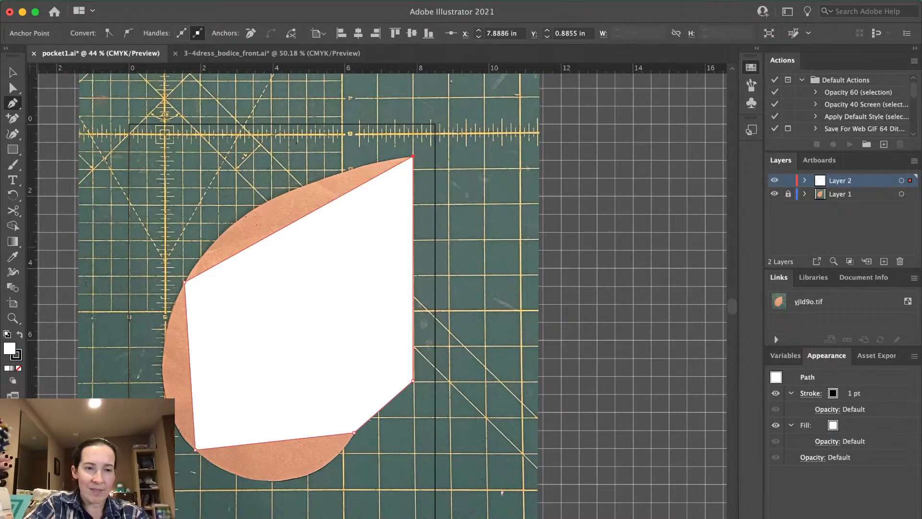
key("slash")
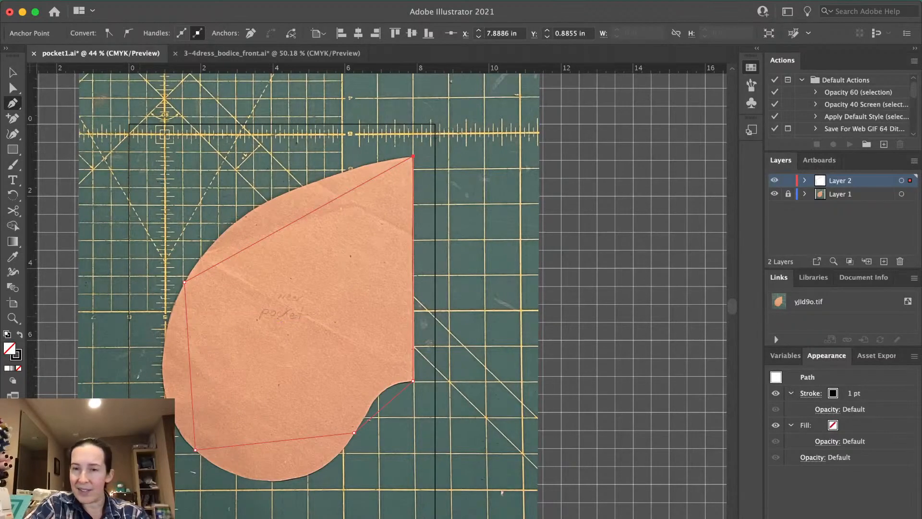
key("x")
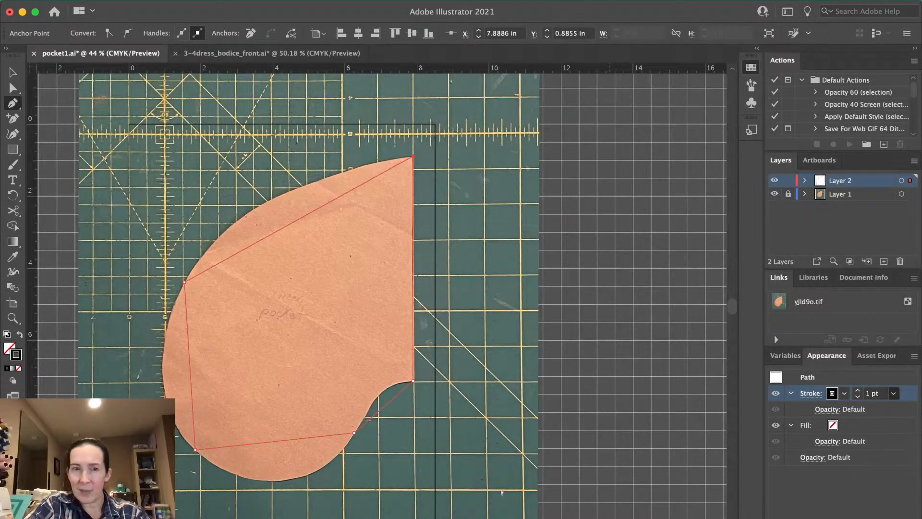
key("Up")
key("Up")
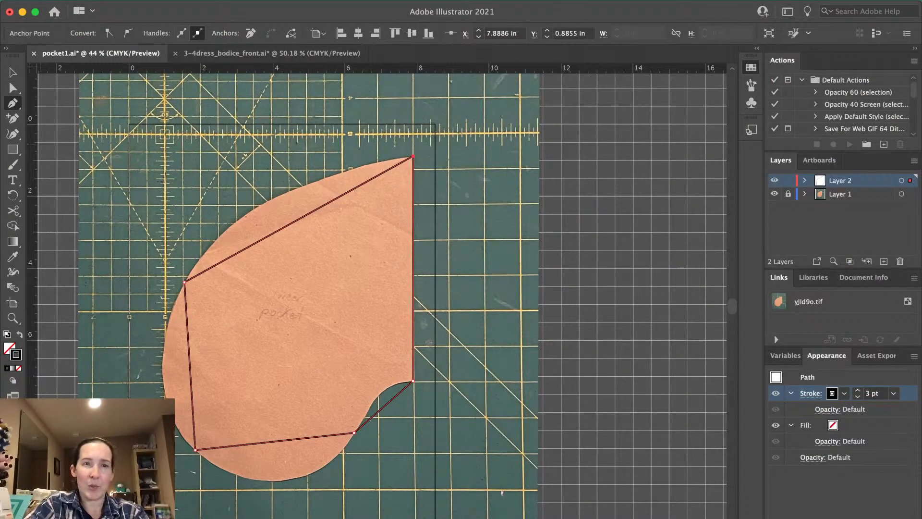
Convert the pocket path's left-side, lower-left and lower-right anchor points to smooth points, bending the straight segments toward the pocket's curved edge
key("shift+c")
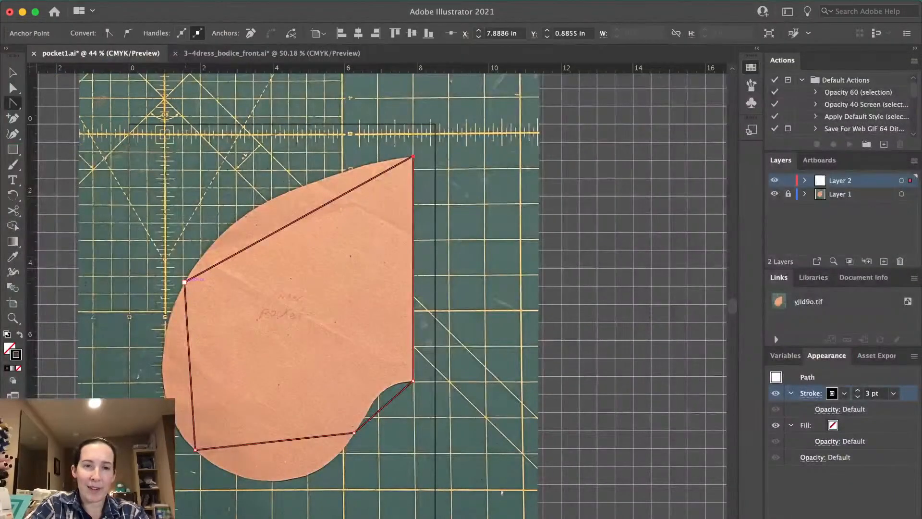
left_click_drag(185, 282, 222, 210)
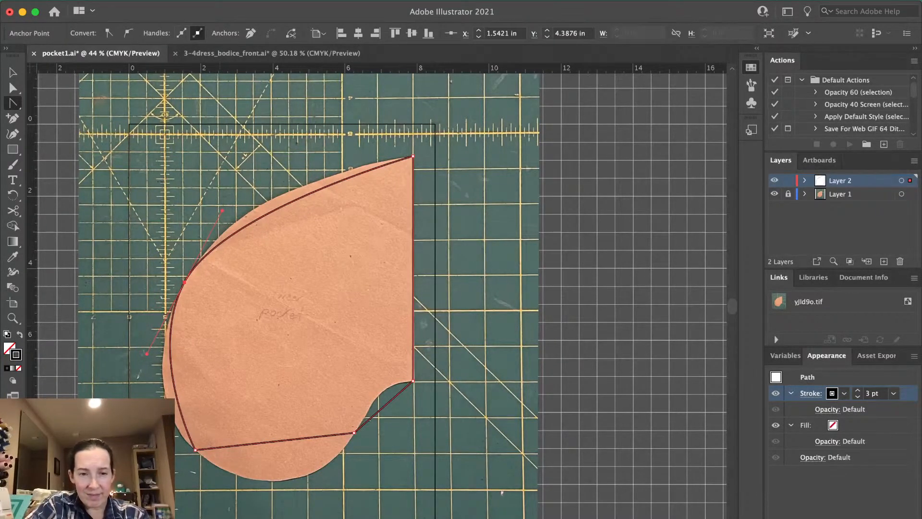
left_click_drag(196, 450, 231, 485)
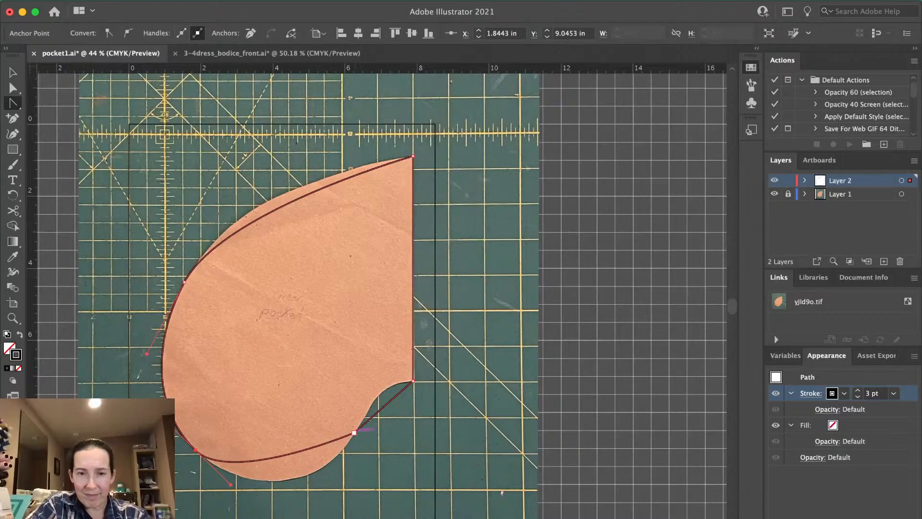
left_click_drag(353, 433, 382, 384)
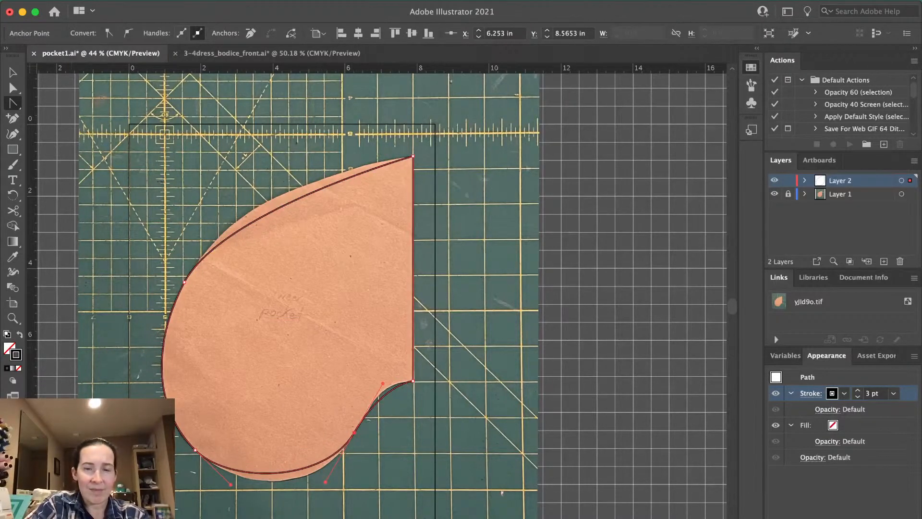
Adjust the handles of the bottom, lower-right and upper curves to follow the pocket's edge exactly, and hide the photo's layer, Layer 1
key("a")
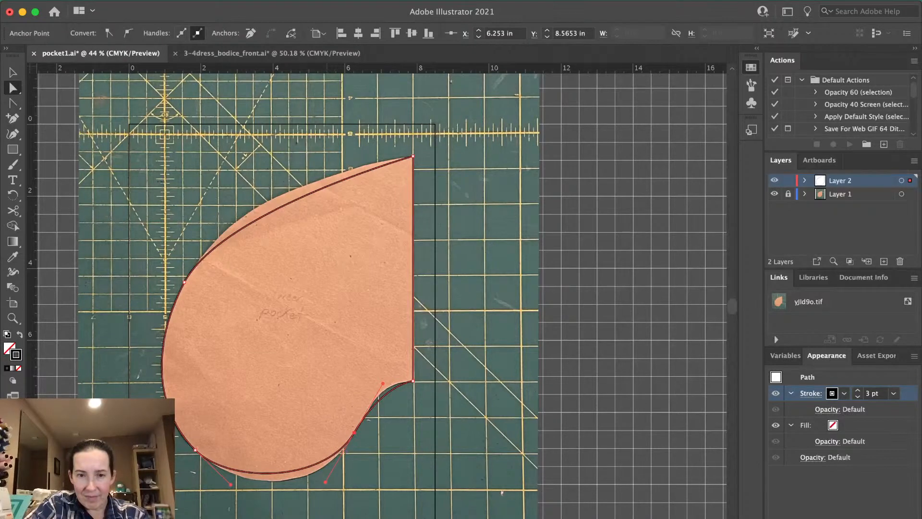
left_click_drag(326, 481, 312, 503)
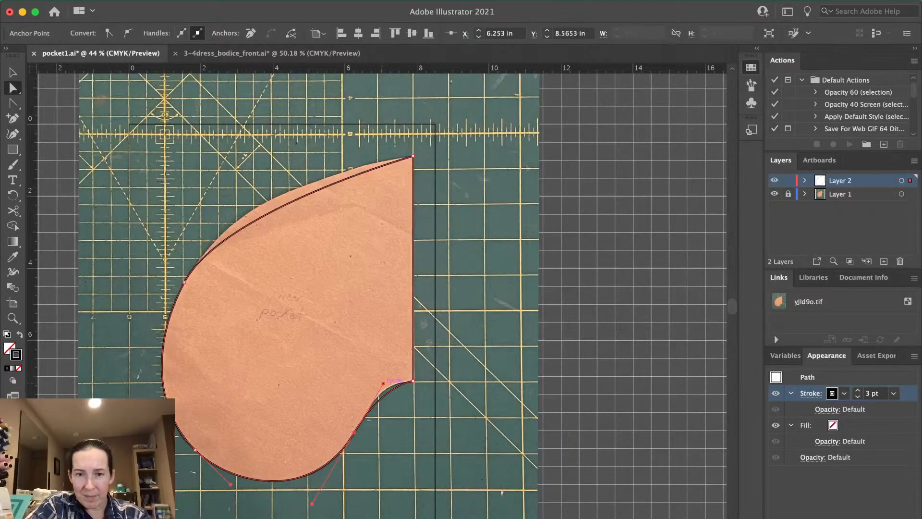
left_click_drag(383, 384, 385, 373)
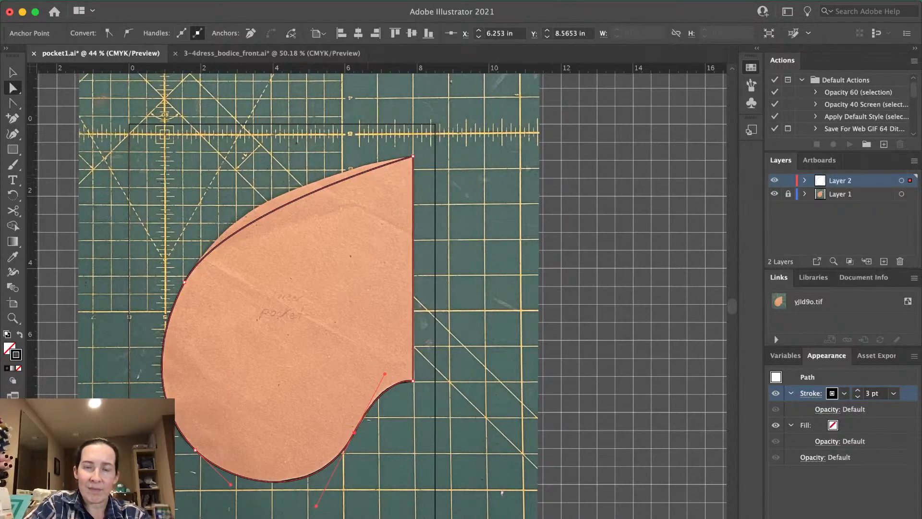
left_click(413, 156)
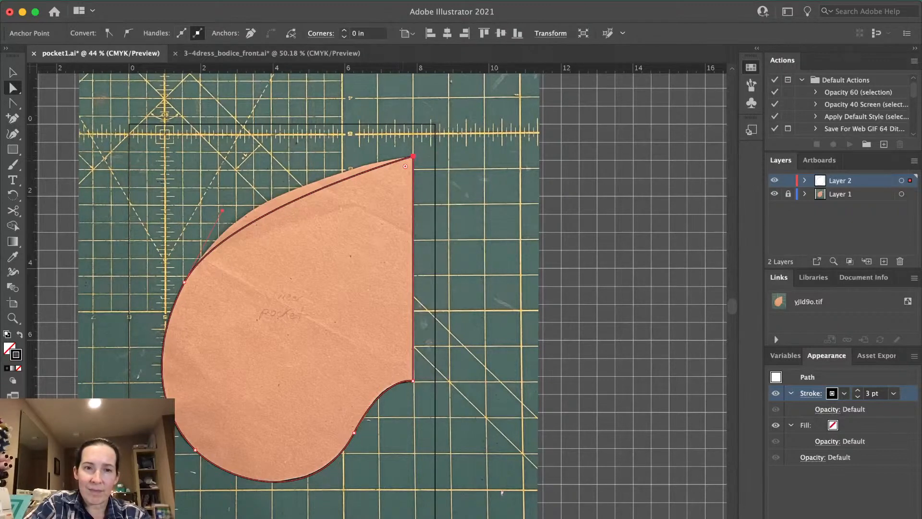
left_click_drag(222, 210, 242, 172)
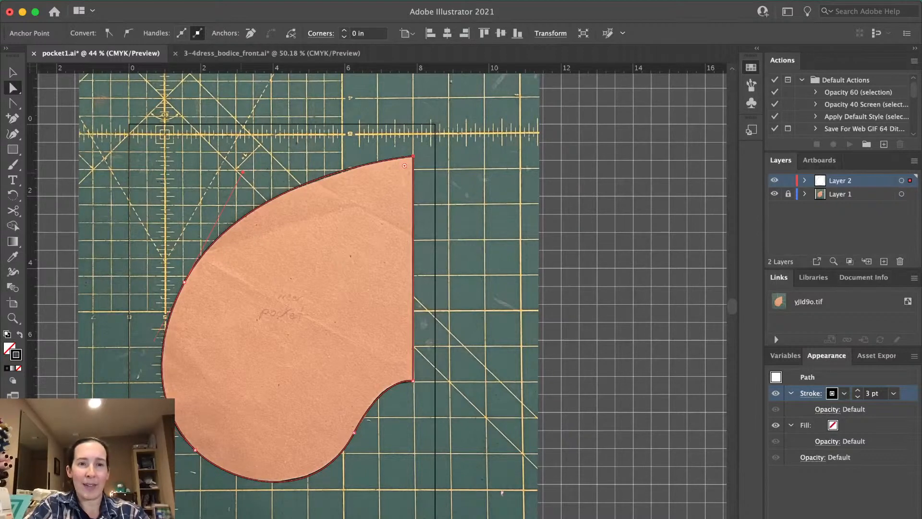
key("super+shift+a")
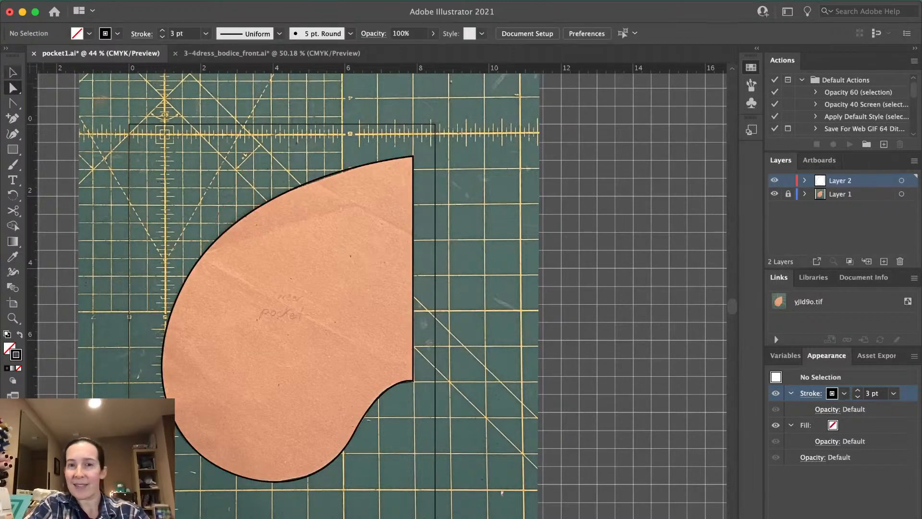
left_click(13, 72)
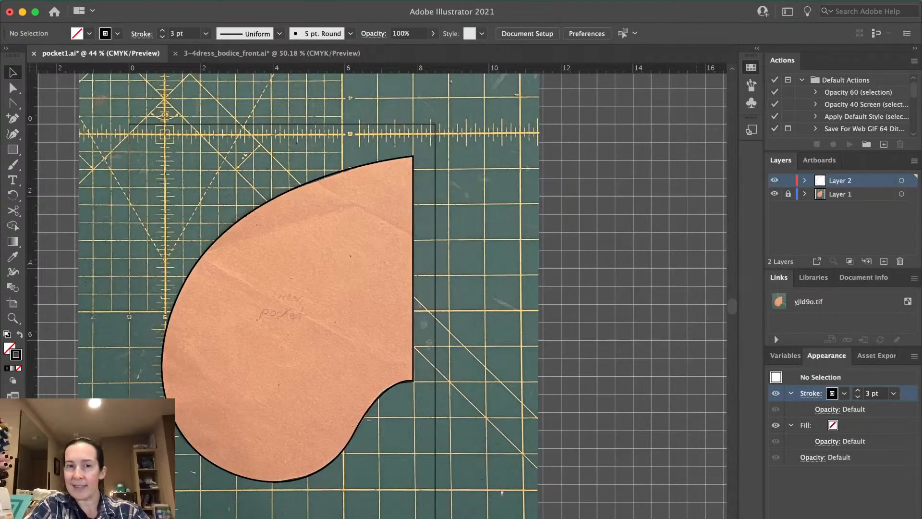
left_click(774, 193)
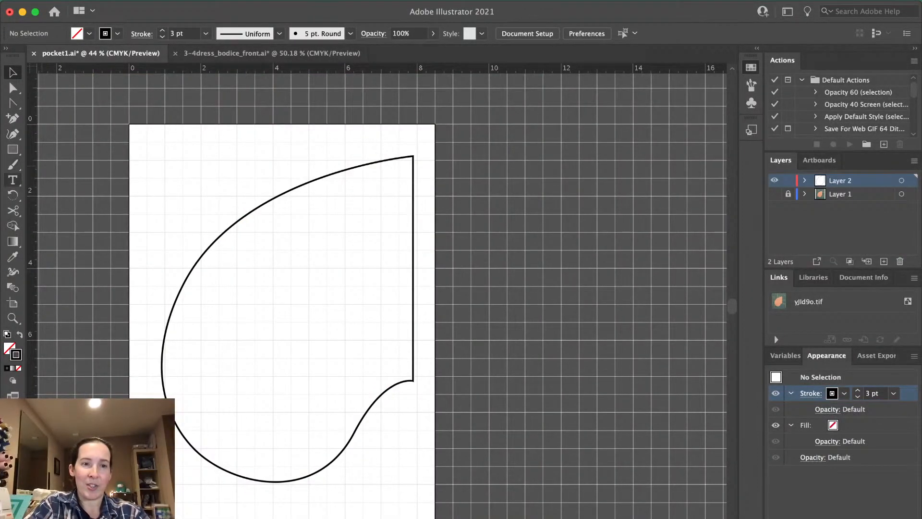
Draw a 1 cm square and a 1 inch square above the pocket outline, and place the larger one around the smaller
left_click(12, 149)
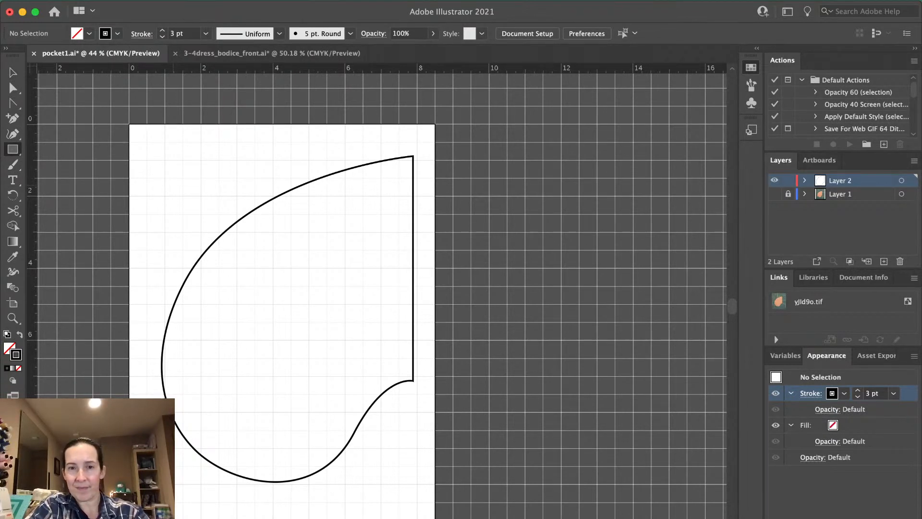
left_click_drag(172, 183, 188, 200)
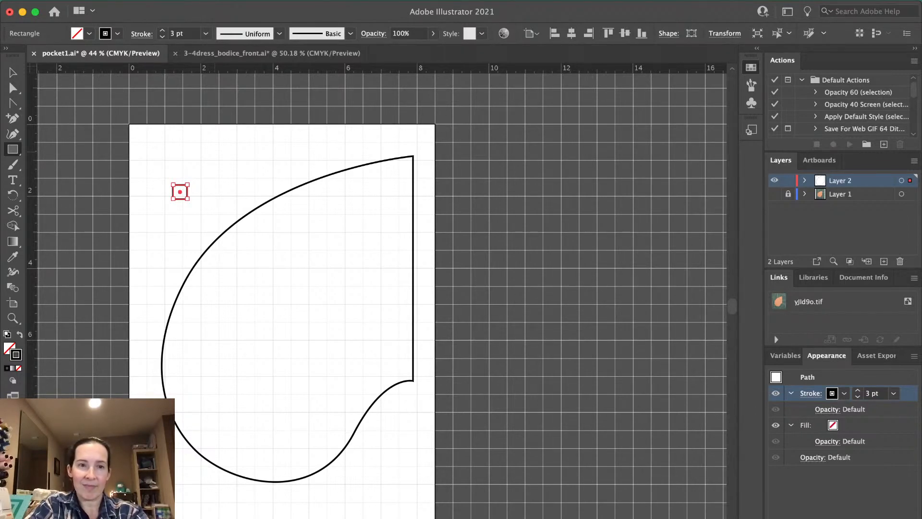
left_click_drag(215, 151, 251, 187)
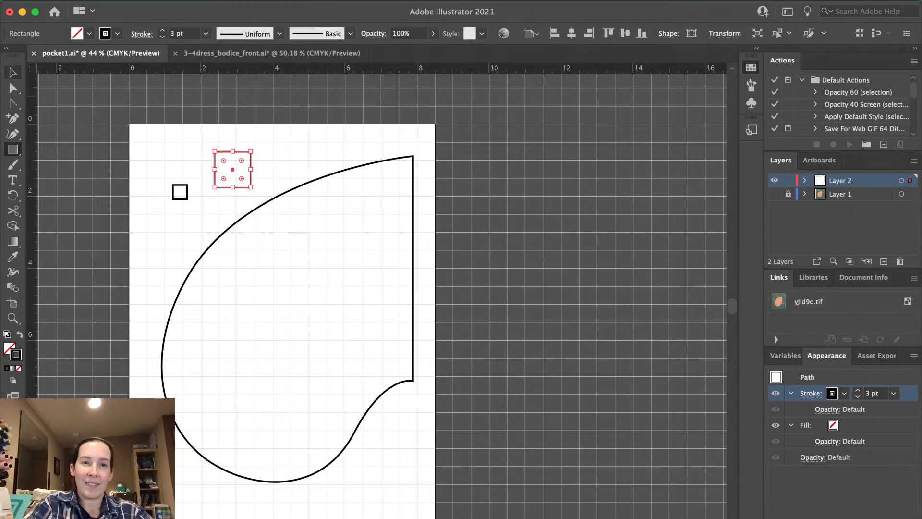
left_click(13, 72)
left_click_drag(231, 170, 172, 184)
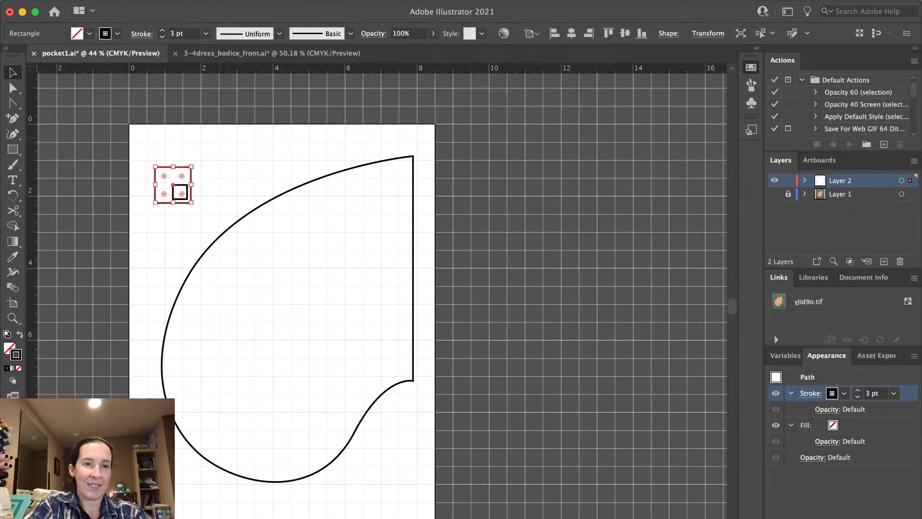
left_click(219, 138)
Add the text "1 inch" at 14 pt and place it inside the larger square, above the small one
left_click(13, 180)
left_click(232, 156)
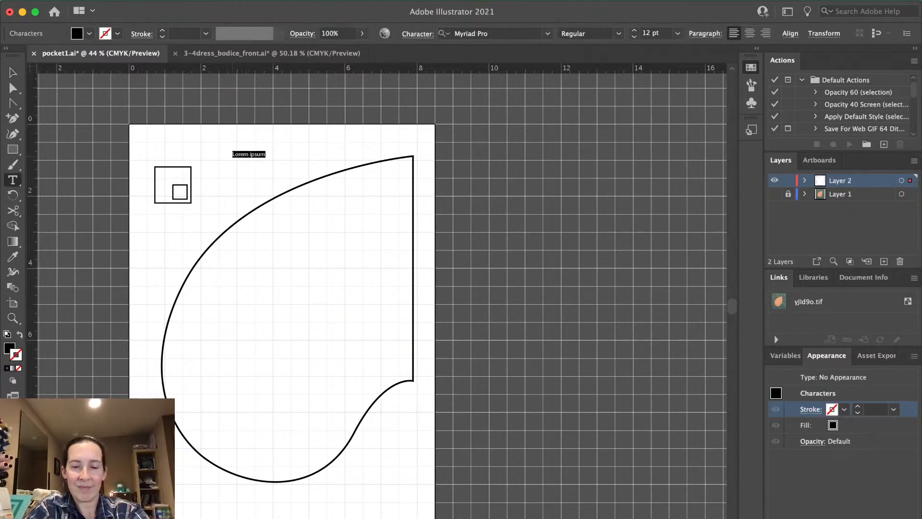
type("1 inch")
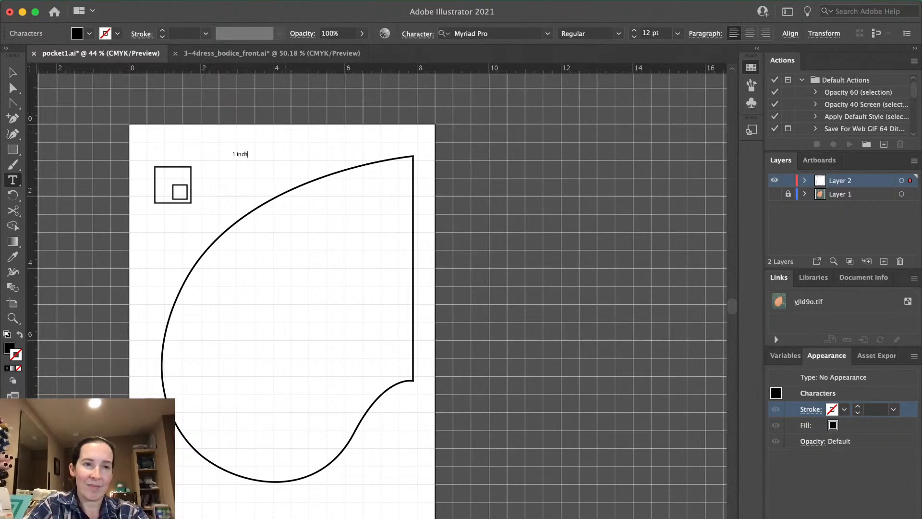
key("Escape")
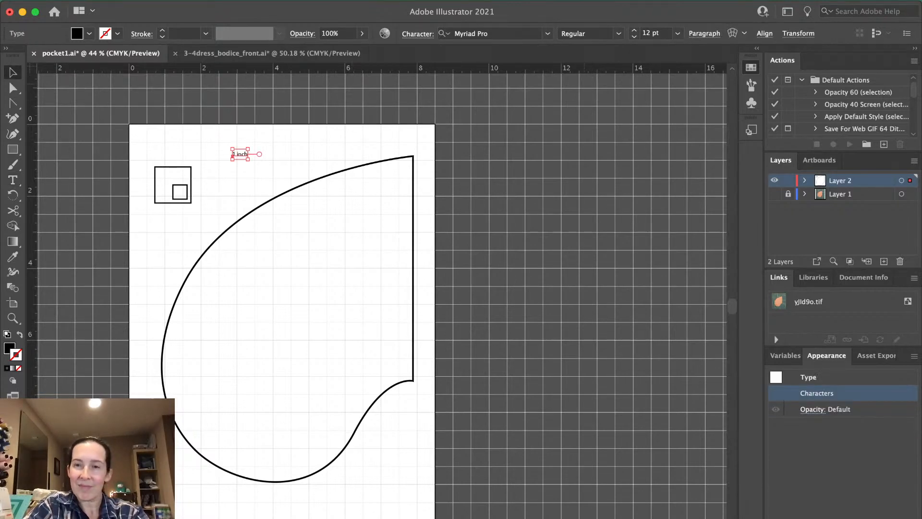
left_click(677, 33)
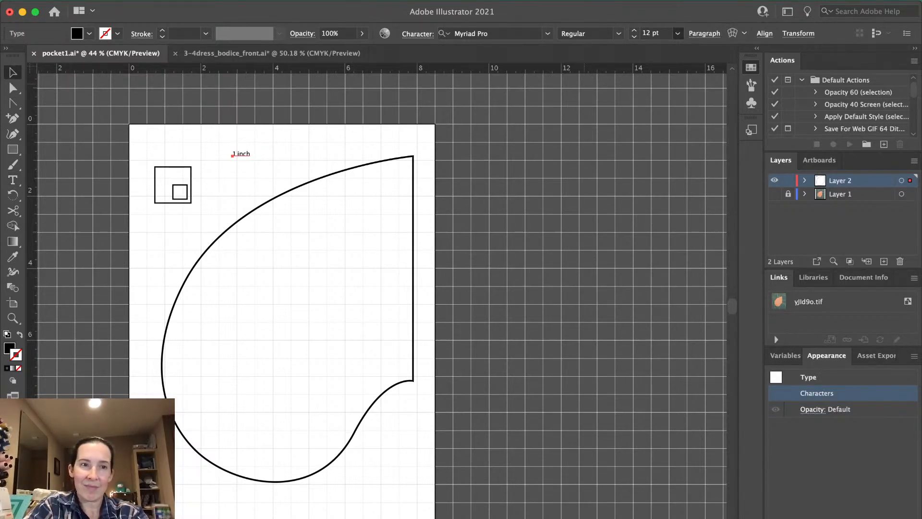
left_click(656, 135)
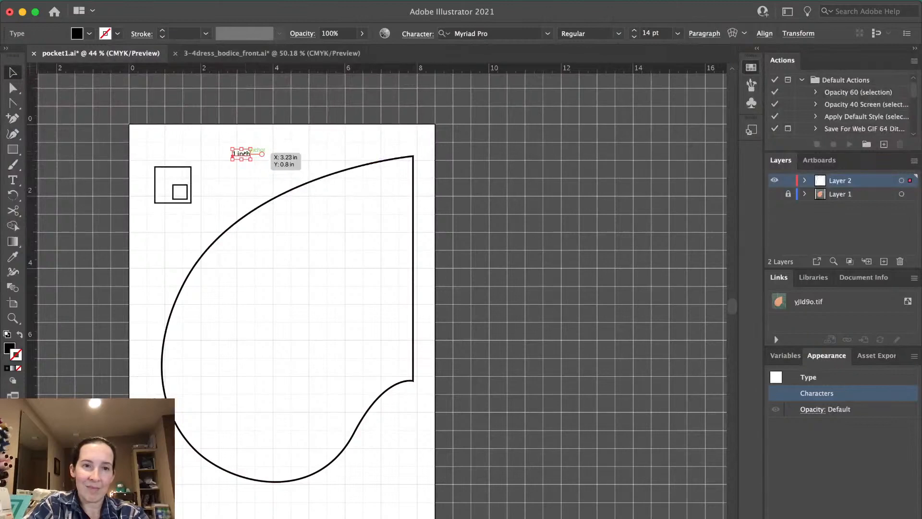
left_click_drag(232, 154, 162, 177)
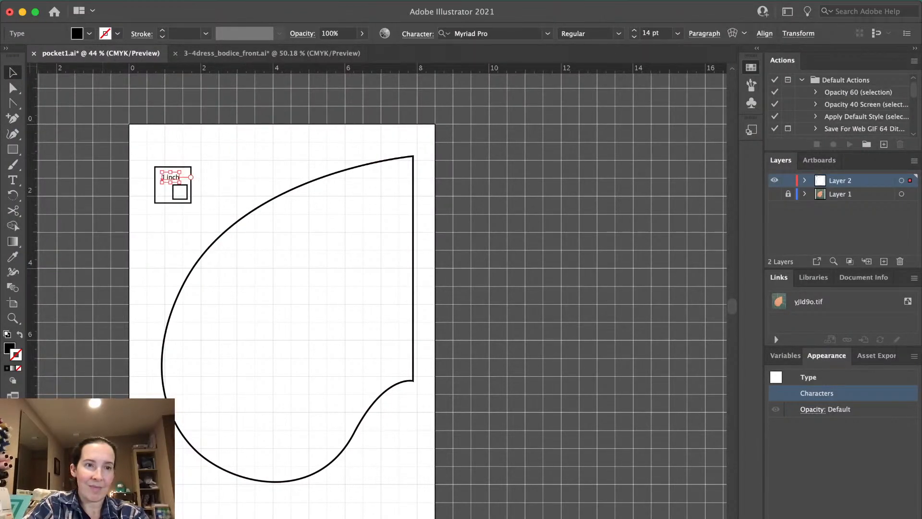
Add the text "1 cm", place it inside the small square and reduce it to 12 pt so it fits
left_click(13, 181)
left_click(215, 169)
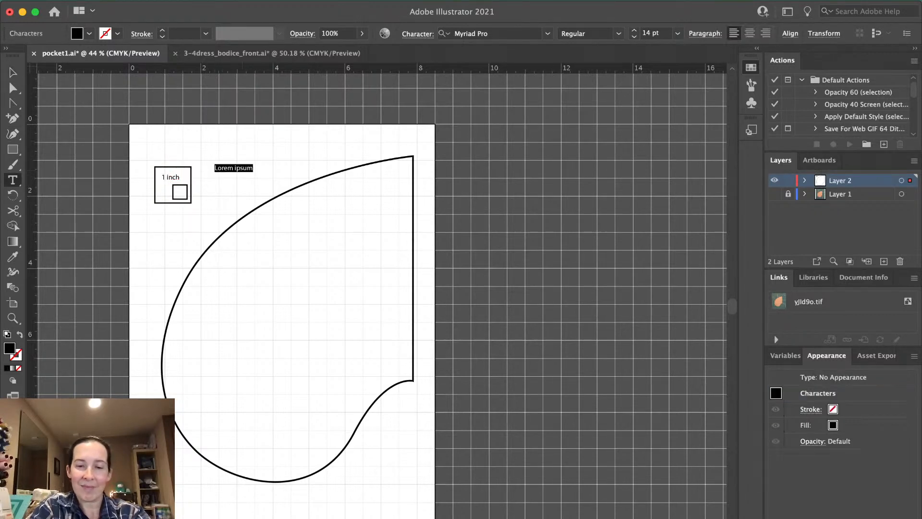
type("1 cm")
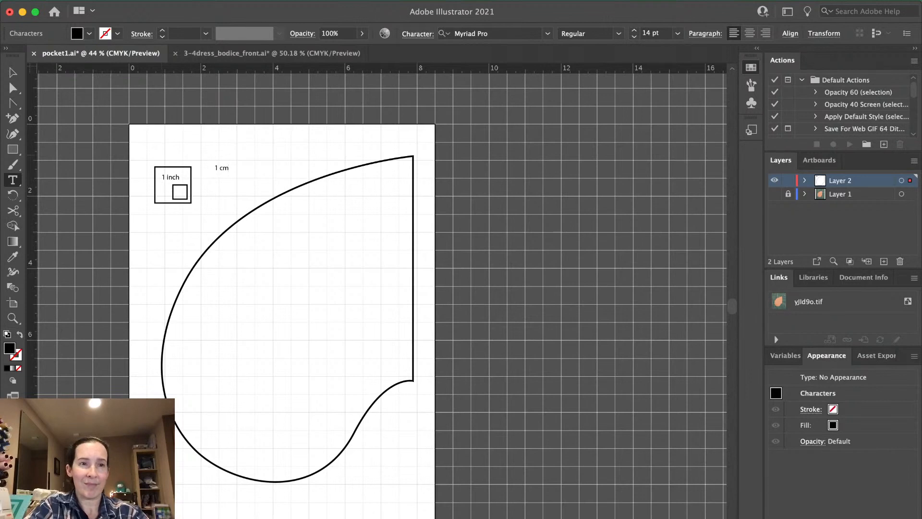
left_click(13, 72)
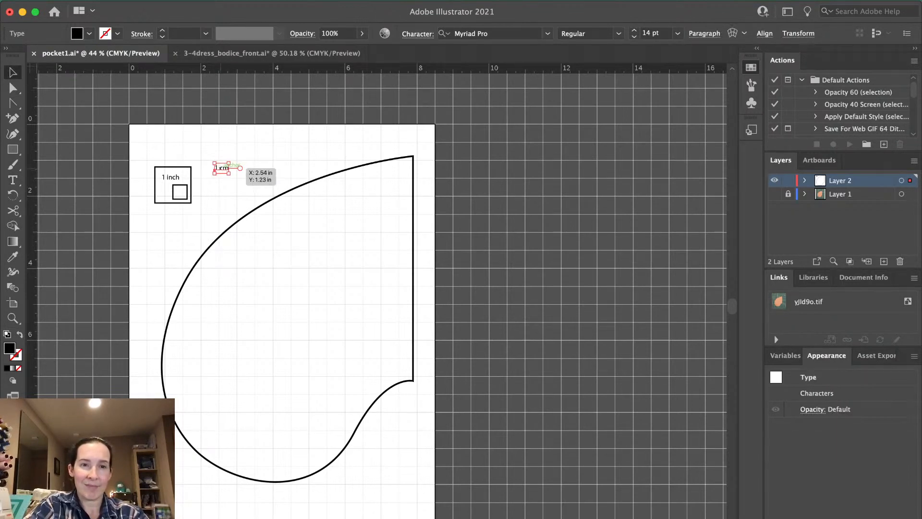
left_click_drag(215, 168, 173, 193)
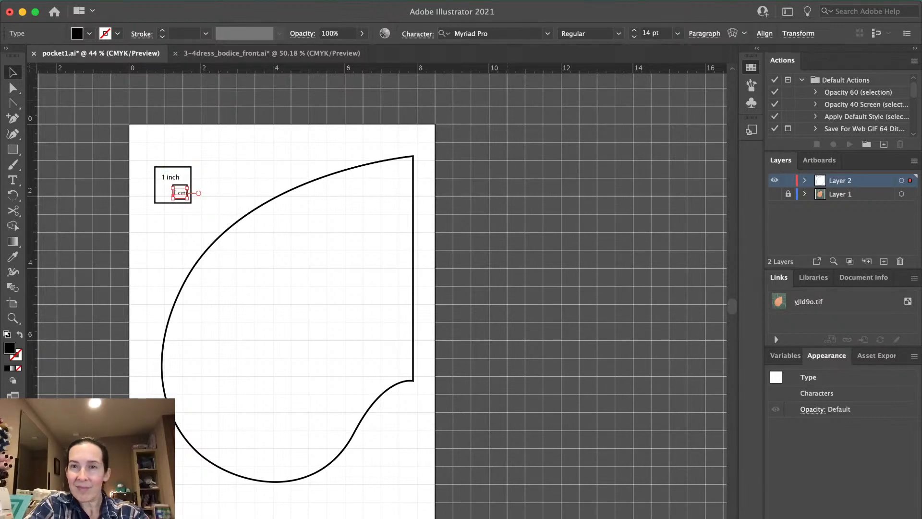
left_click(677, 33)
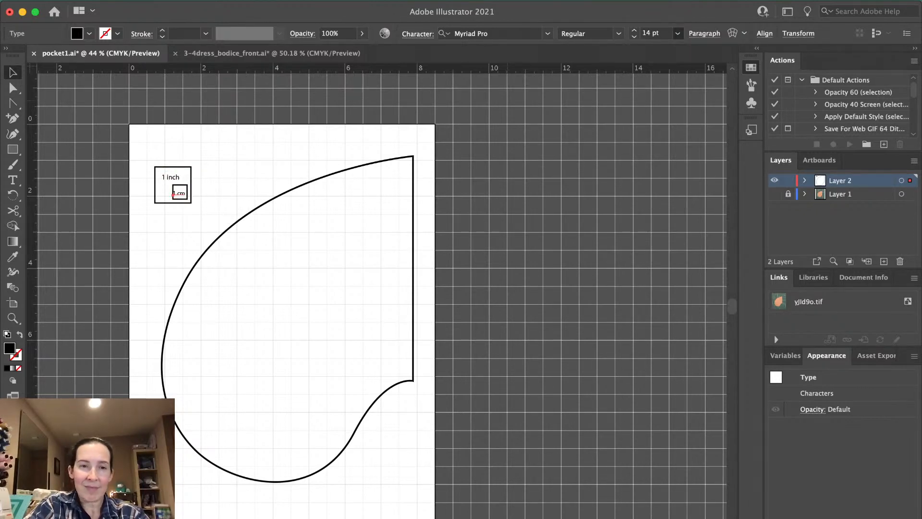
left_click(655, 120)
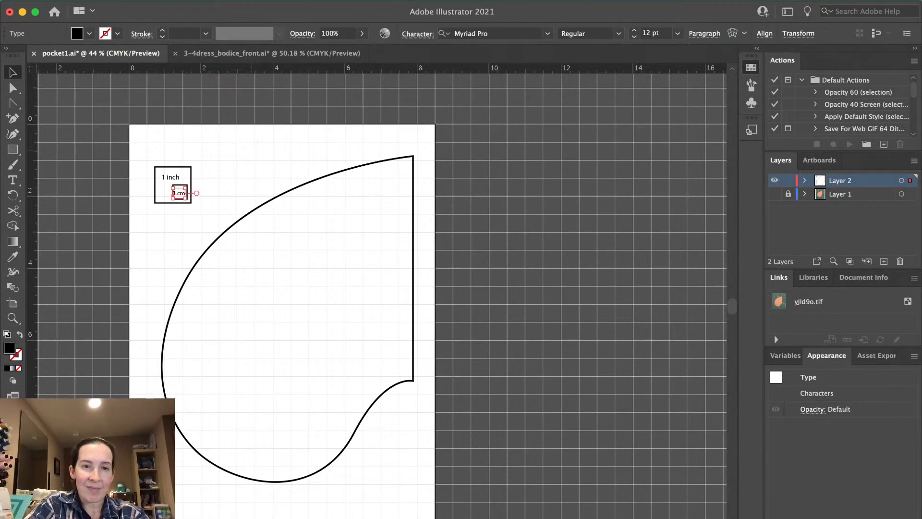
key("Right")
left_click(247, 166)
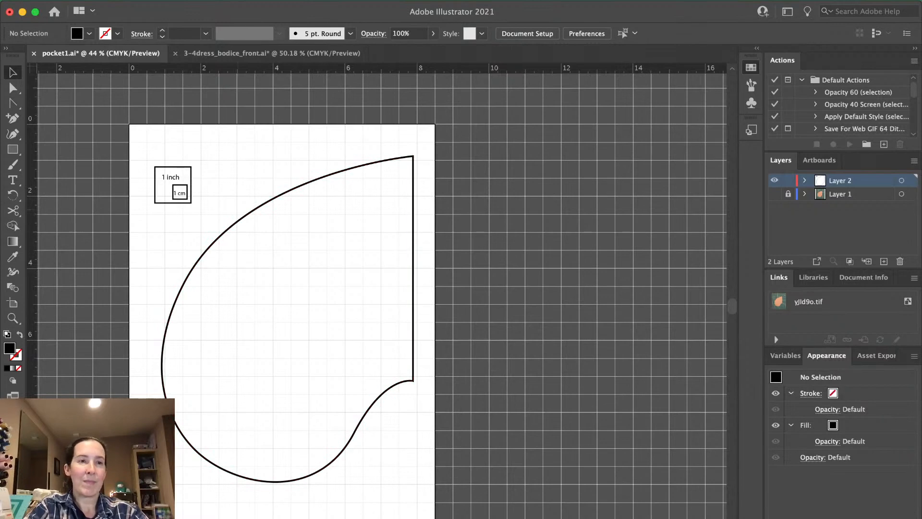
Add the text "Pocket Template" at 18 pt above the pocket outline and place it beside the test squares
key("t")
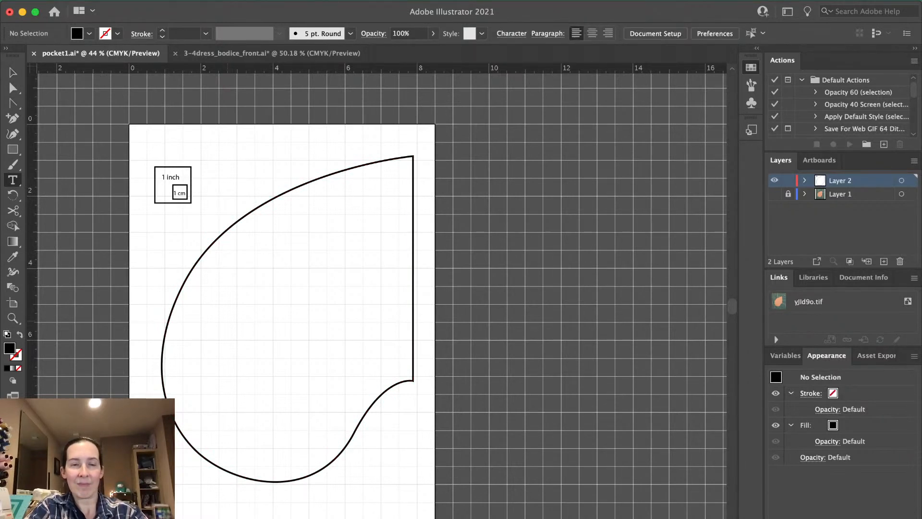
left_click(217, 157)
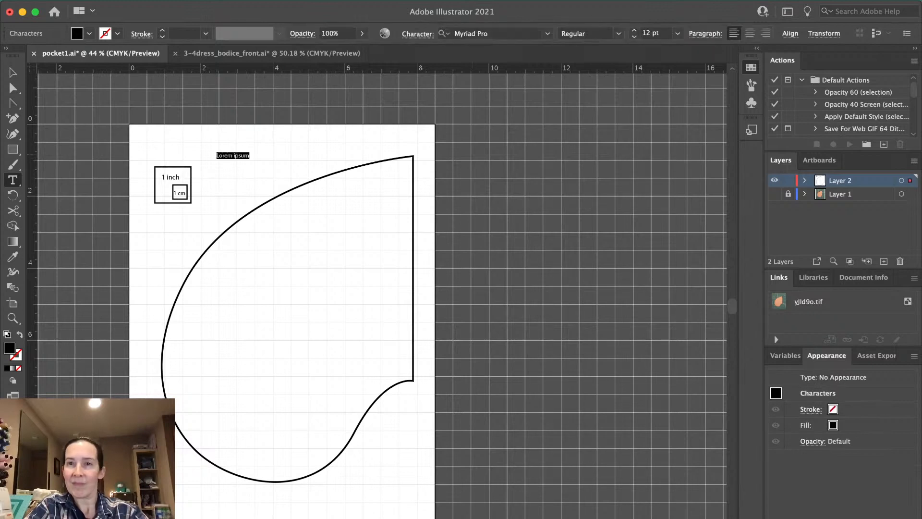
left_click(677, 33)
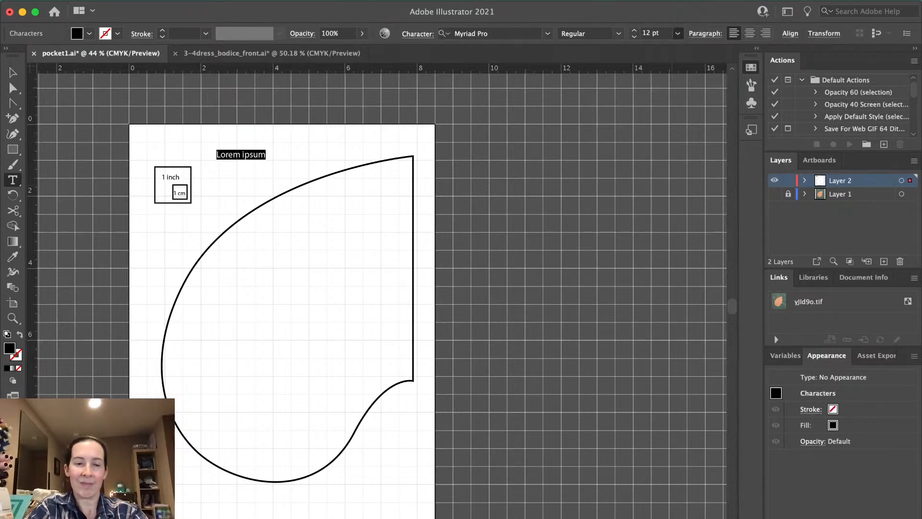
left_click(659, 136)
type("Pock")
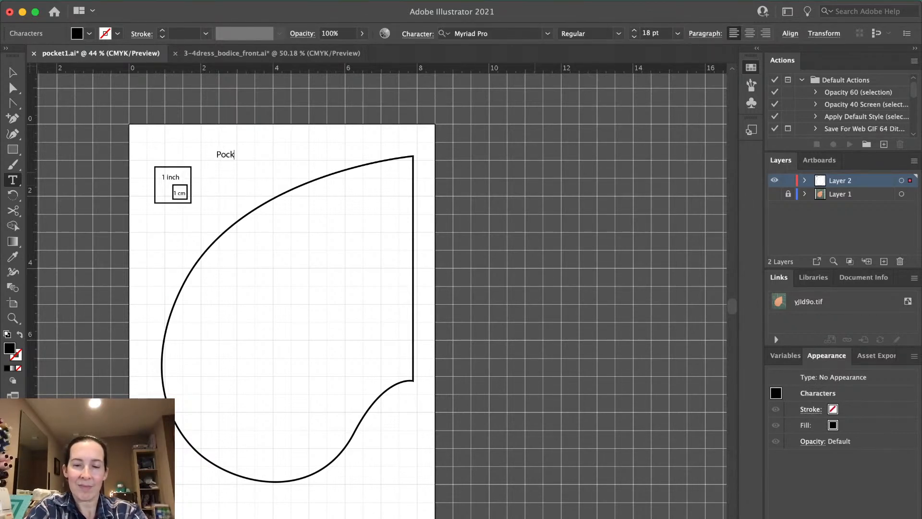
type("et Template")
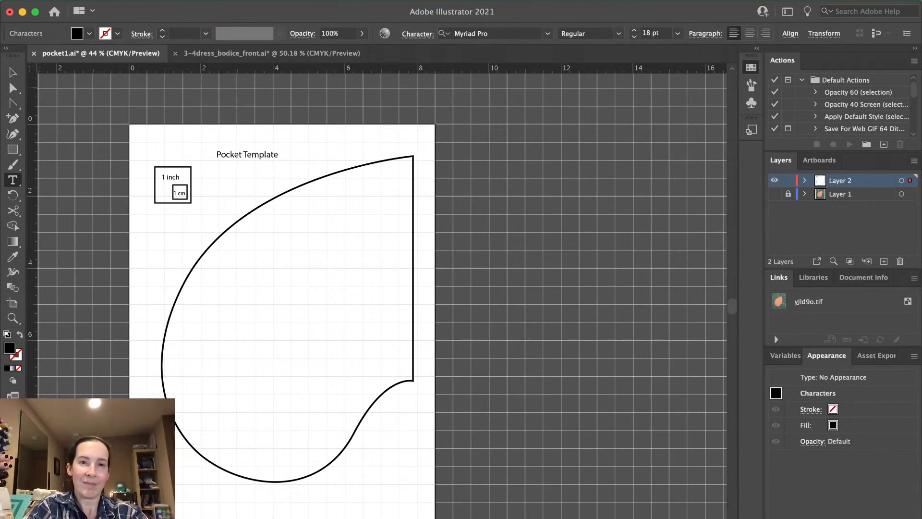
key("Escape")
left_click_drag(280, 151, 308, 153)
Add the text "x 4" and centre it directly beneath the "Pocket Template" title
key("t")
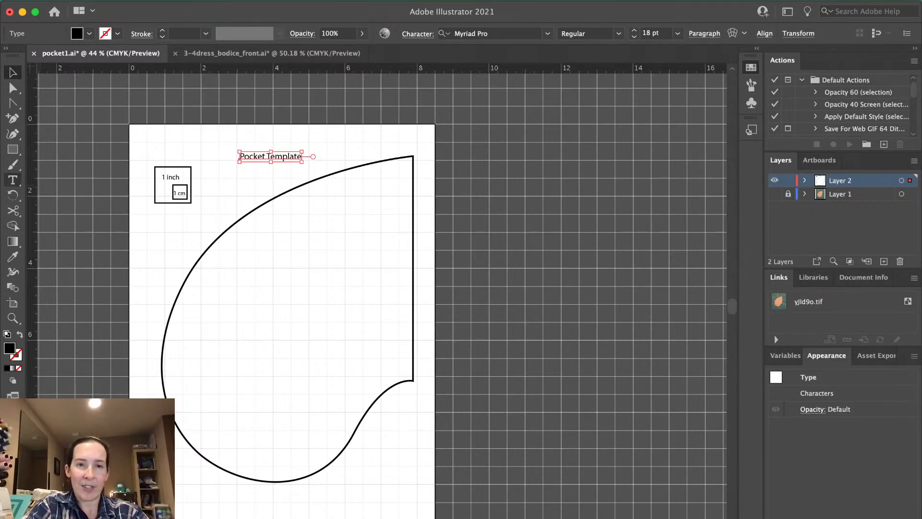
left_click(283, 158)
left_click(240, 171)
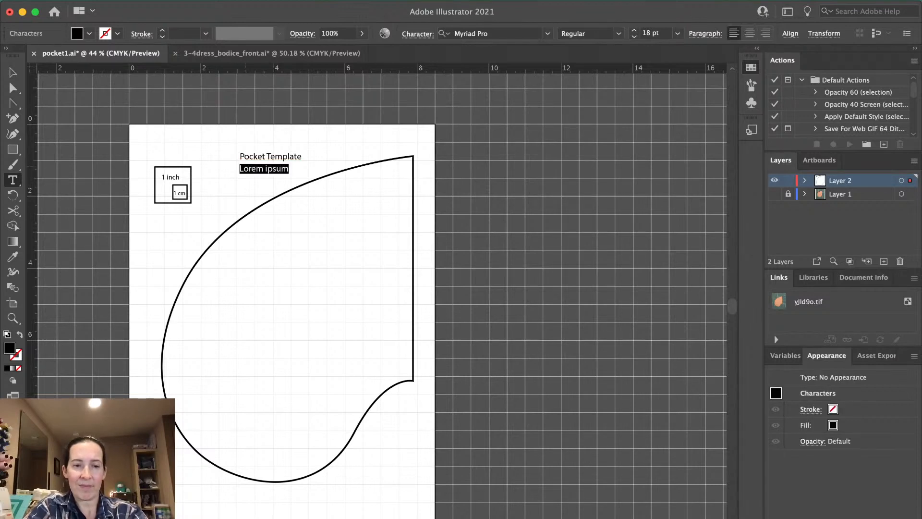
type("x 4")
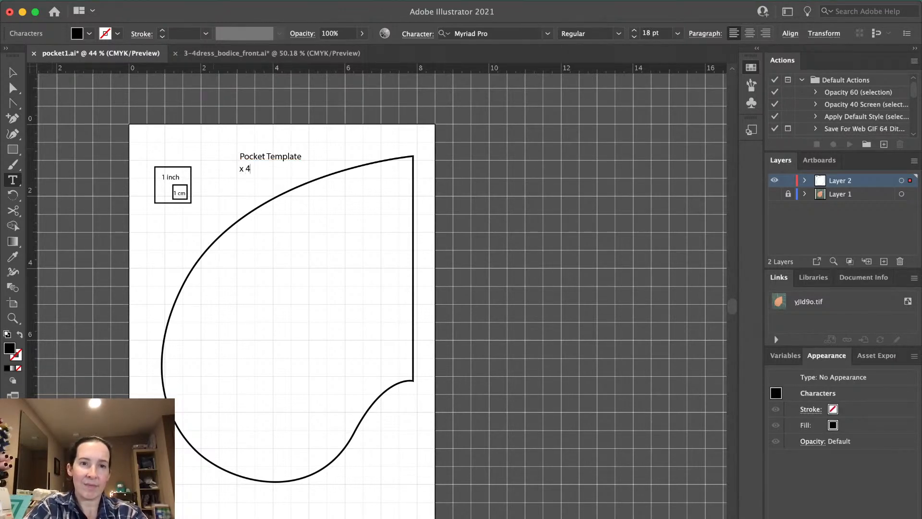
key("Escape")
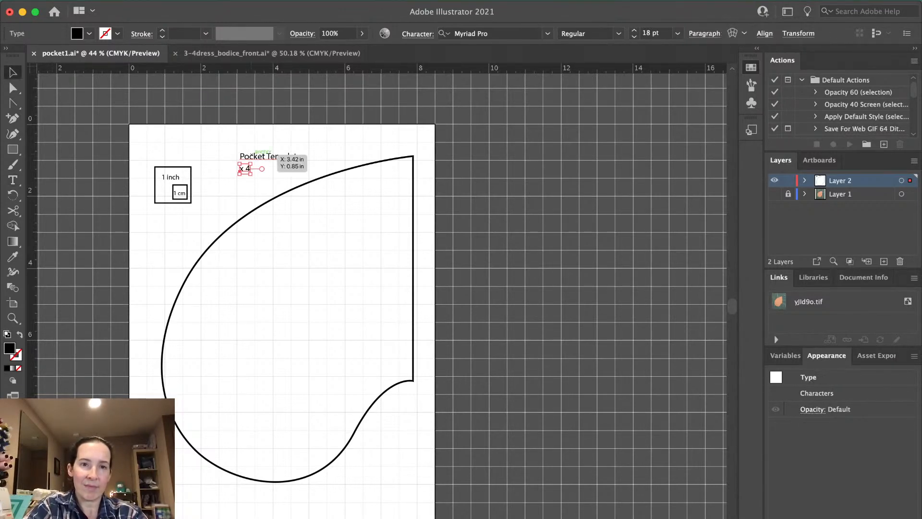
left_click_drag(249, 164, 264, 164)
key("Down")
key("Down")
key("Down")
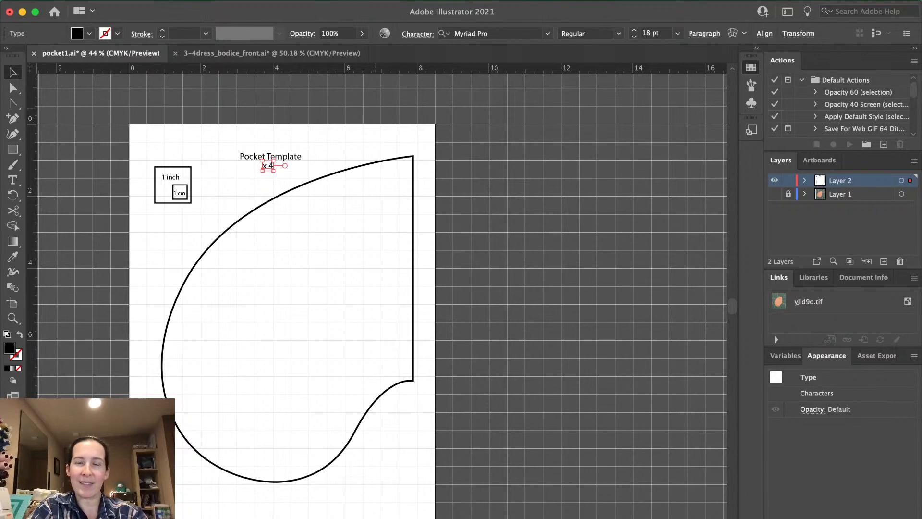
key("Down")
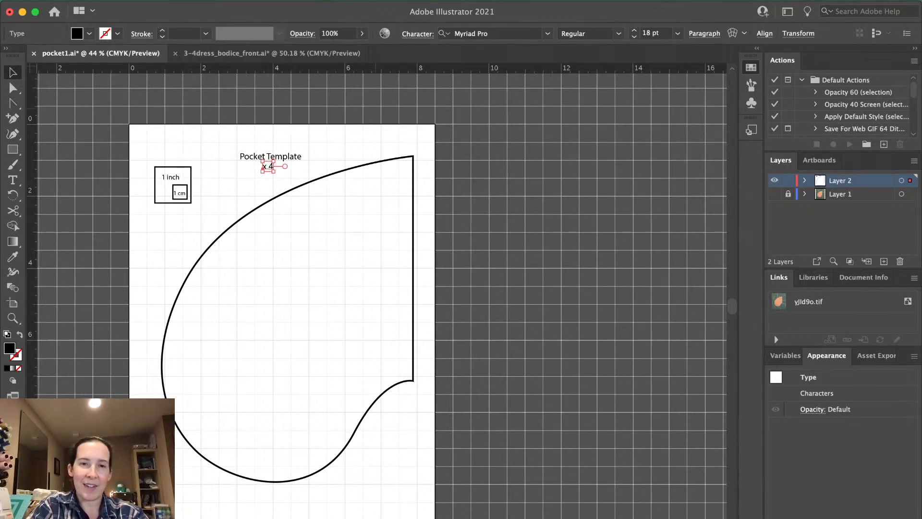
key("Right")
key("Right")
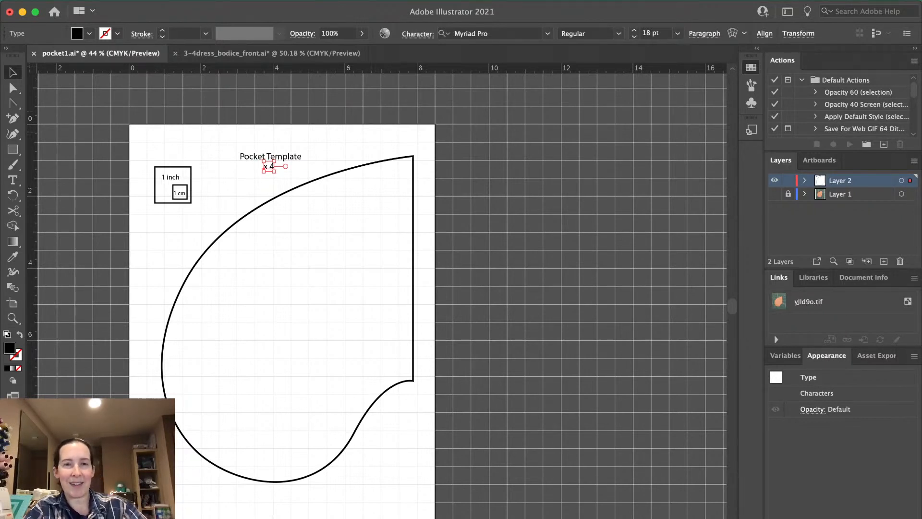
left_click(370, 134)
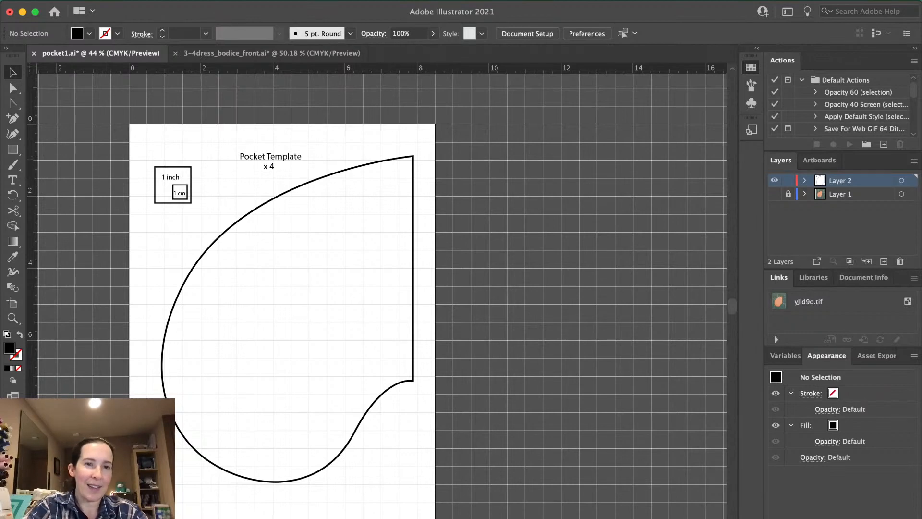
Change the title text to "Hip Side-Seam Pocket", removing the word "Template"
key("t")
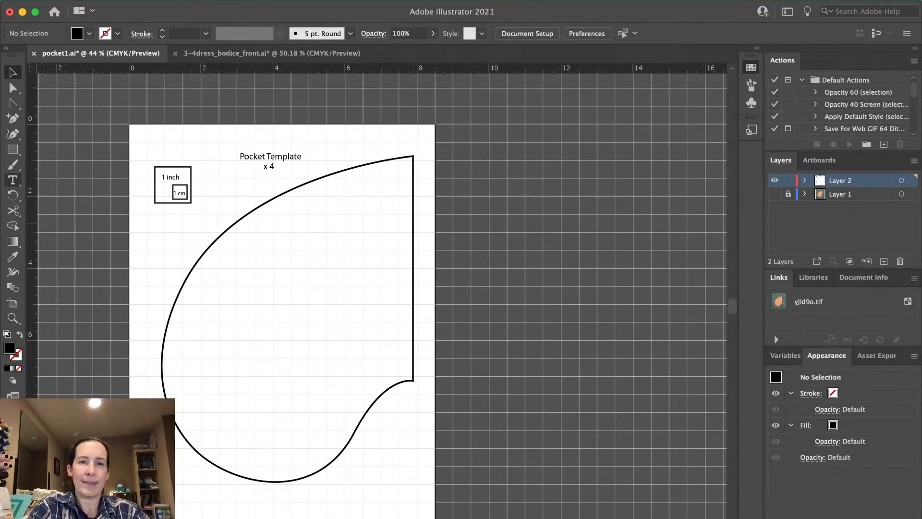
key("t")
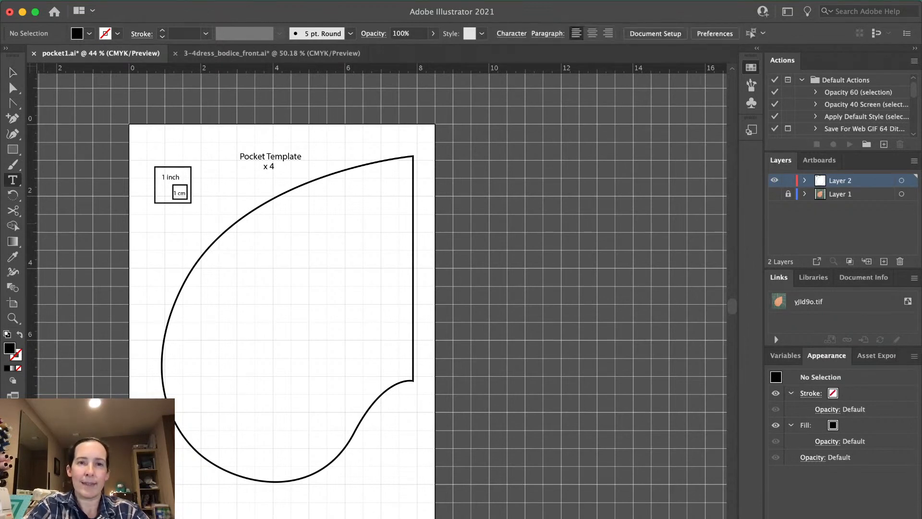
left_click(239, 157)
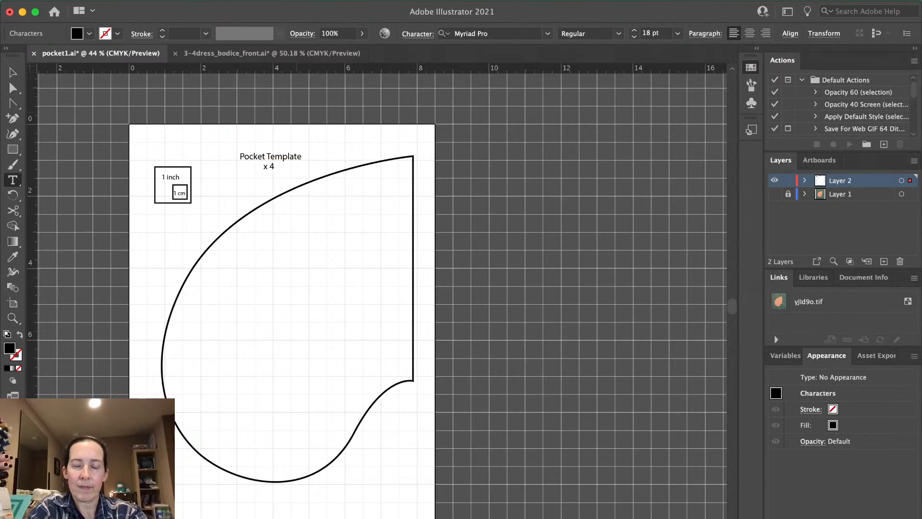
type("Hip ")
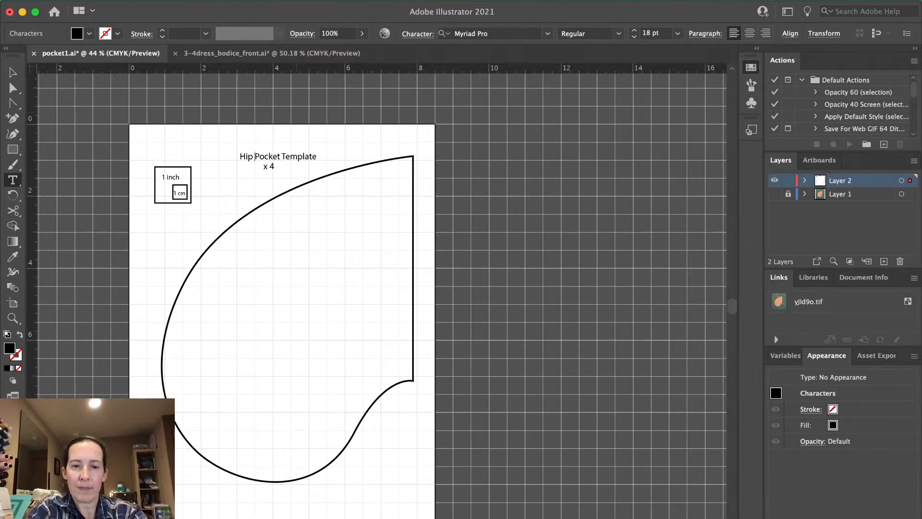
type("Side-Seam")
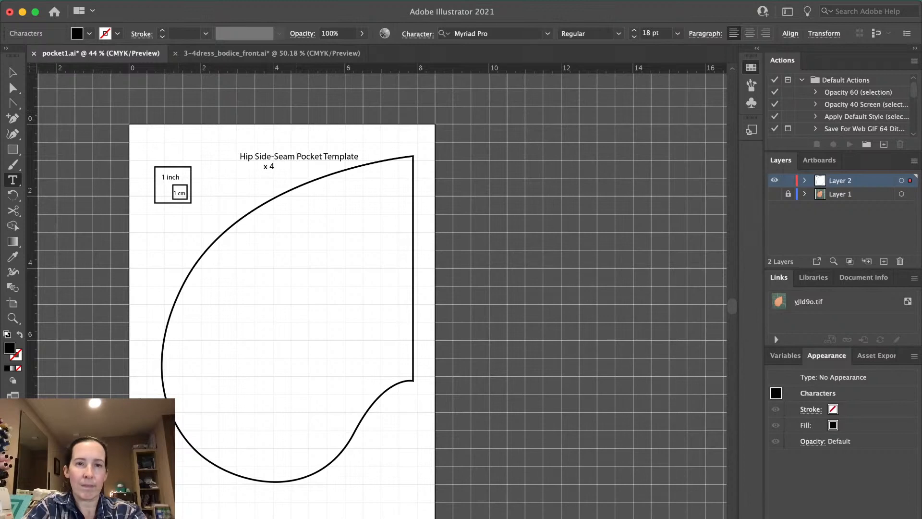
left_click_drag(322, 156, 359, 156)
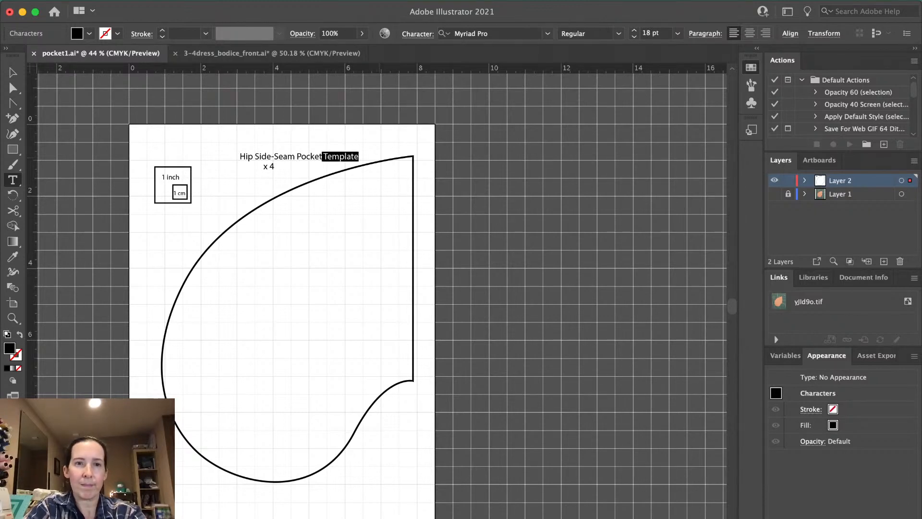
key("BackSpace")
key("Escape")
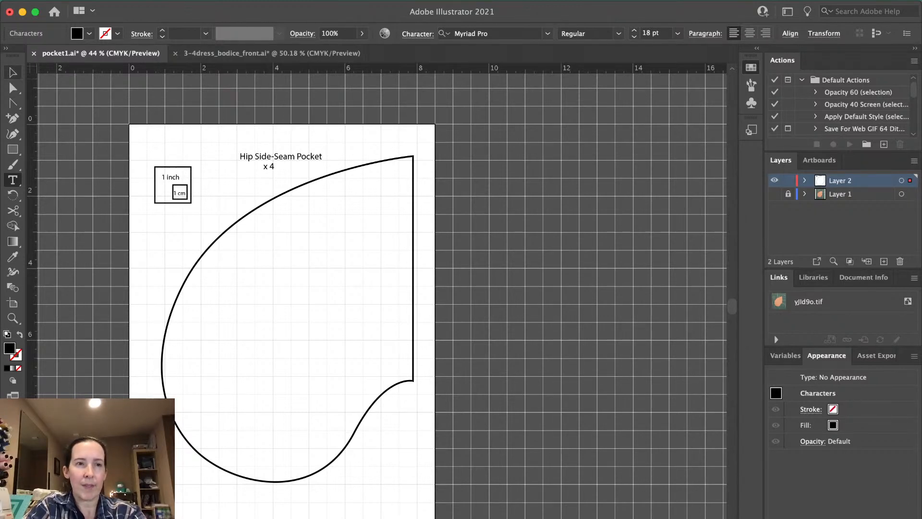
key("Escape")
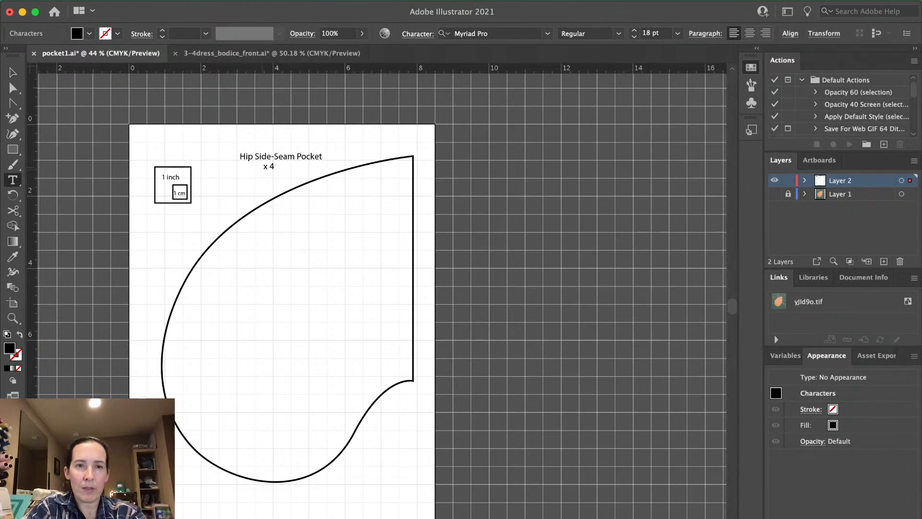
Change the quantity text "x 4" beneath the title to "(cut 4)"
left_click_drag(267, 167, 265, 167)
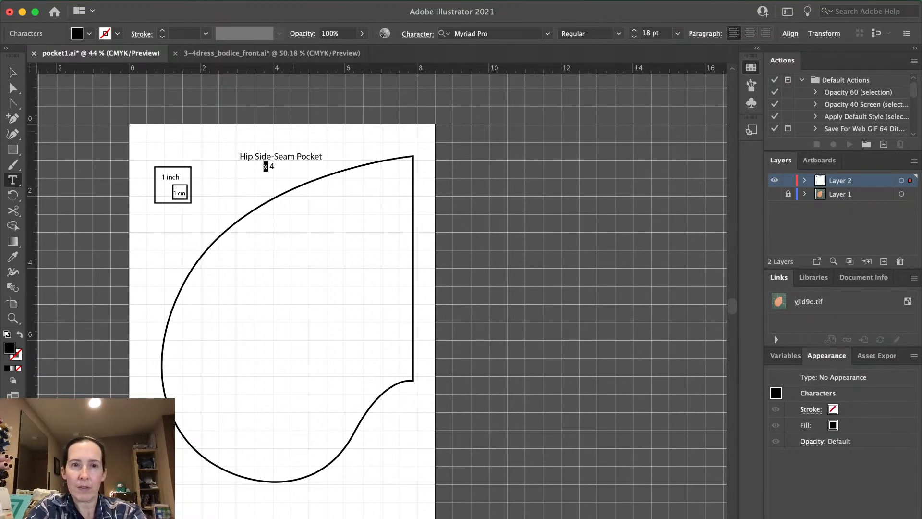
type("cut")
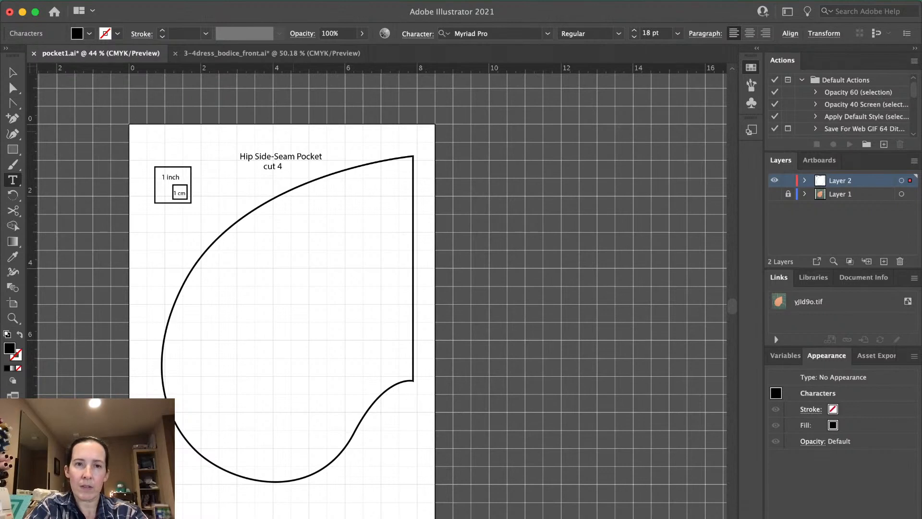
left_click(263, 166)
type("(")
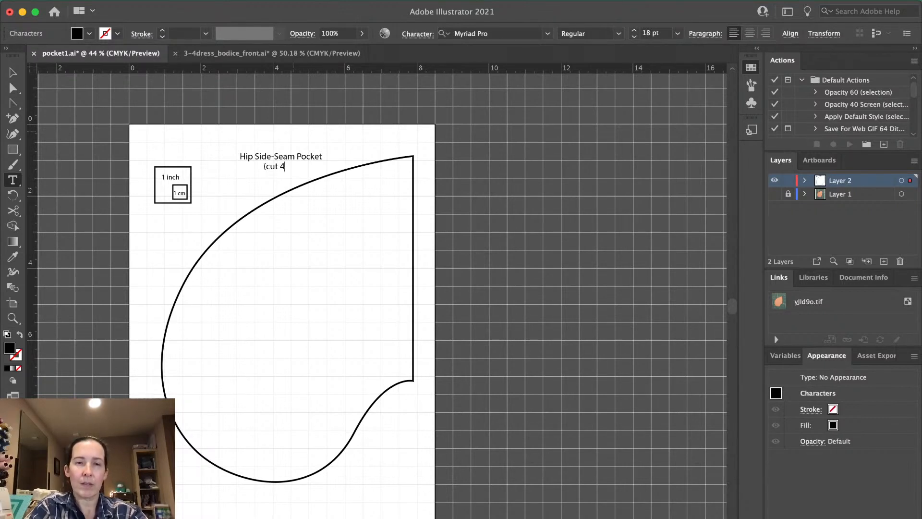
type(")")
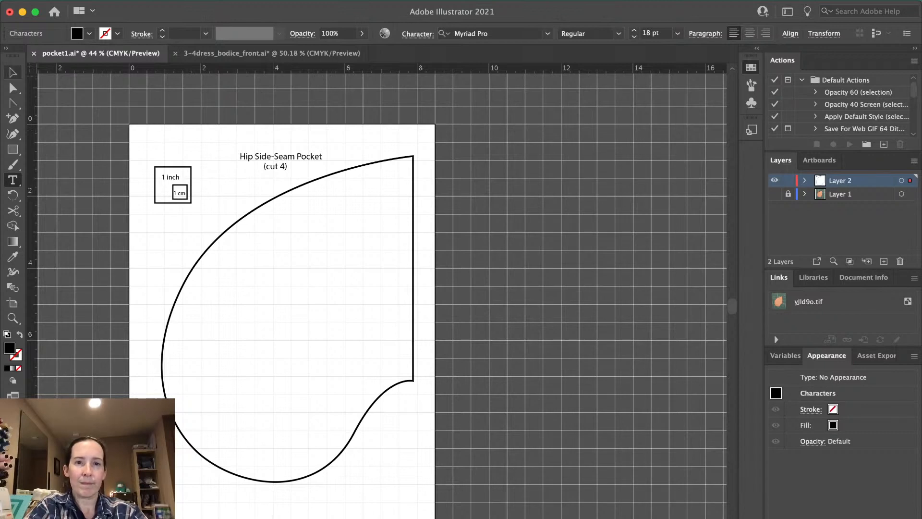
left_click(13, 72)
left_click_drag(279, 153, 269, 192)
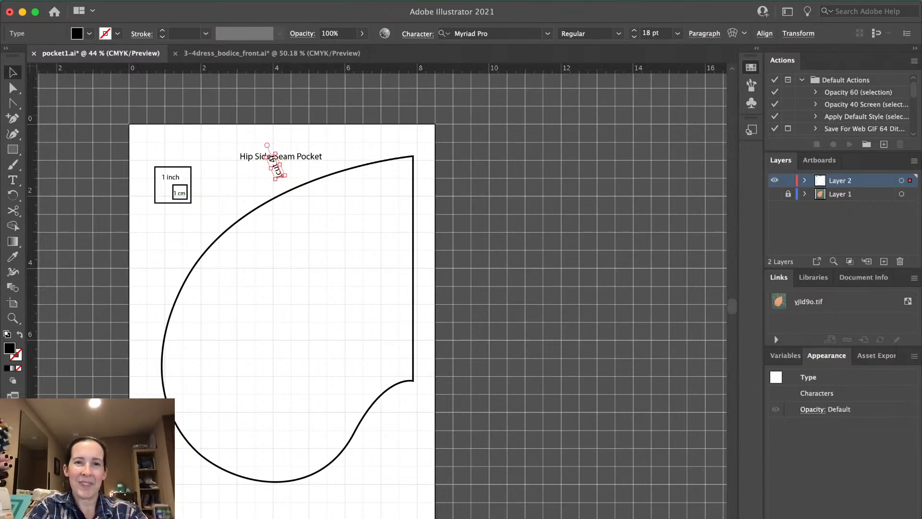
key("super+z")
left_click(234, 191)
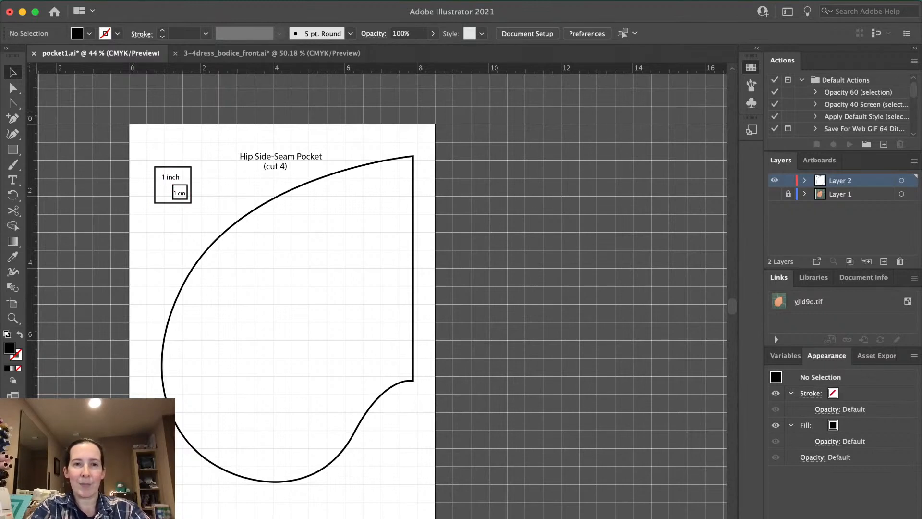
Nudge the pocket outline down and slightly left to give the title and quantity text more room
left_click_drag(157, 249, 460, 357)
key("Down")
key("Down")
key("Down")
key("Down")
key("Down")
key("Down")
key("Down")
key("Down")
key("Down")
key("Down")
key("Down")
key("Down")
key("Down")
key("Down")
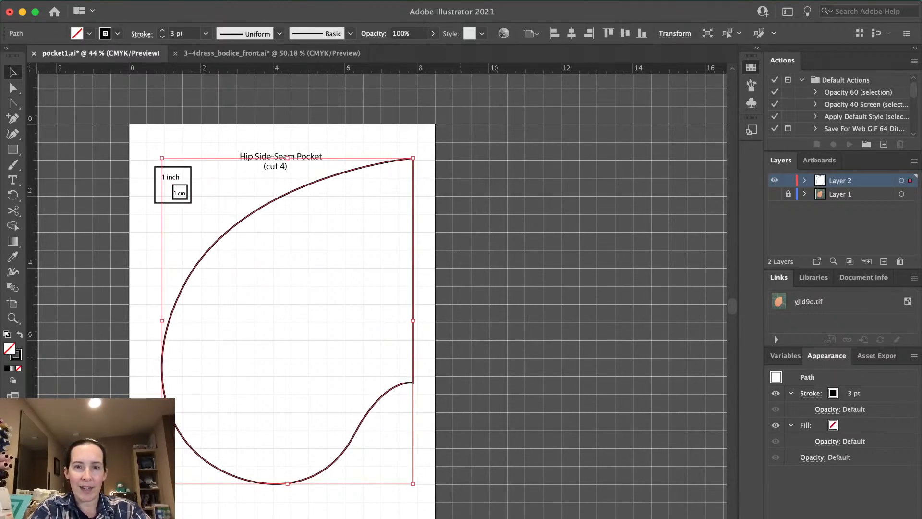
key("Down")
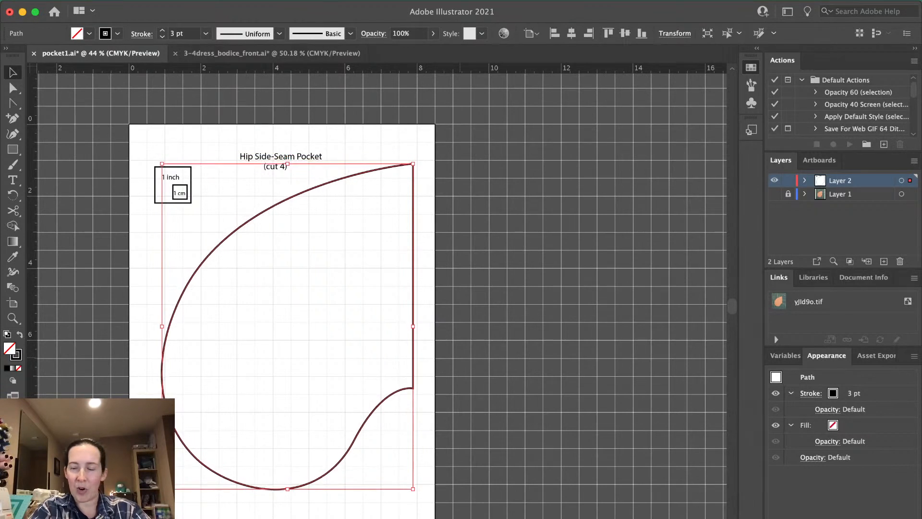
key("Down")
key("Down")
key("Down")
key("Left")
key("Left")
key("Left")
key("Left")
key("Left")
key("Left")
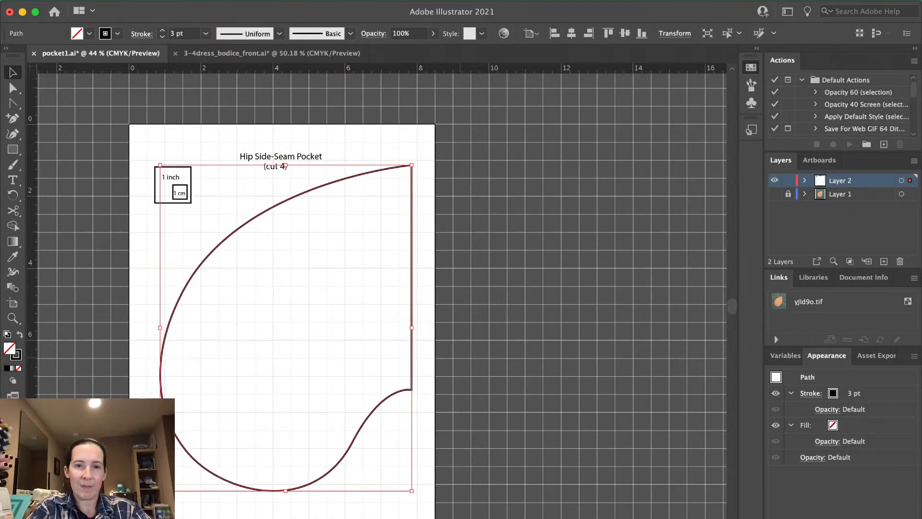
key("Left")
key("Left")
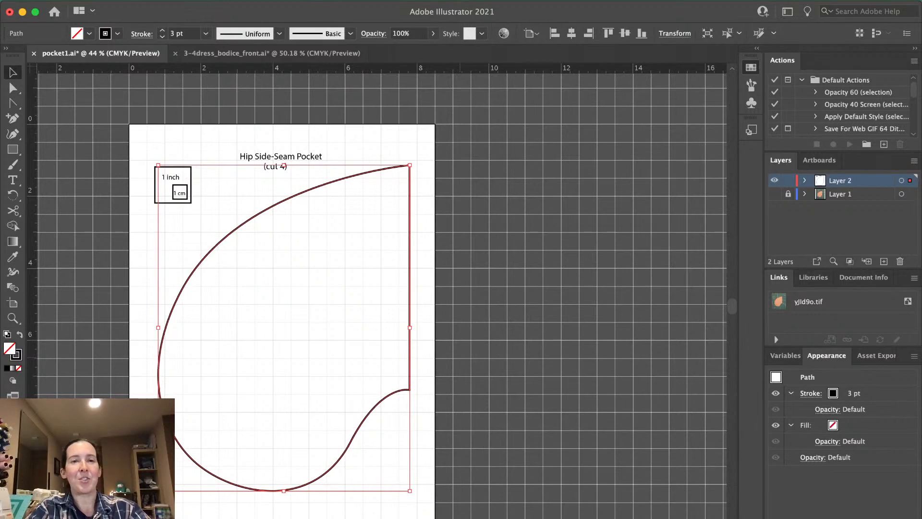
key("super+shift+a")
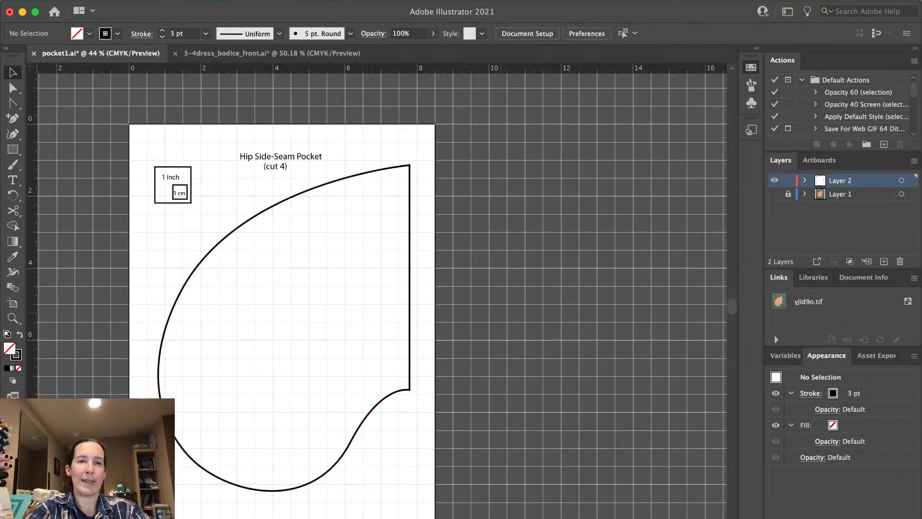
Nudge the test squares and their labels slightly down together, and save the pocket file
left_click_drag(141, 155, 195, 207)
key("Down")
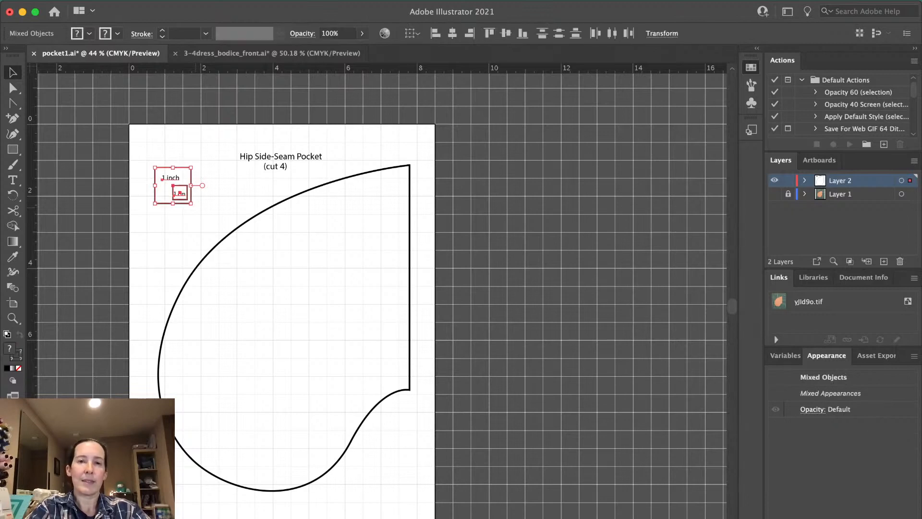
key("super+shift+a")
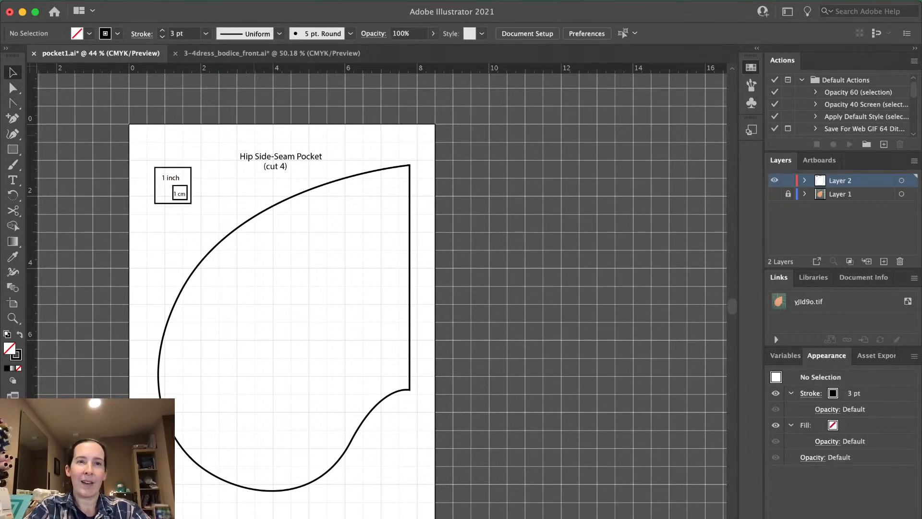
key("super+s")
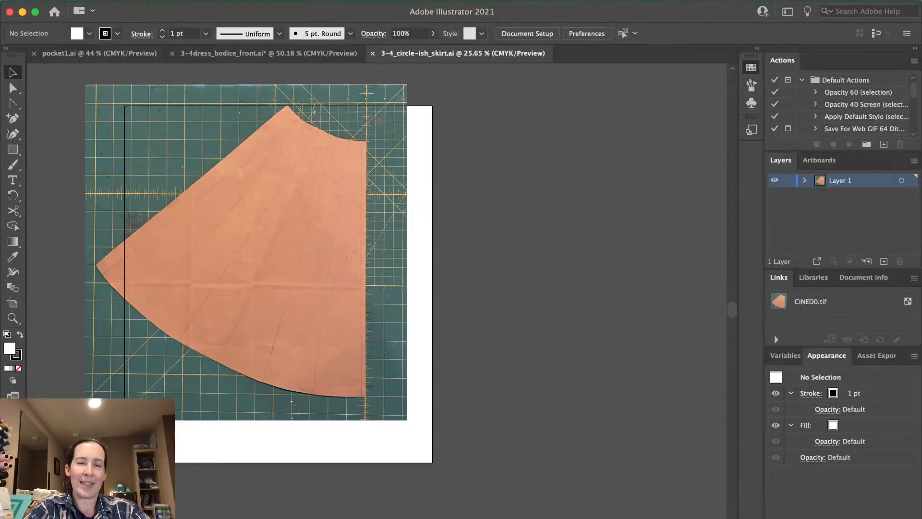
Roughly enlarge the skirt photo in proportion from its upper-left corner and show the document grid and rulers
left_click_drag(275, 239, 251, 225)
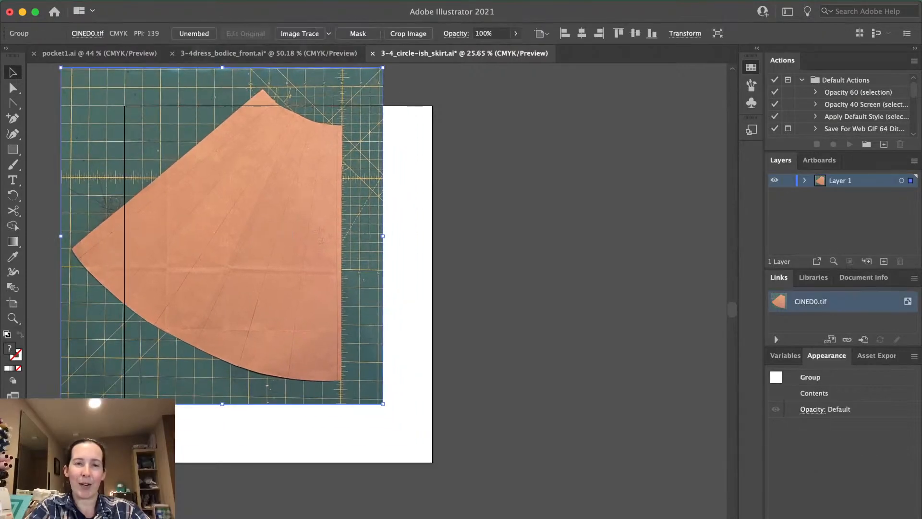
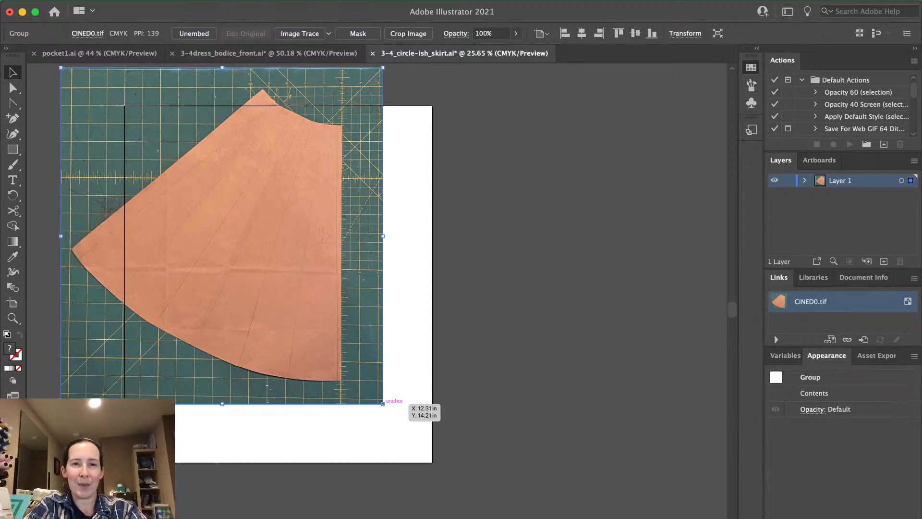
left_click_drag(382, 403, 526, 482)
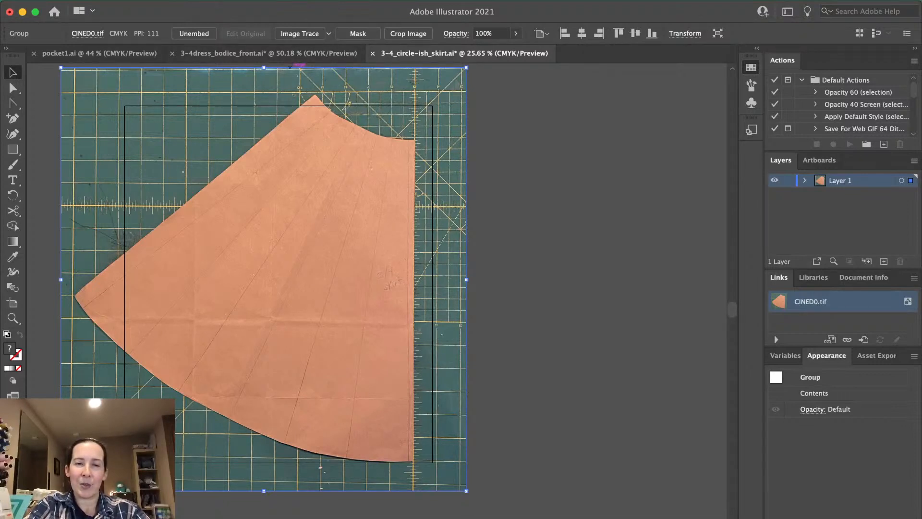
key("super+apostrophe")
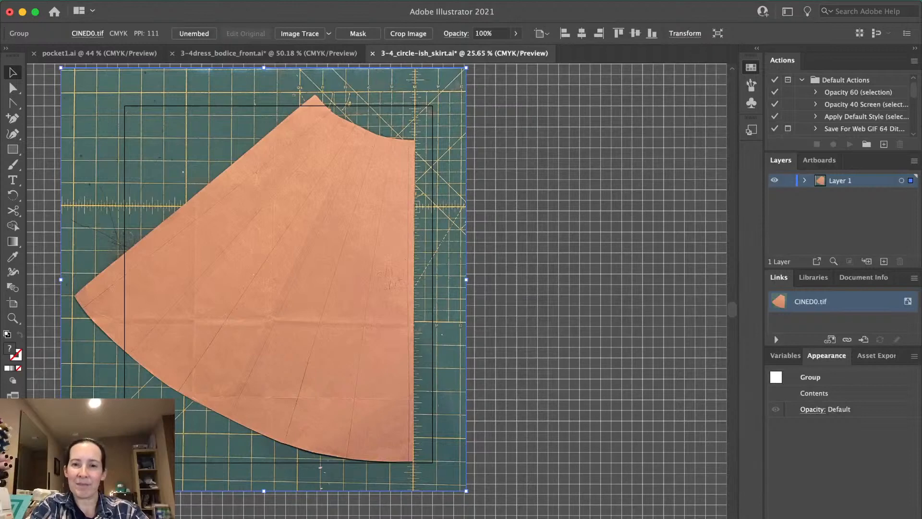
key("super+r")
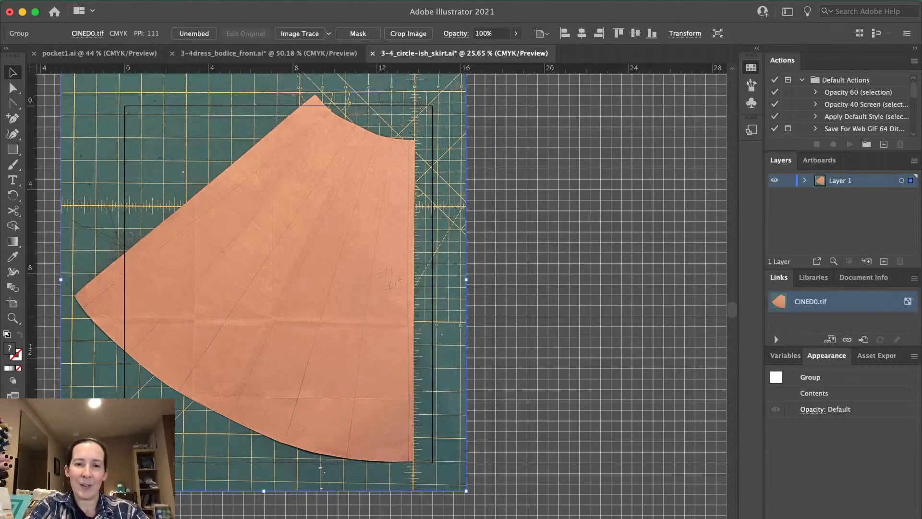
Fine-tune the skirt photo's scale so the cutting mat squares match the grid, and position the skirt piece over the artboard
left_click_drag(466, 490, 490, 448)
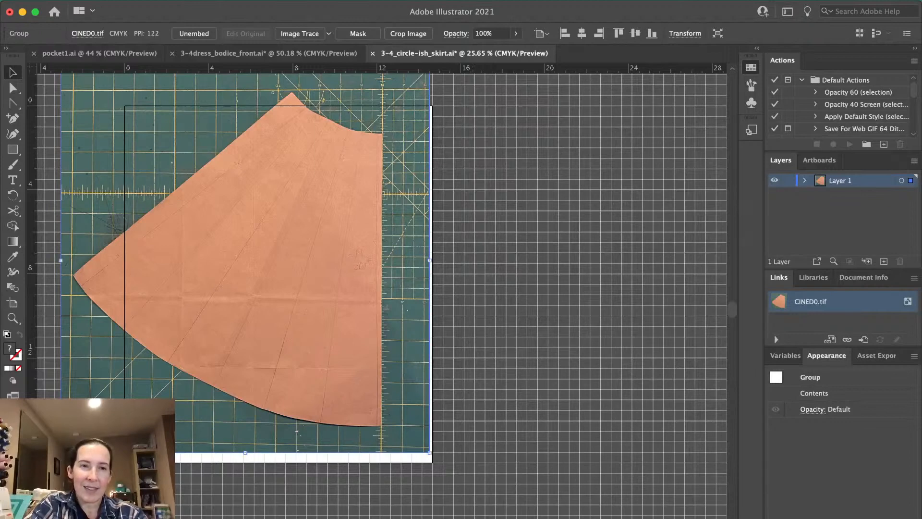
left_click_drag(389, 369, 403, 380)
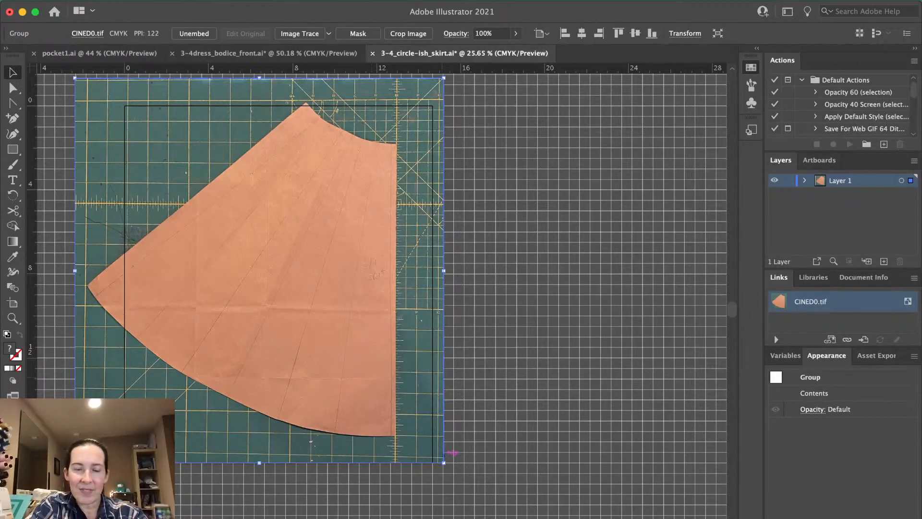
left_click_drag(444, 462, 447, 466)
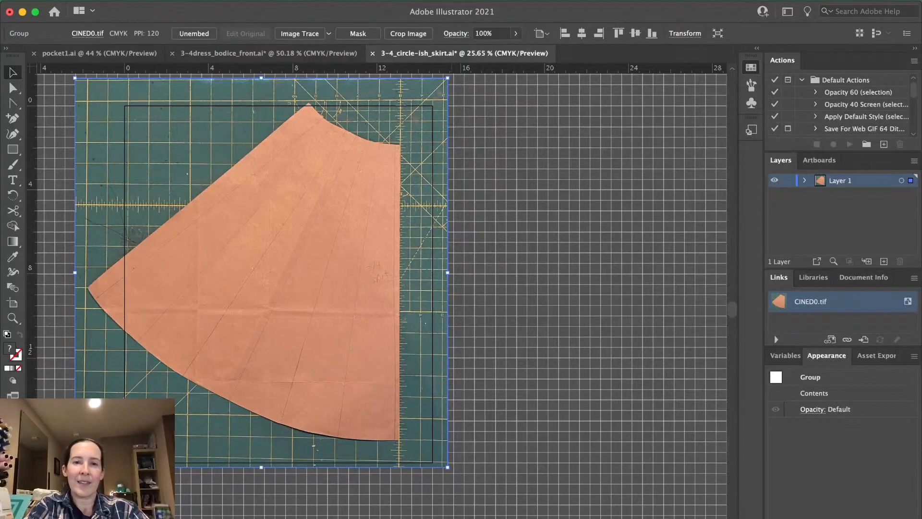
key("super+shift+a")
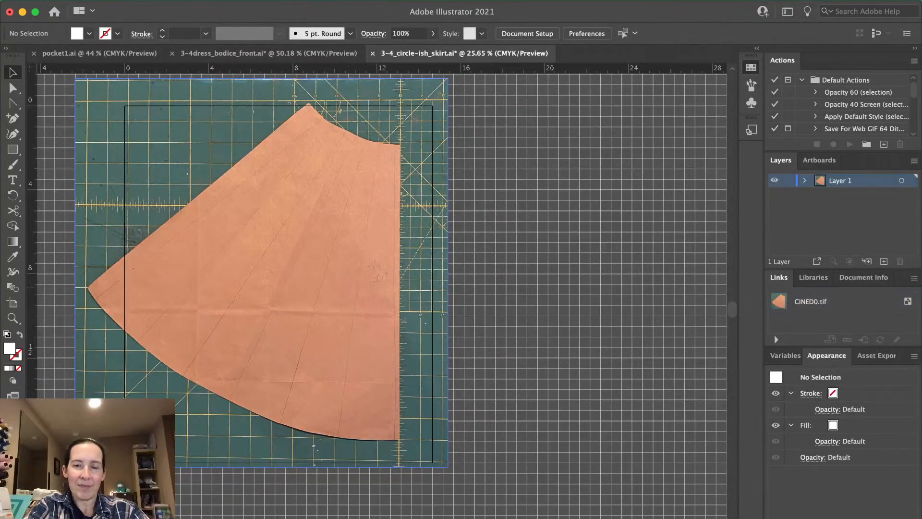
left_click_drag(318, 283, 341, 295)
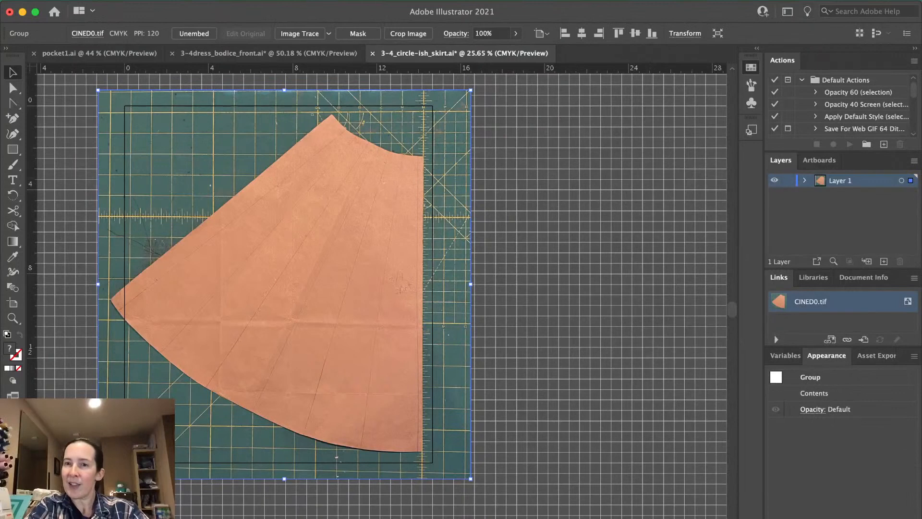
Lock the photo's layer and add a new layer above it for the tracing
left_click(787, 180)
left_click(884, 261)
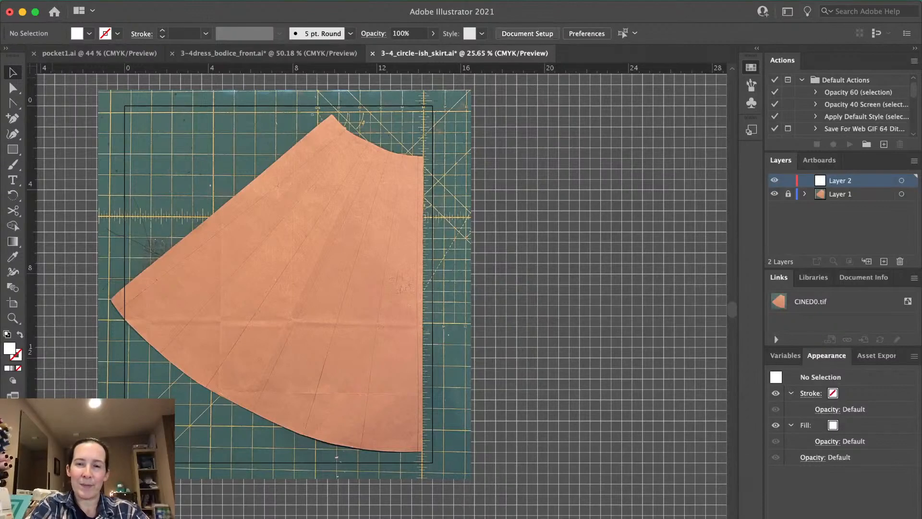
Extend the artboard's left edge past the skirt's side corner, making it about 15.69 in wide
key("shift+o")
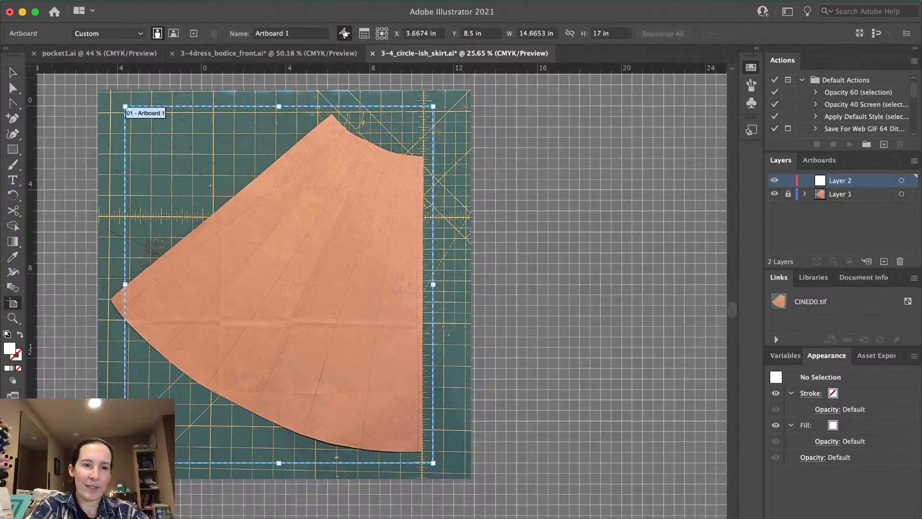
left_click_drag(125, 284, 103, 284)
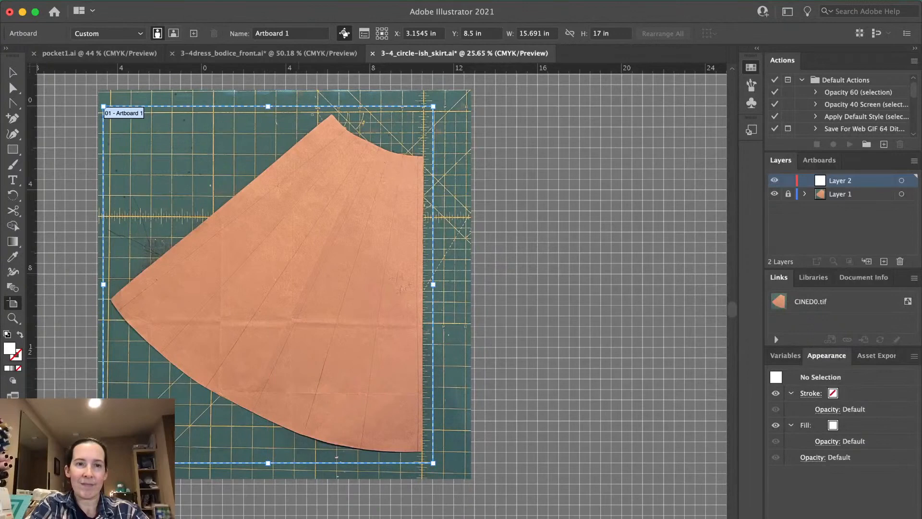
key("v")
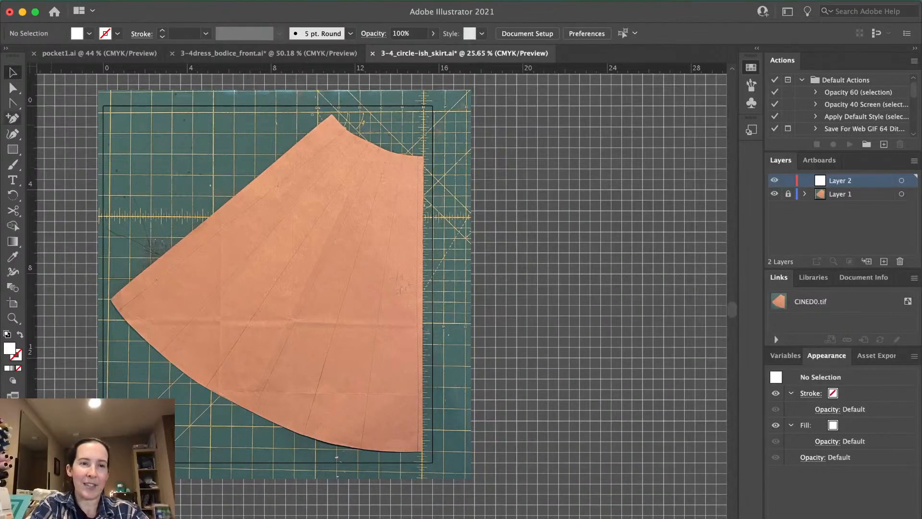
Trace the skirt with the Pen tool as a closed four-cornered path of straight segments through its waist and hem corners
left_click(13, 118)
left_click(13, 103)
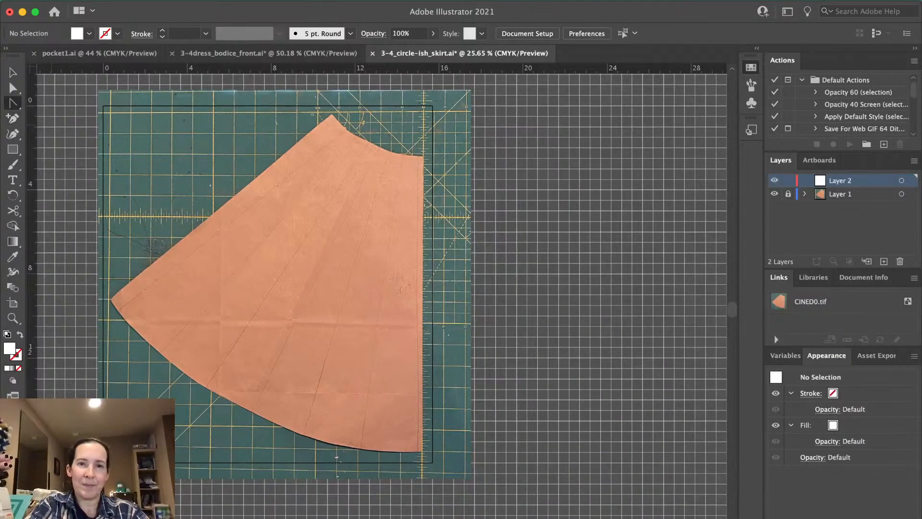
key("p")
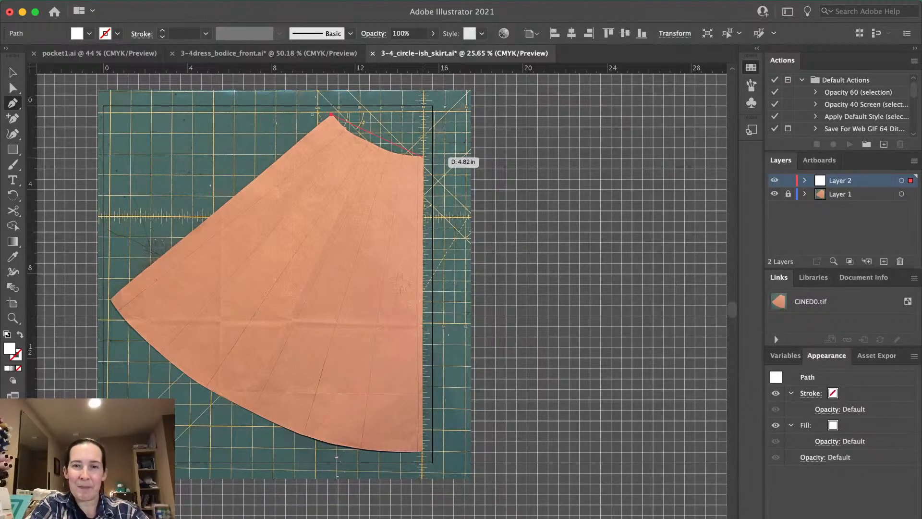
left_click(422, 155)
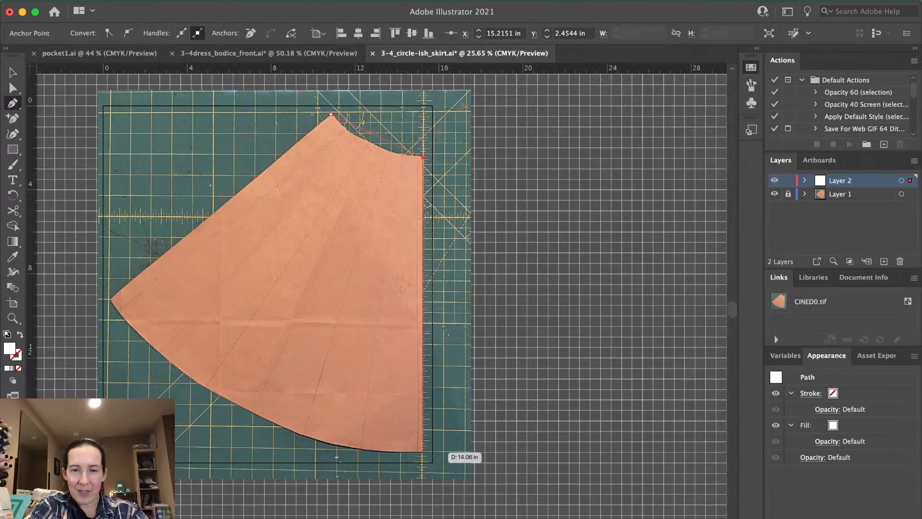
left_click(423, 451)
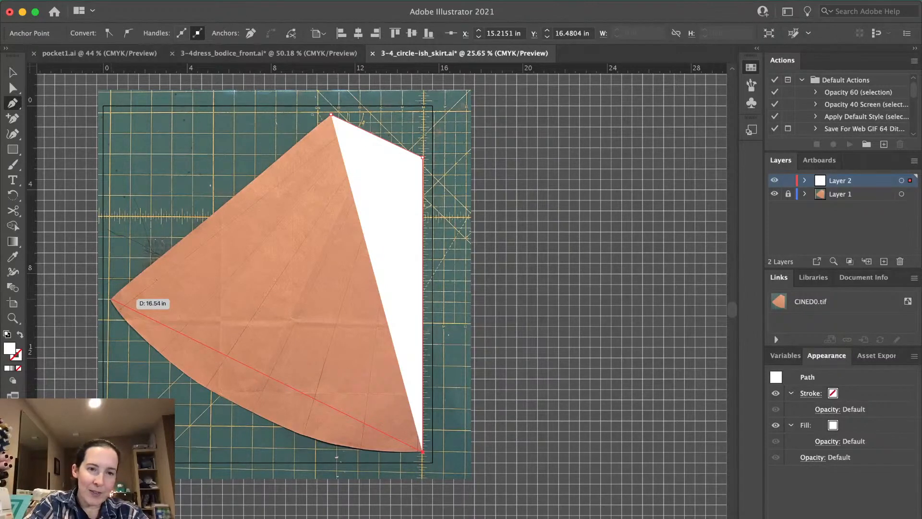
left_click(111, 300)
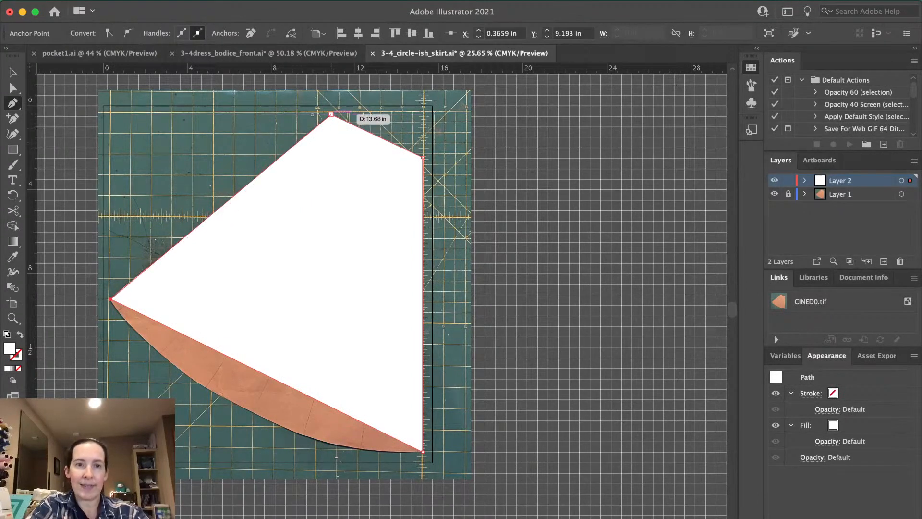
left_click(331, 114)
Give the skirt path no fill and a 3 pt black stroke
key("z")
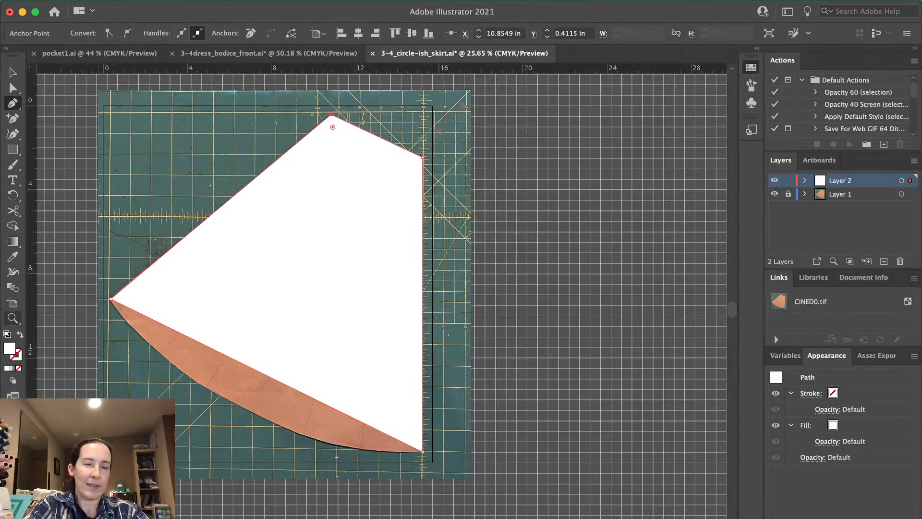
key("shift+x")
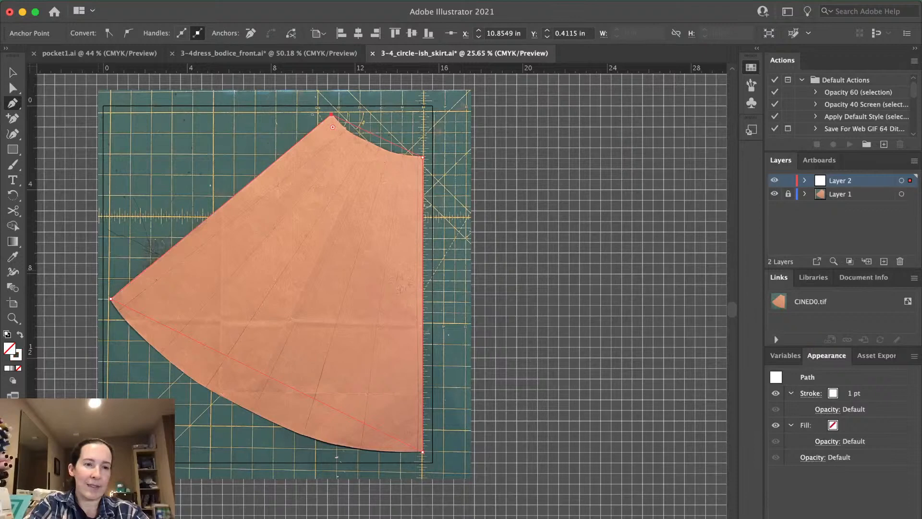
key("d")
key("slash")
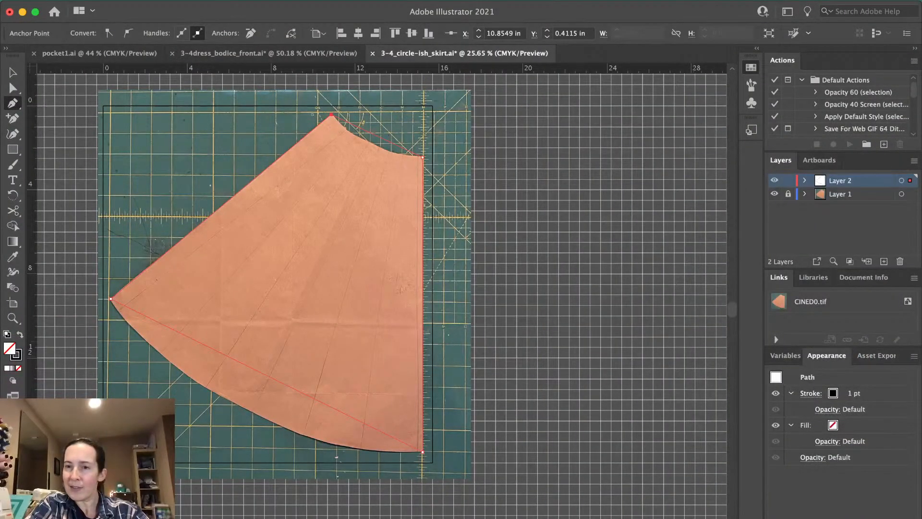
left_click(855, 393)
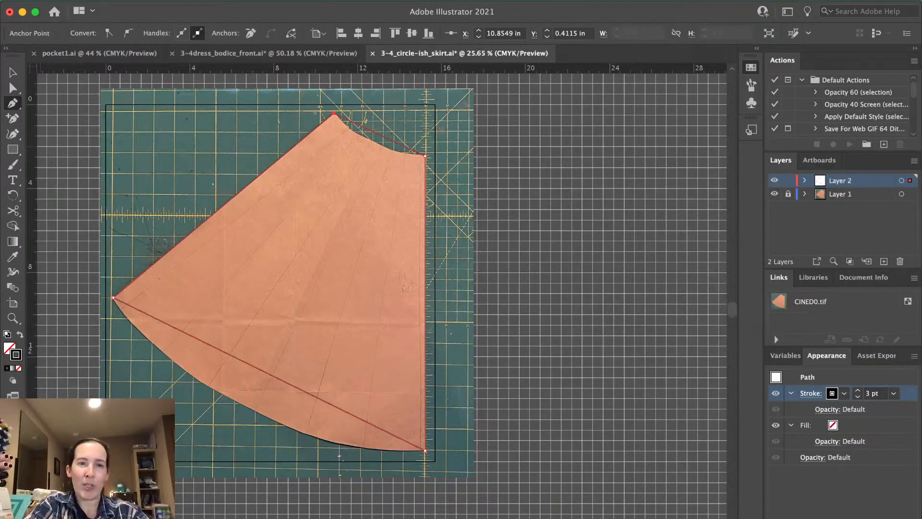
Curve the waist edge to match the photo using the Anchor Point tool at both waist corners, keeping the side edges straight
key("shift+c")
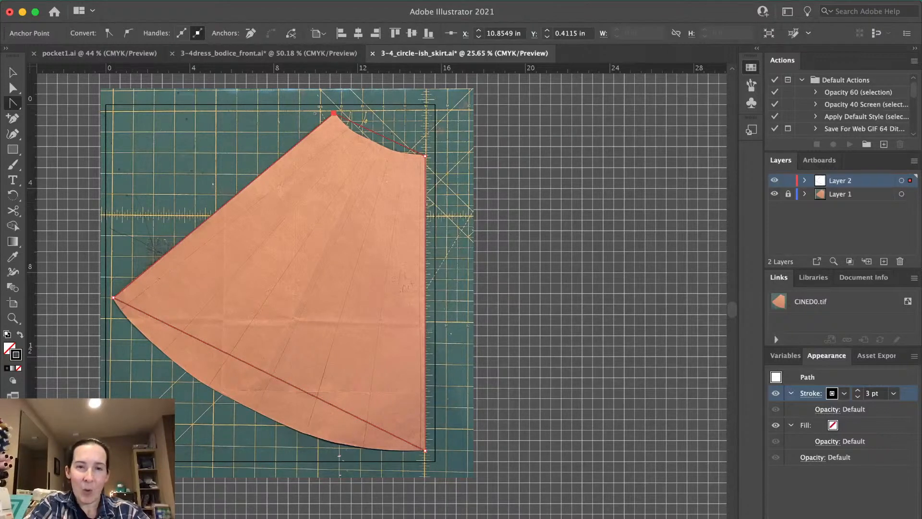
left_click_drag(333, 114, 354, 135)
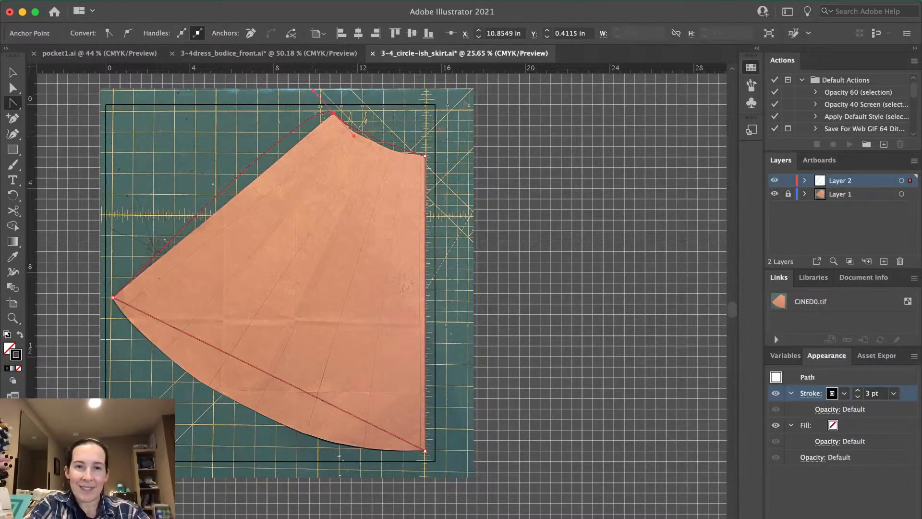
left_click_drag(313, 90, 334, 114)
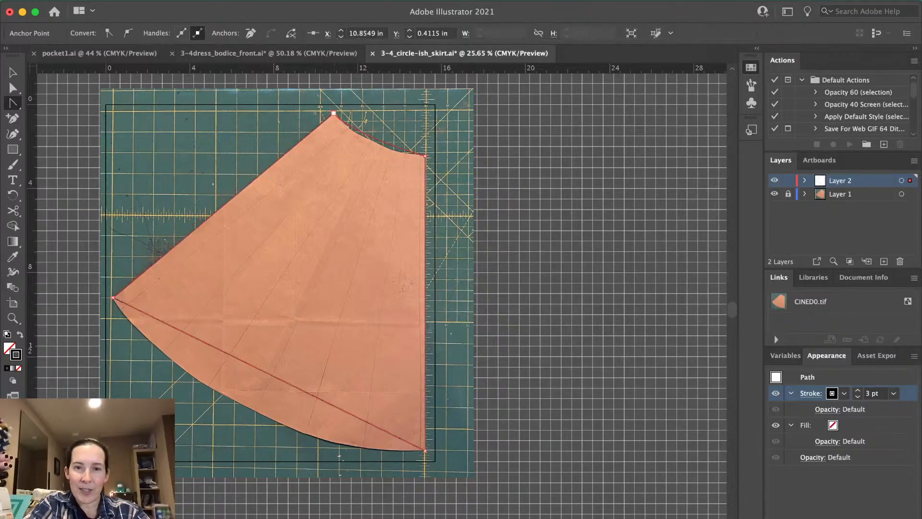
mouse_move(425, 156)
left_mouse_down()
mouse_move(450, 154)
mouse_move(425, 156)
left_mouse_up()
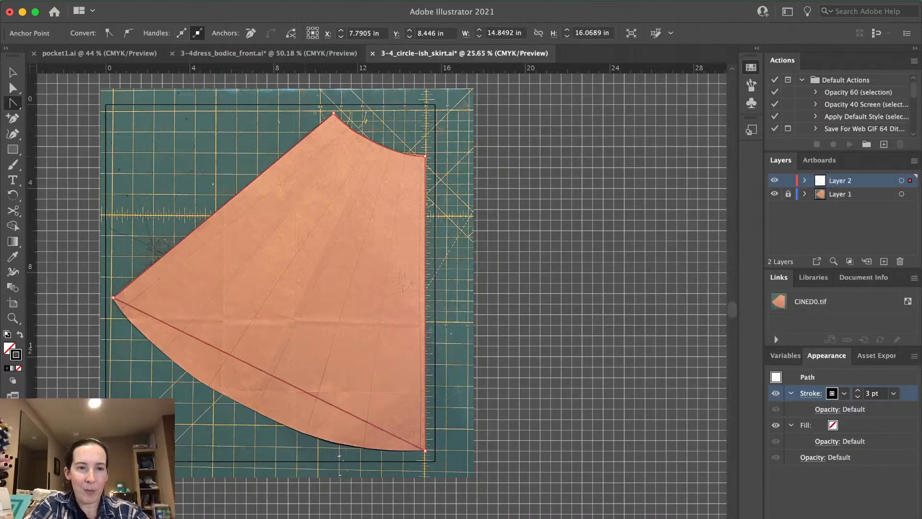
Pull curve handles from both hem corners to round the hem edge, keeping the center and side edges straight
mouse_move(115, 298)
left_mouse_down()
mouse_move(105, 254)
mouse_move(113, 297)
left_mouse_up()
left_click_drag(425, 450, 375, 461)
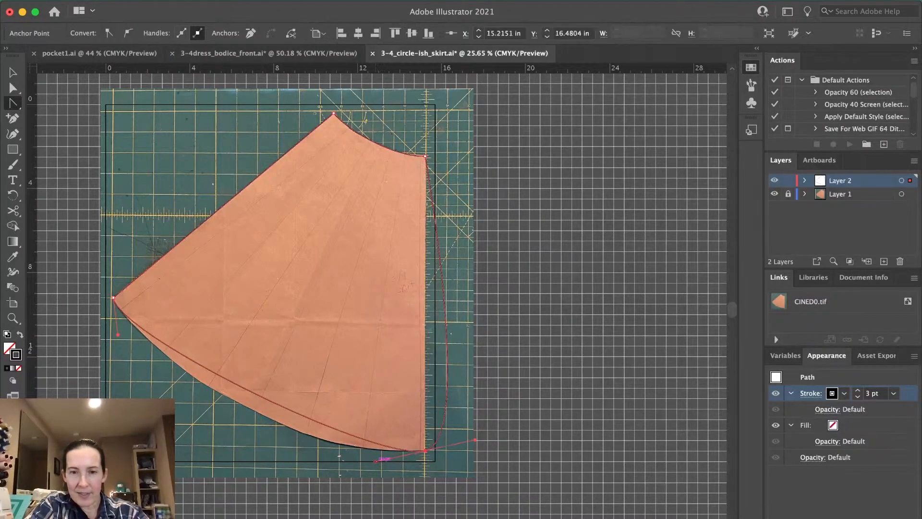
left_click_drag(475, 440, 425, 451)
Adjust the direction handles at both hem corners with the Direct Selection tool until the hem curve follows the paper edge
key("a")
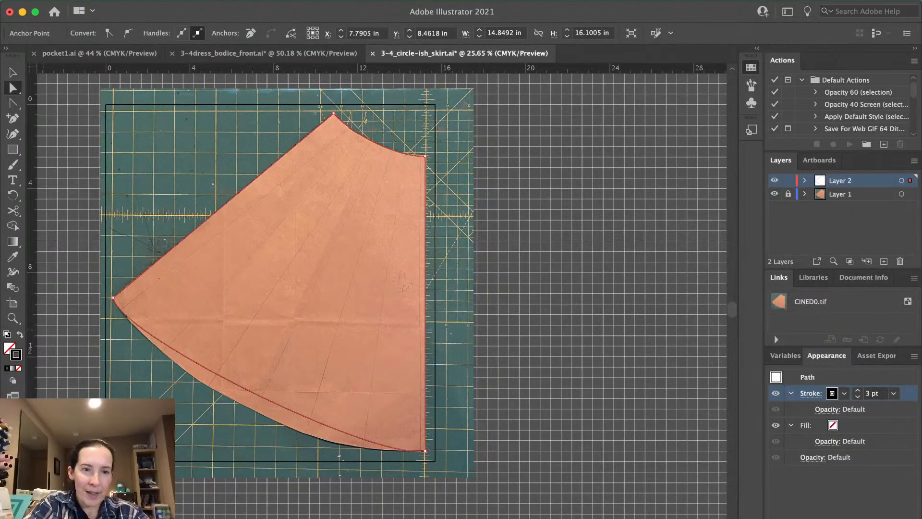
left_click(114, 298)
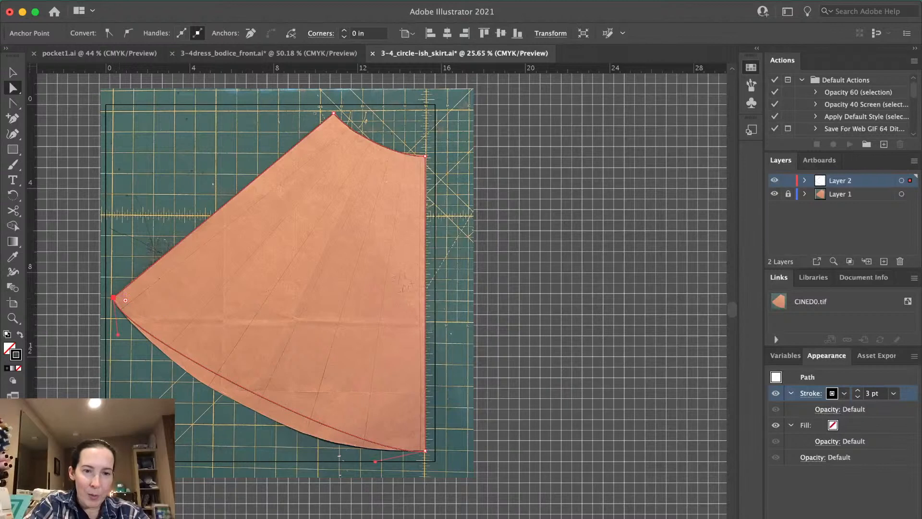
left_click_drag(118, 333, 179, 403)
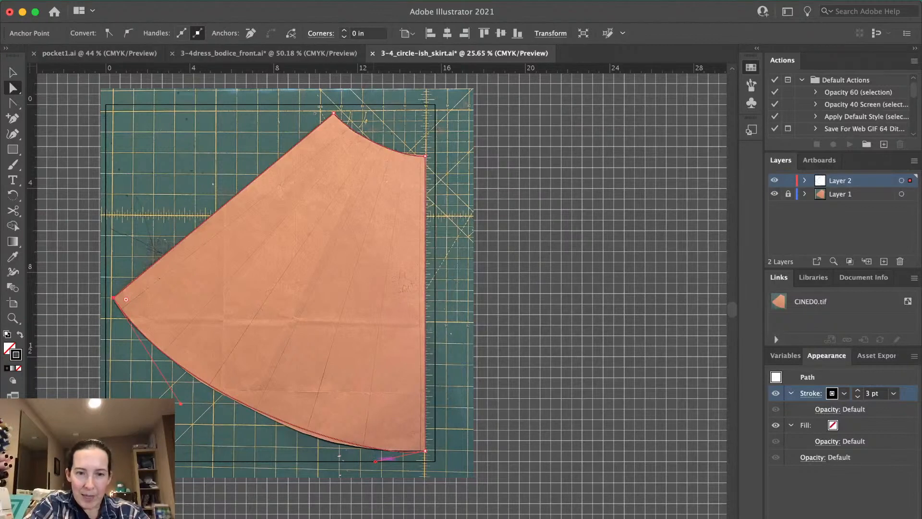
left_click_drag(376, 461, 314, 451)
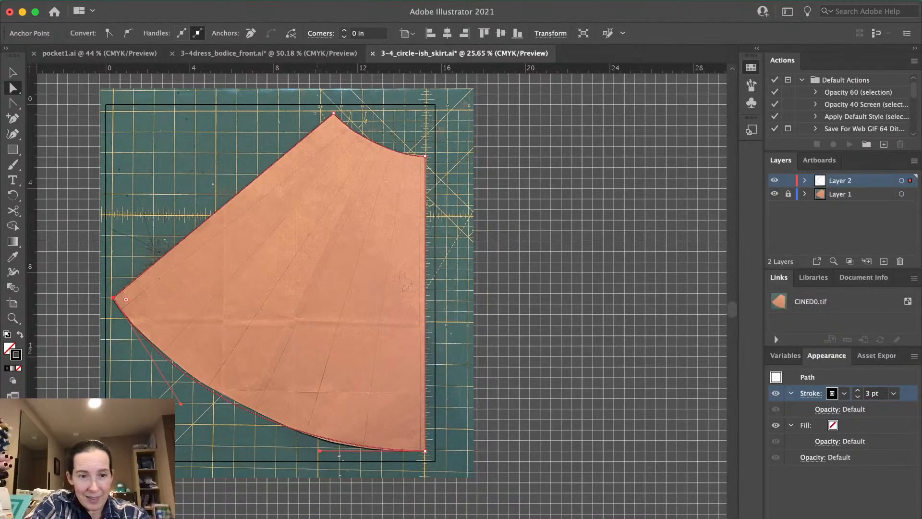
left_click_drag(181, 404, 176, 389)
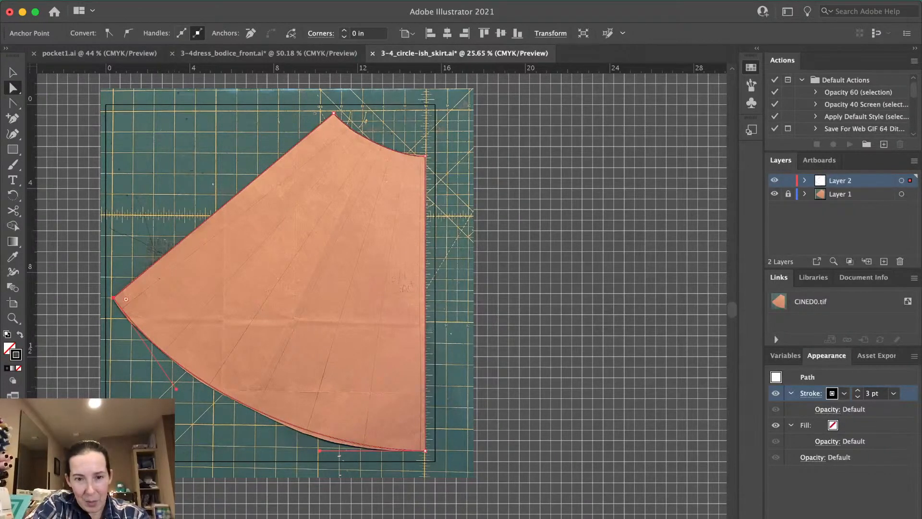
left_click_drag(320, 450, 298, 450)
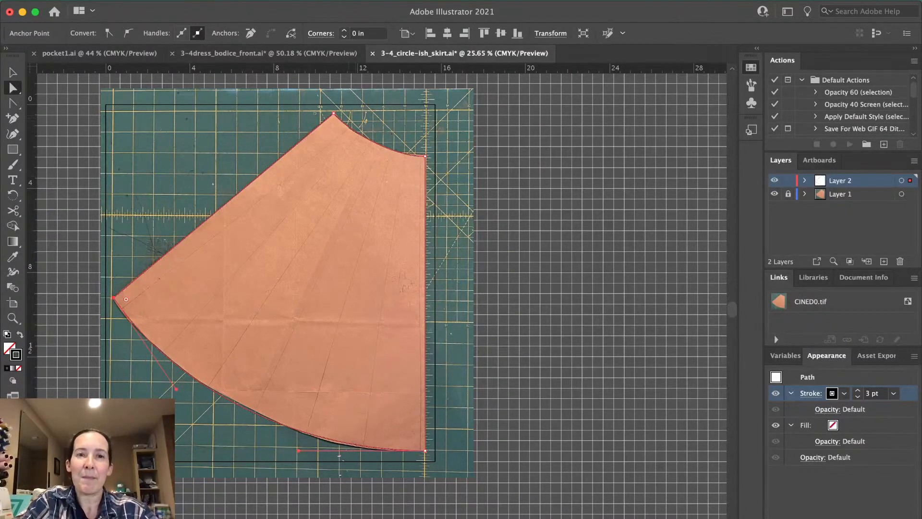
Adjust the direction handles at both waist corners so the waist curve follows the paper edge
left_click(337, 110)
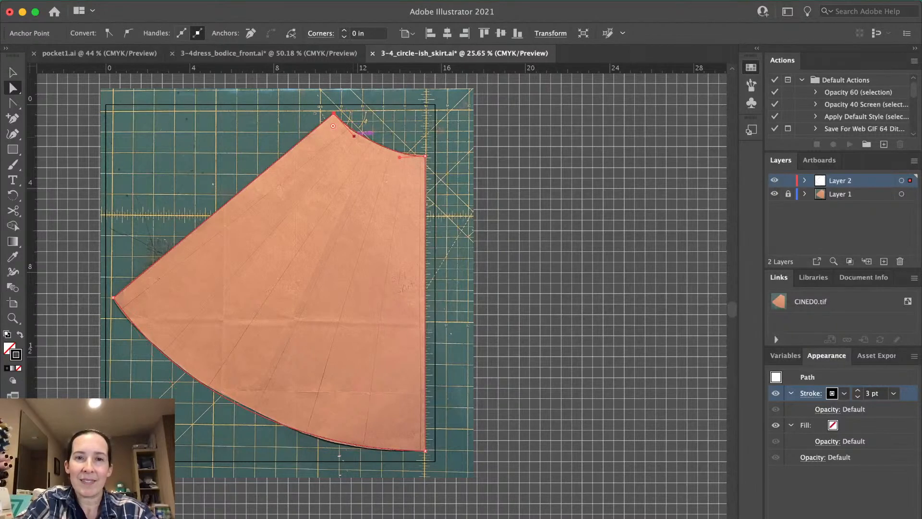
left_click_drag(354, 136, 355, 141)
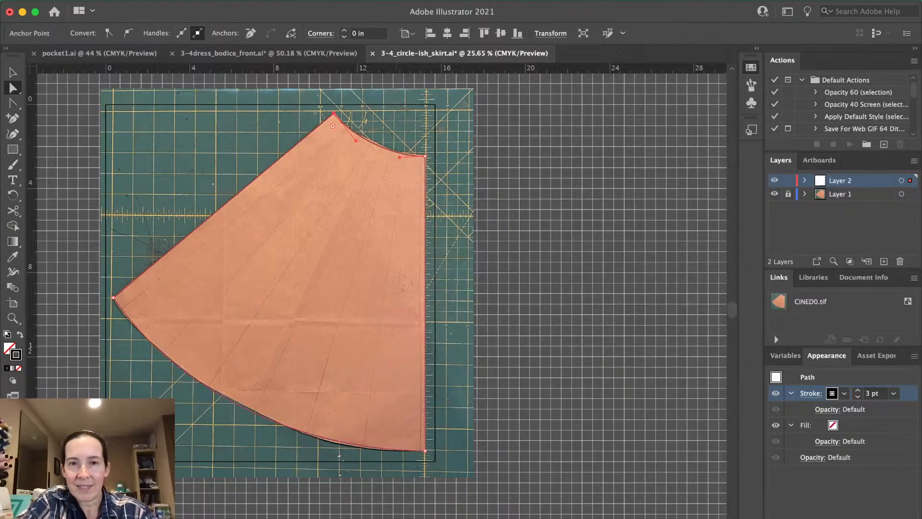
left_click_drag(400, 157, 391, 156)
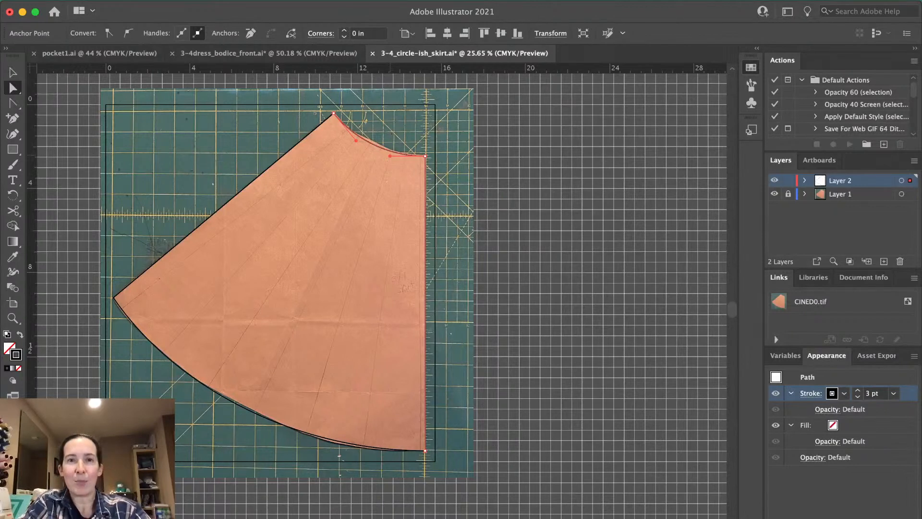
left_click(334, 114)
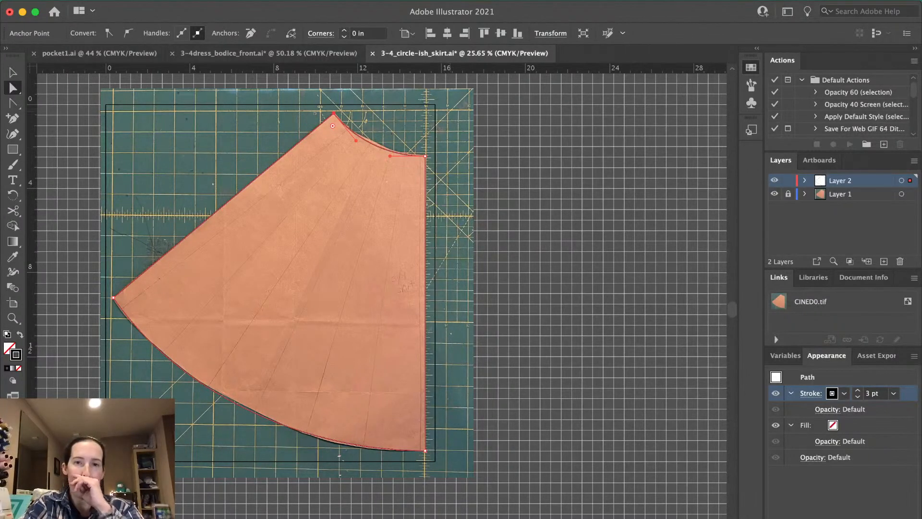
key("super+shift+a")
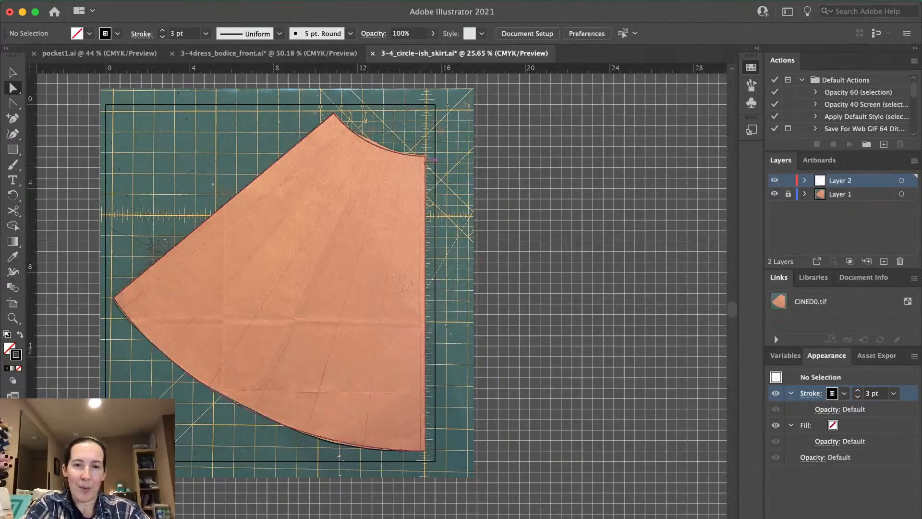
Cut the skirt path with the Scissors tool at the waist and hem ends of the straight vertical edge
key("c")
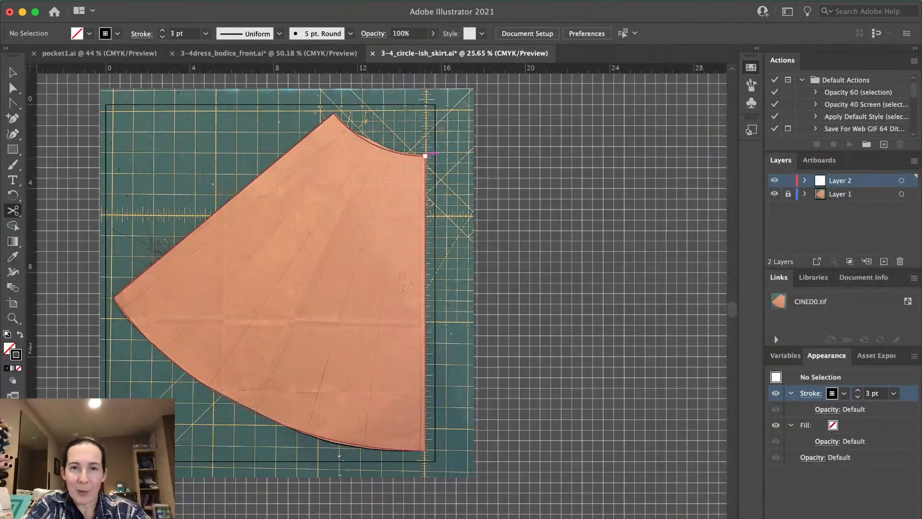
scroll(426, 156, "up", 5)
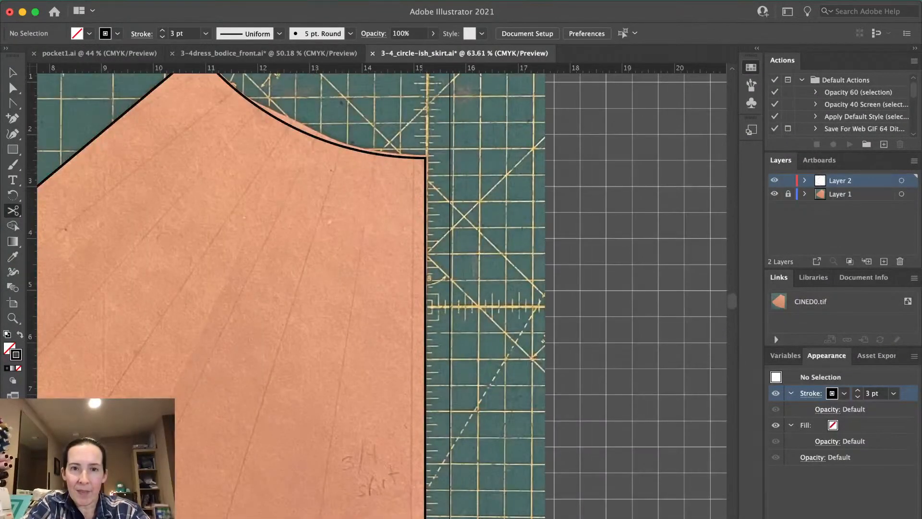
left_click(426, 156)
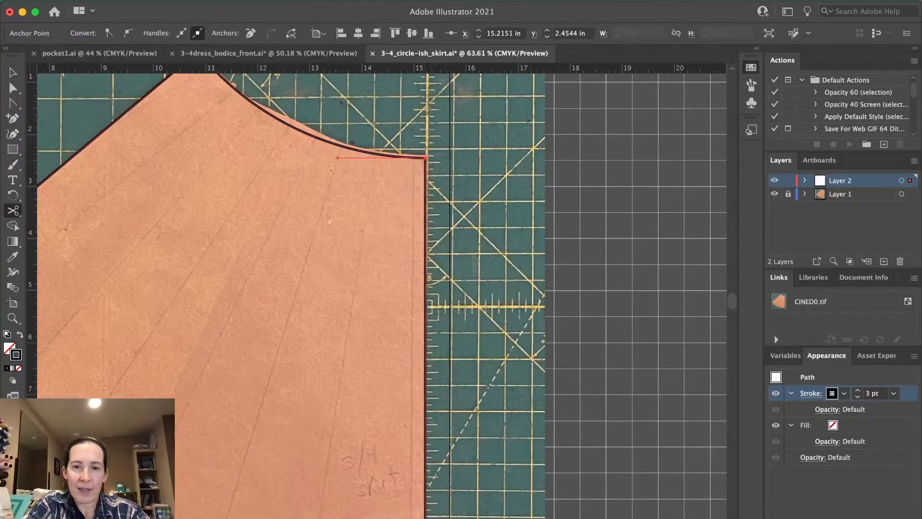
scroll(426, 156, "down", 5)
scroll(384, 288, "down", 5)
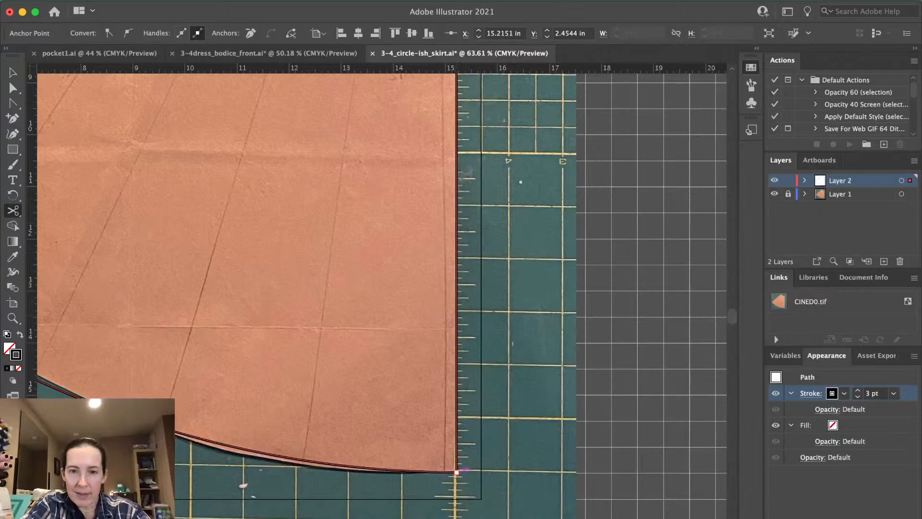
left_click(456, 472)
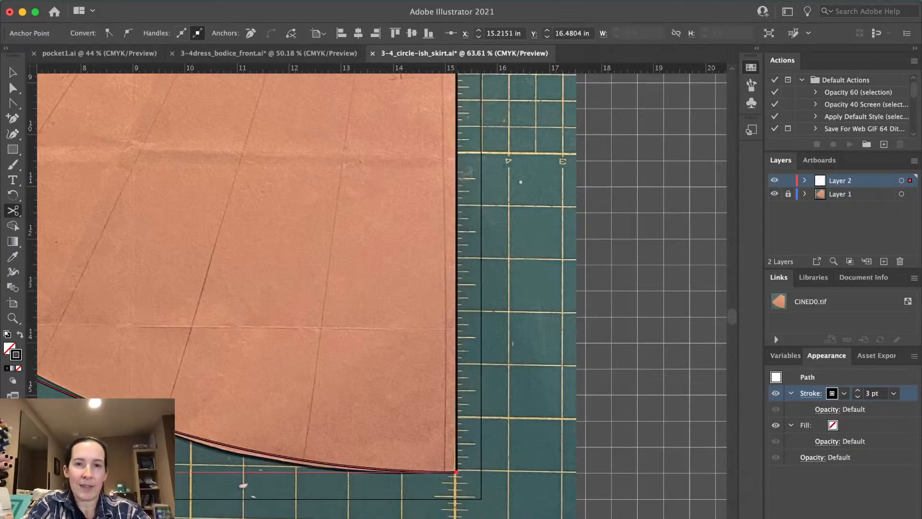
Give the separated straight vertical edge a dashed 3 pt stroke to mark the fold
key("v")
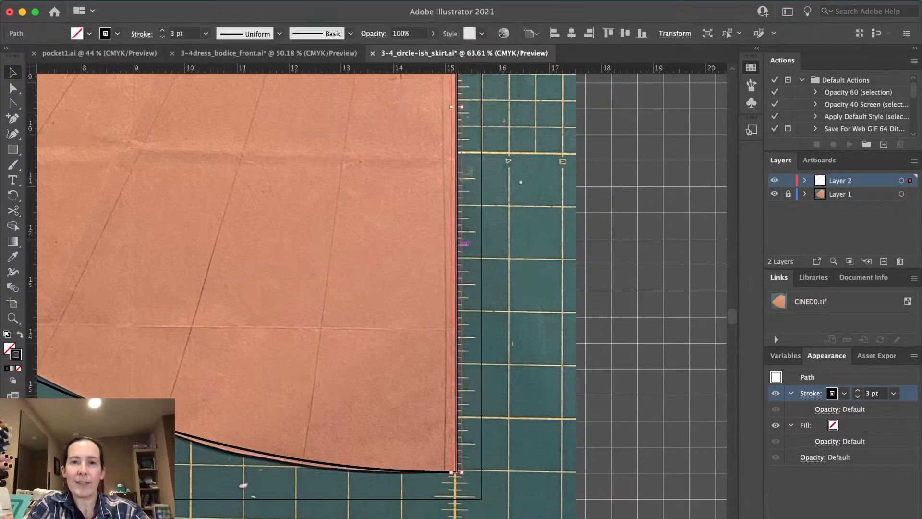
scroll(379, 288, "up", 10)
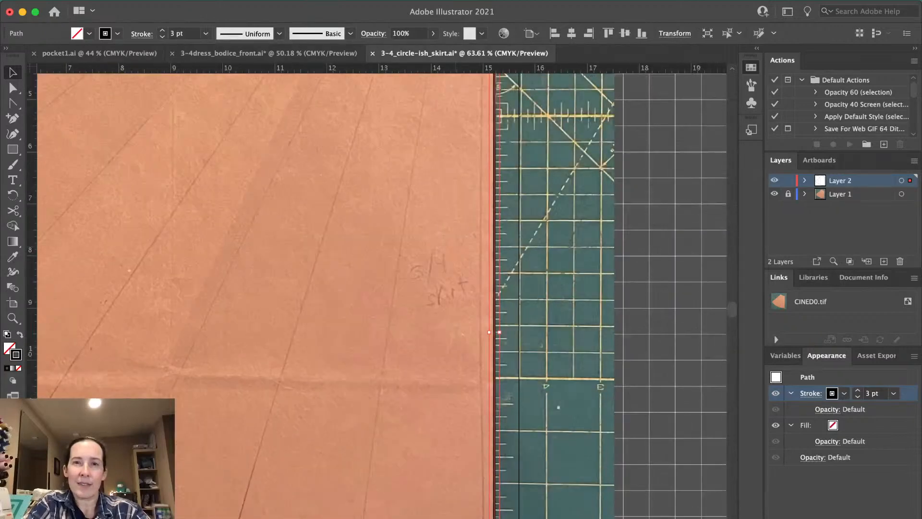
scroll(379, 288, "up", 3)
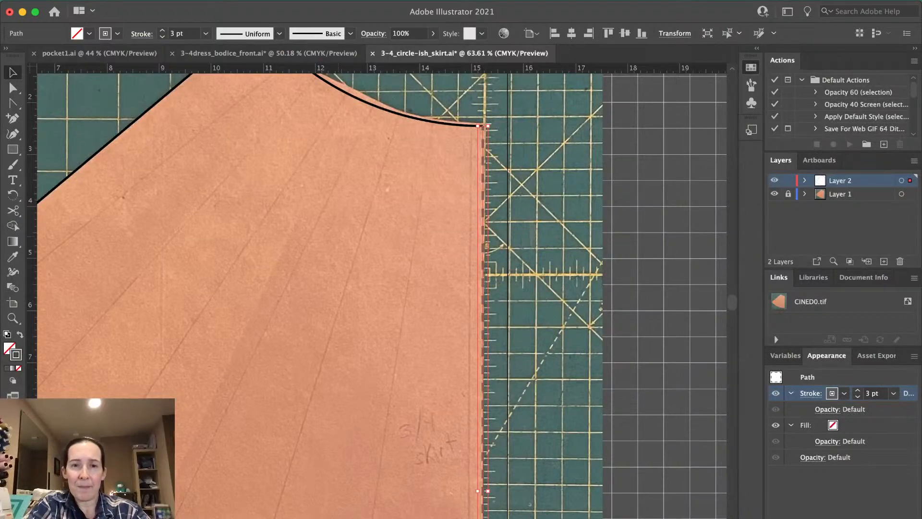
scroll(338, 236, "down", 5)
scroll(338, 236, "up", 2)
key("super+shift+a")
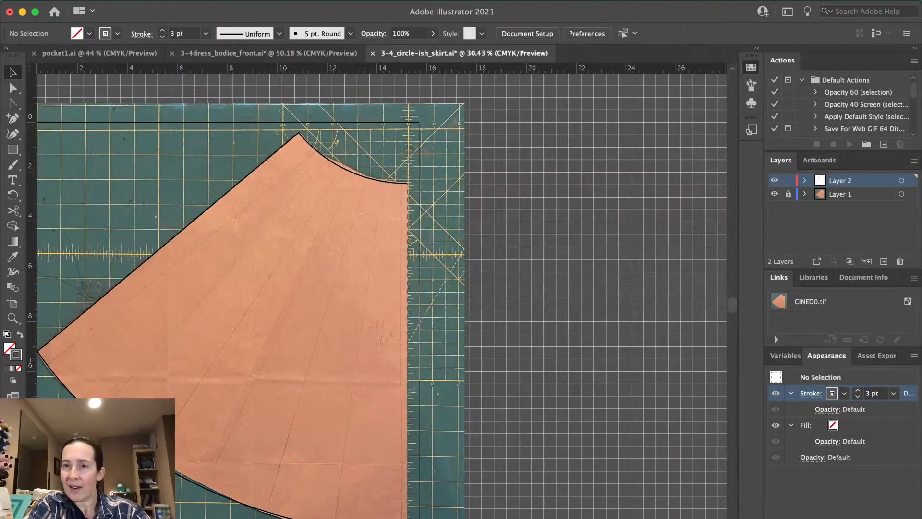
Hide the photo on Layer 1 and add the text label "fold line" inside the skirt outline
left_click(775, 194)
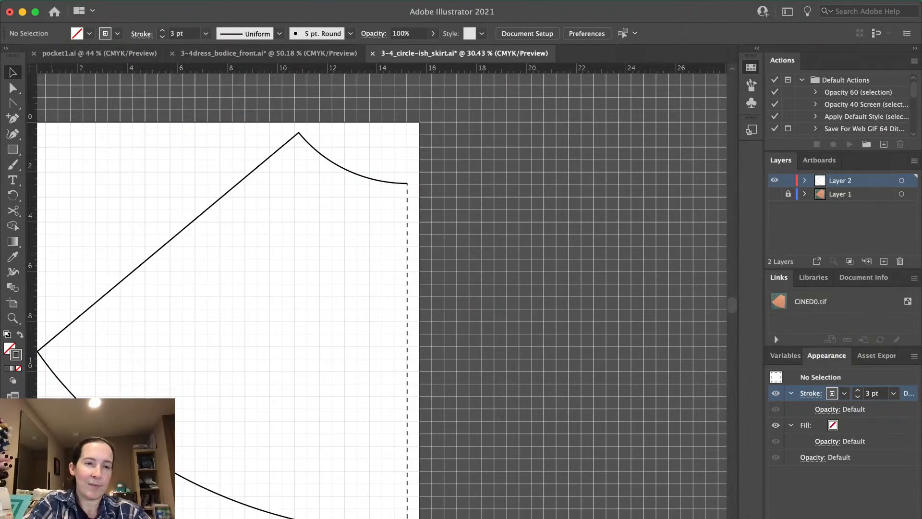
left_click(13, 180)
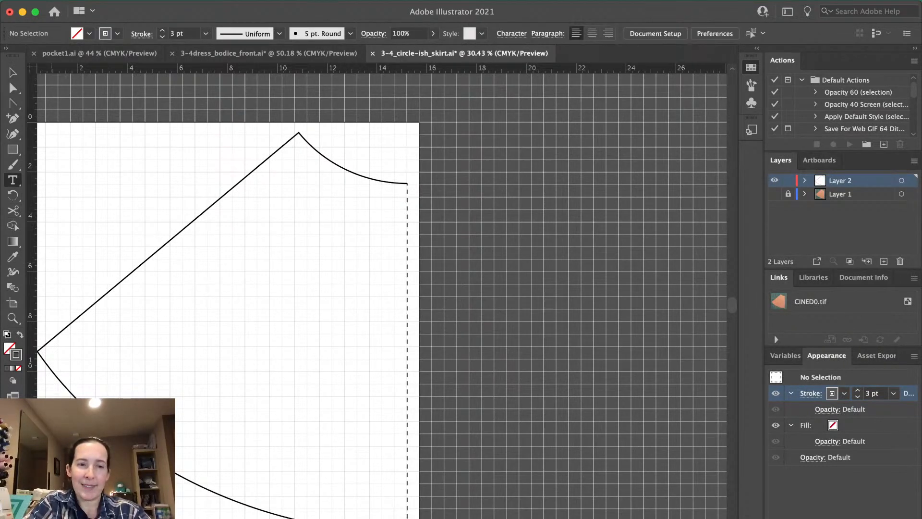
left_click(227, 338)
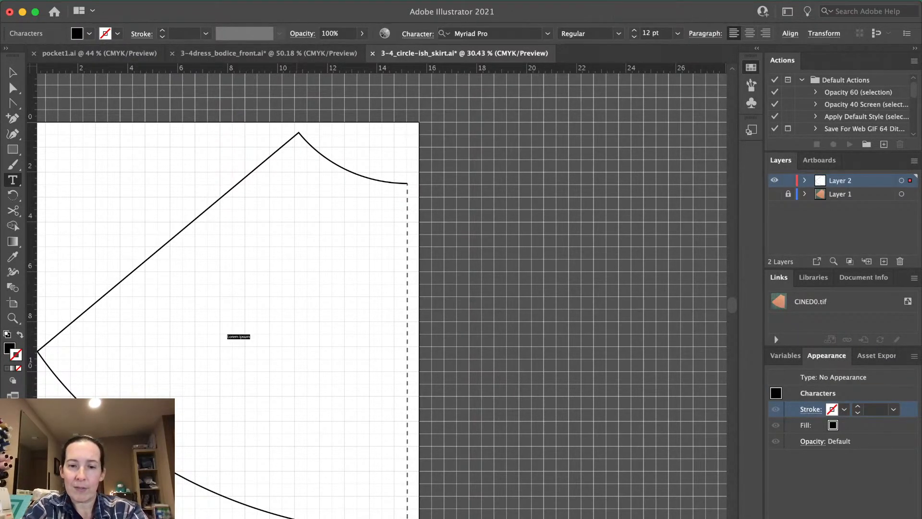
type("fold line")
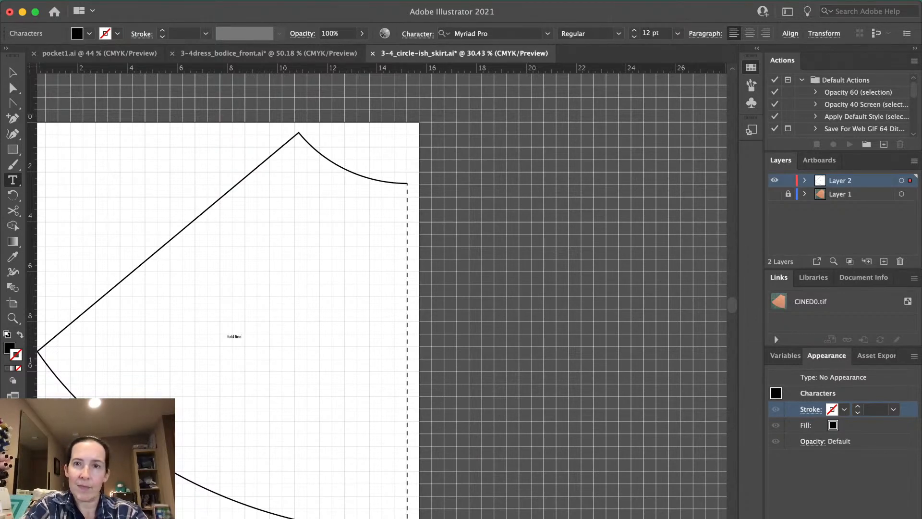
key("Escape")
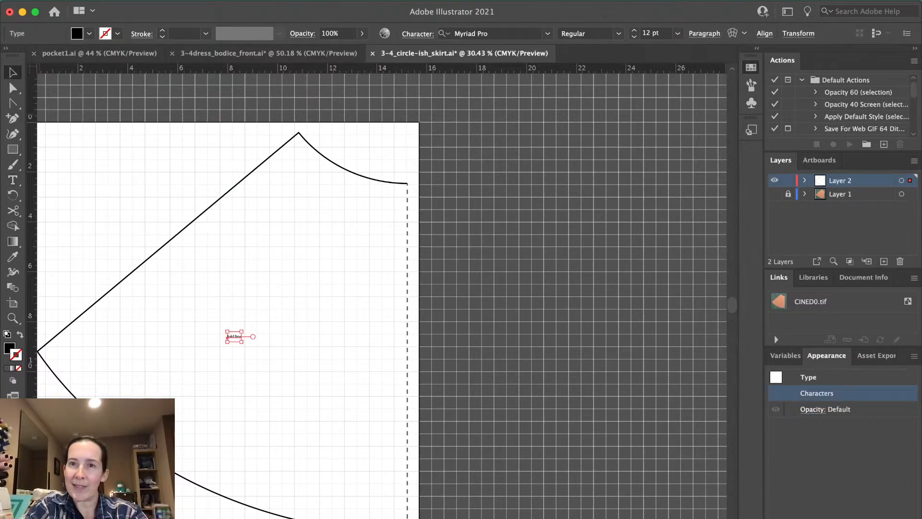
Set the "fold line" label to 18 pt, rotate it vertically and place it alongside the dashed edge
left_click(677, 33)
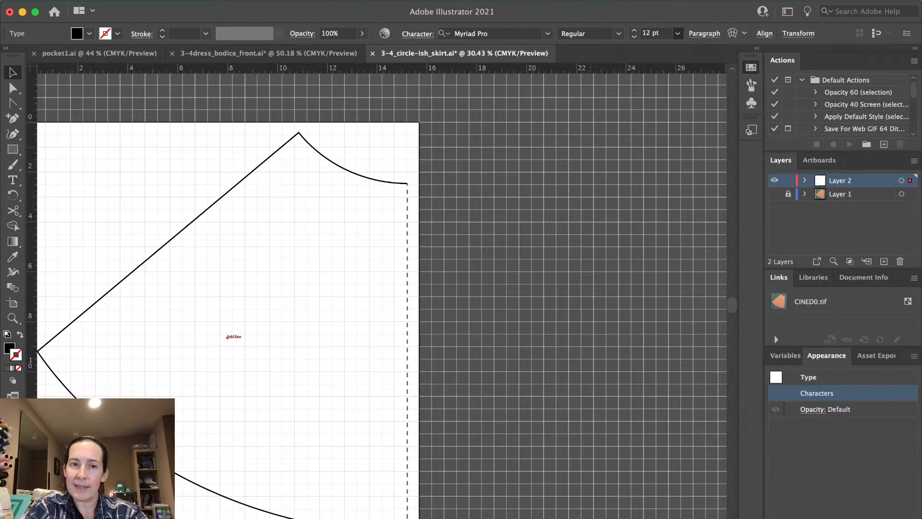
key("Return")
scroll(342, 246, "down", 1)
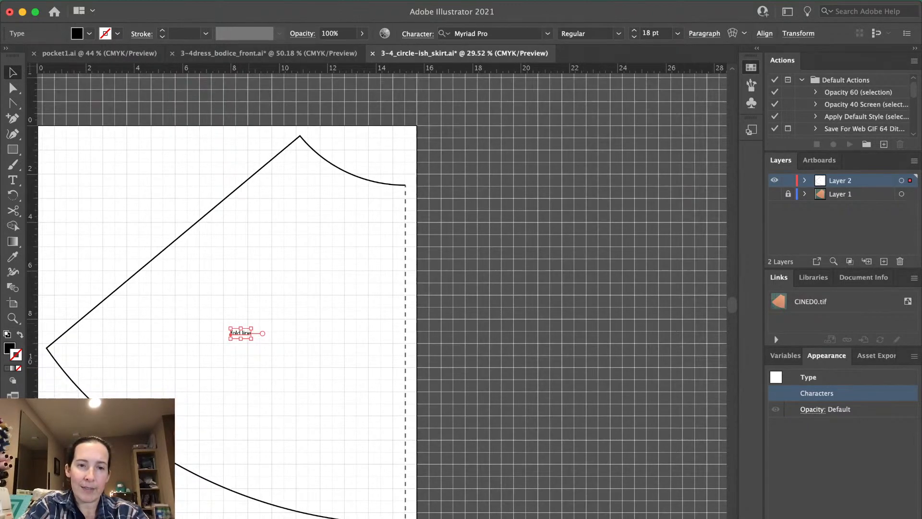
left_click_drag(255, 326, 400, 356)
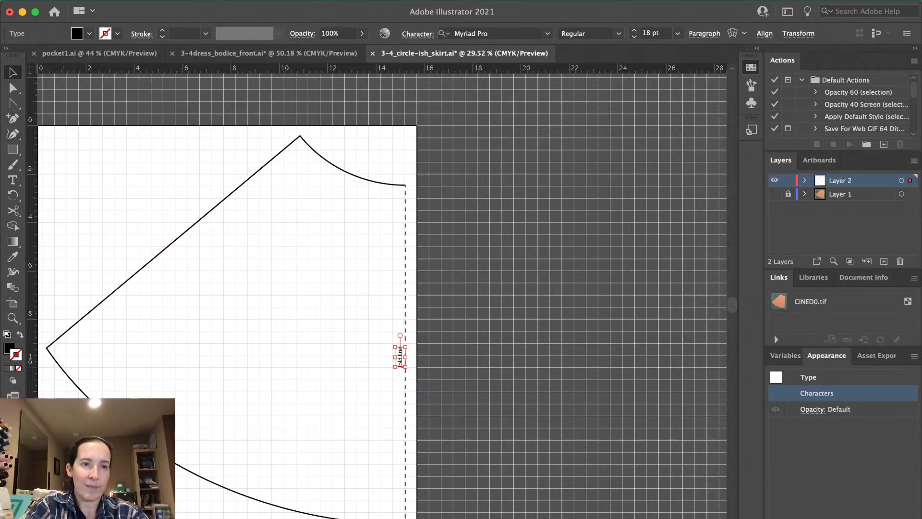
key("super+shift+a")
Add a three-line text label reading "Circle-ish Skirt", "size 3/4" and "cut 2" in the empty area outside the skirt outline
left_click(13, 179)
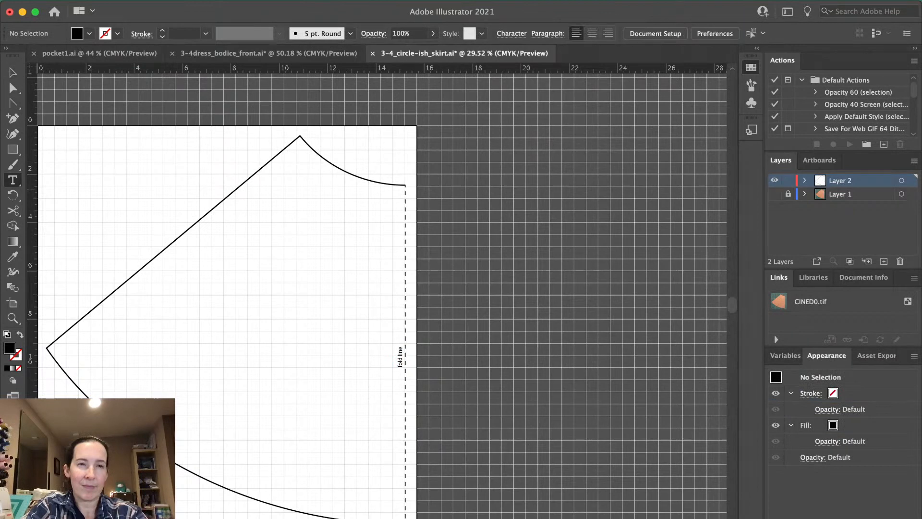
left_click(86, 166)
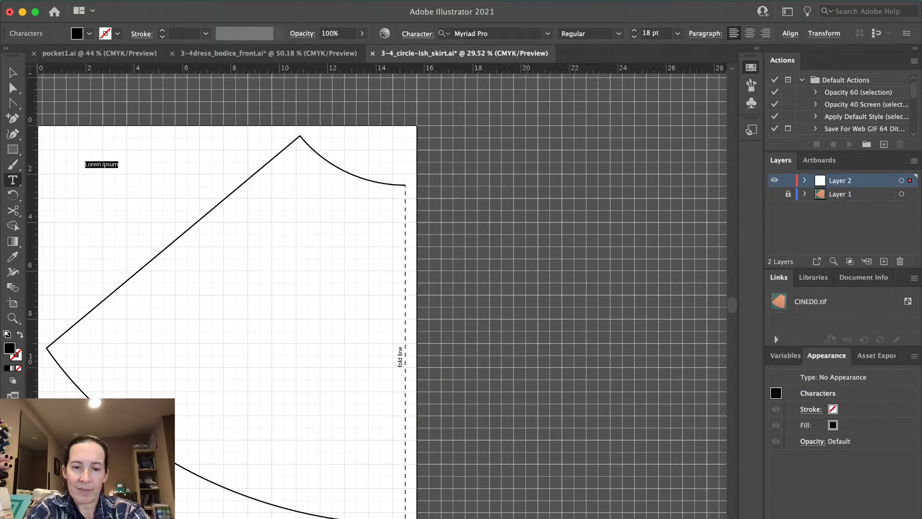
type("Circle-i")
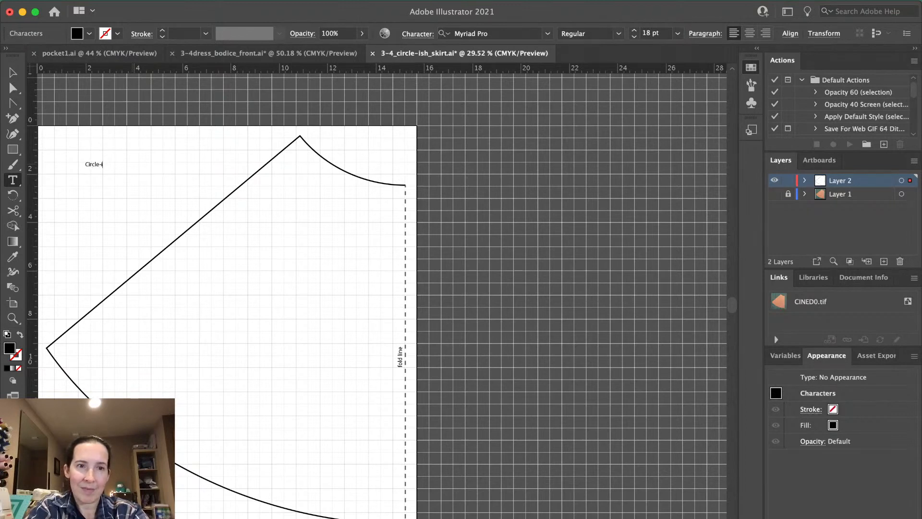
type("sh Skirt ")
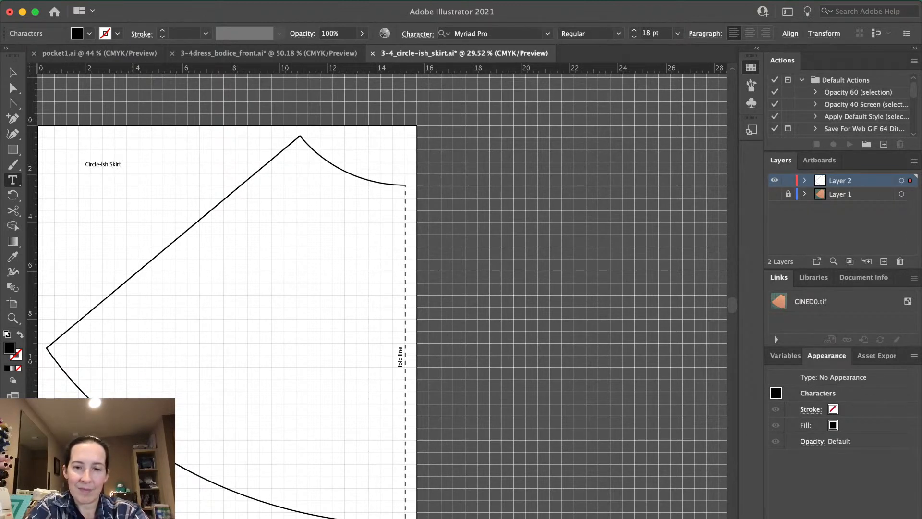
type("size")
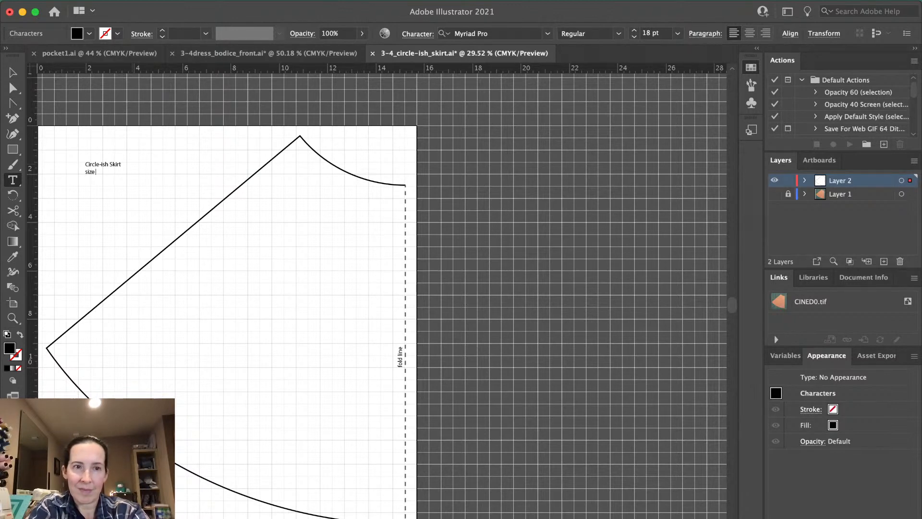
type(" 3/4")
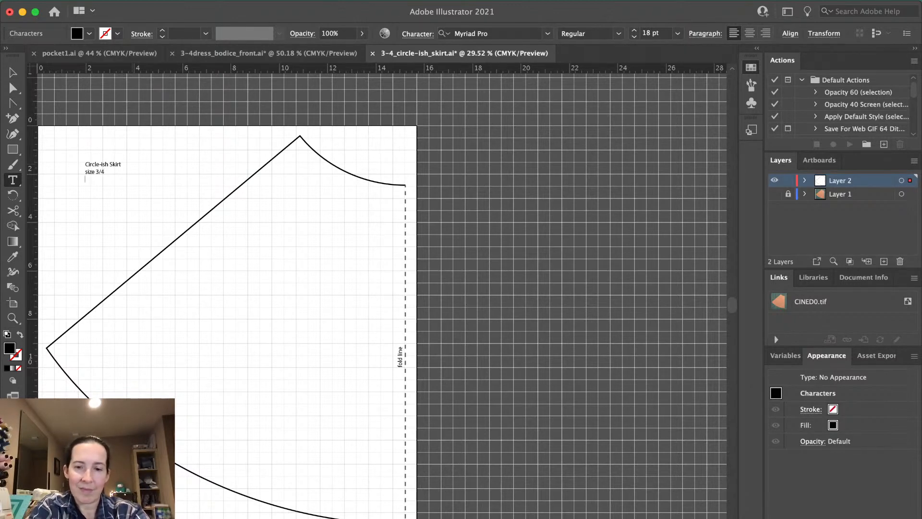
type("2")
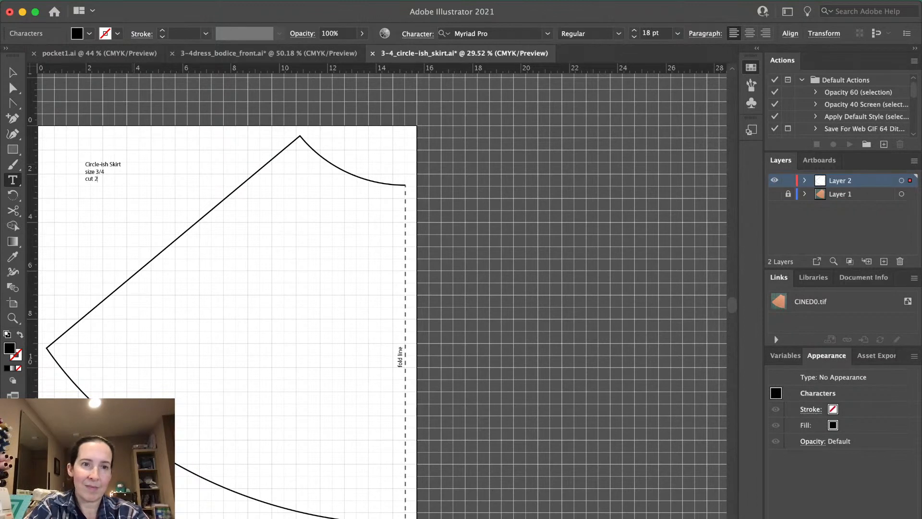
key("Escape")
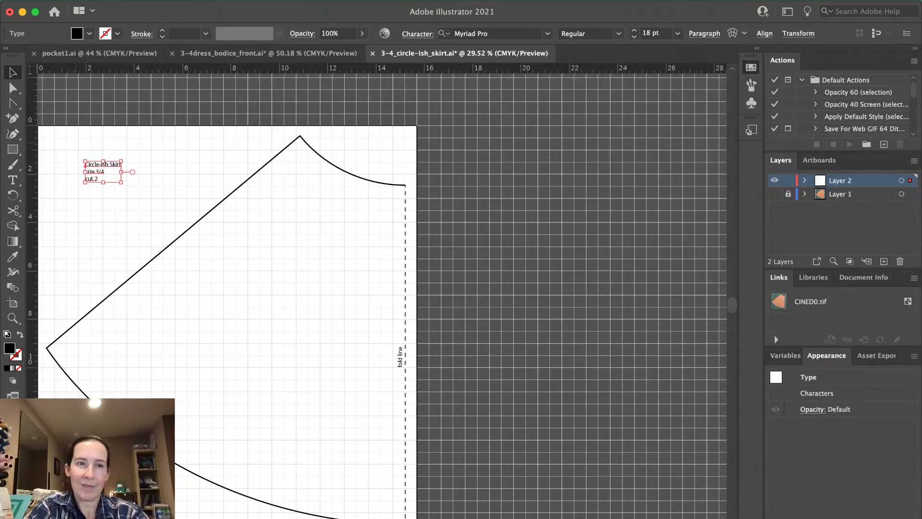
Center-align the three-line skirt label and move it above the waist curve
key("super+shift+c")
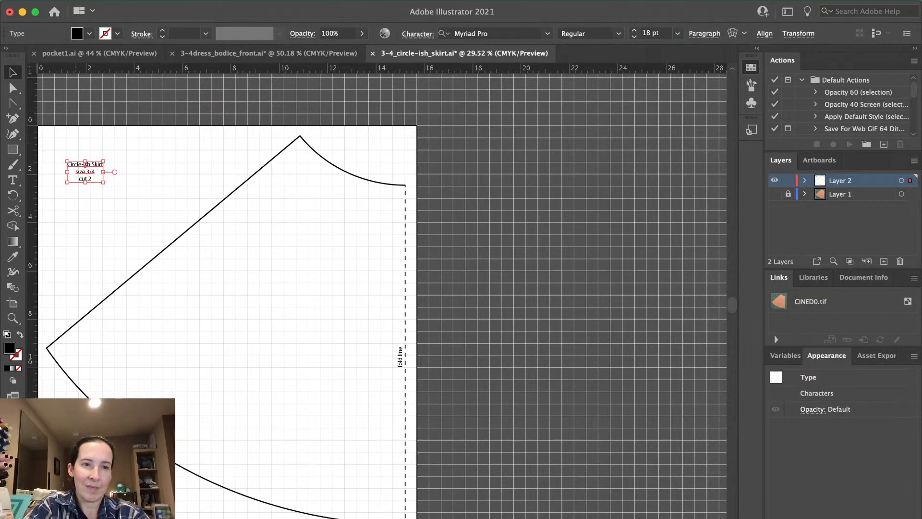
left_click_drag(85, 164, 365, 150)
left_click(313, 249)
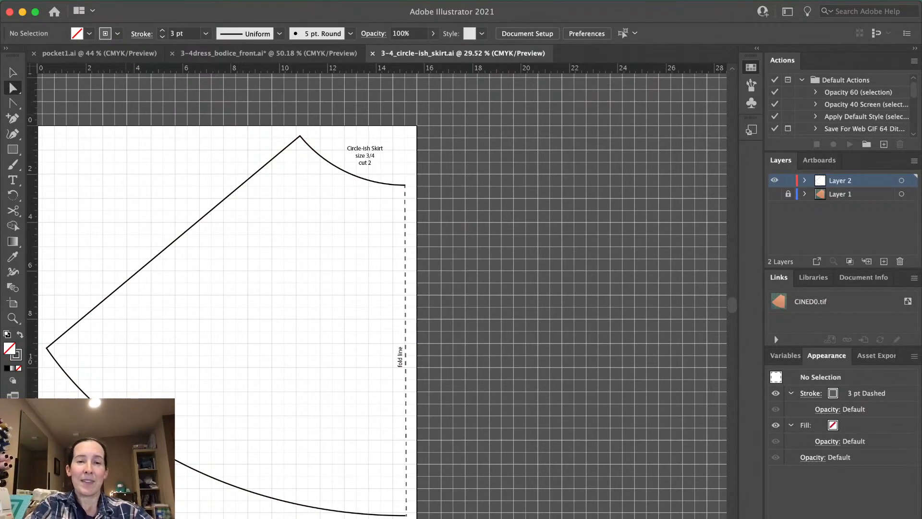
Show the photo on Layer 1 again behind the traced skirt outline
scroll(377, 291, "left", 2)
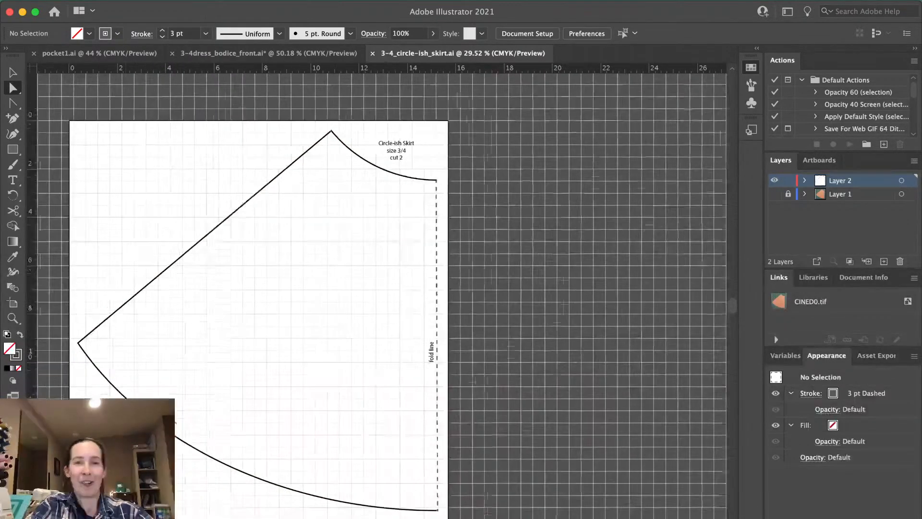
scroll(377, 291, "down", 1)
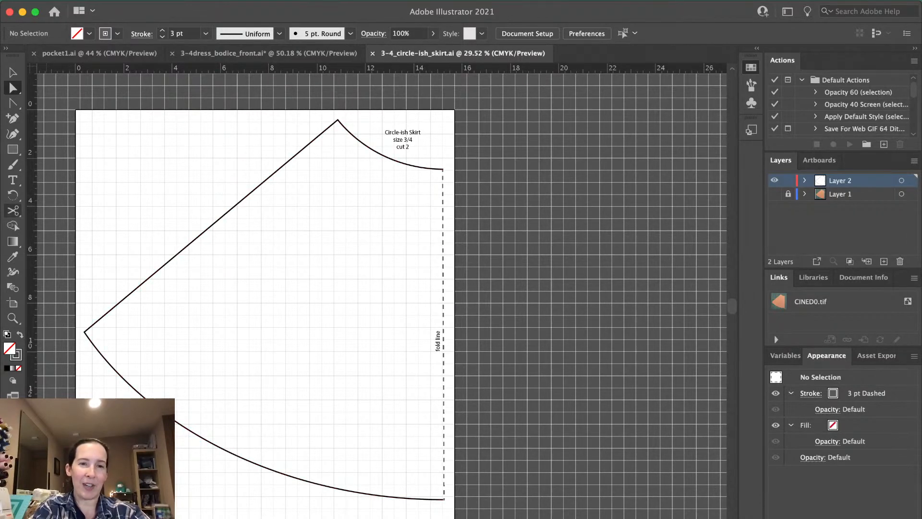
key("c")
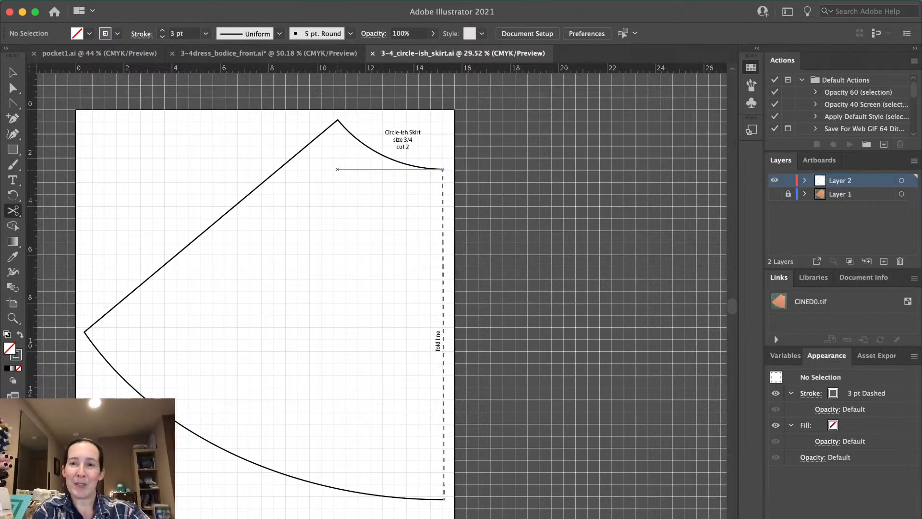
left_click(775, 193)
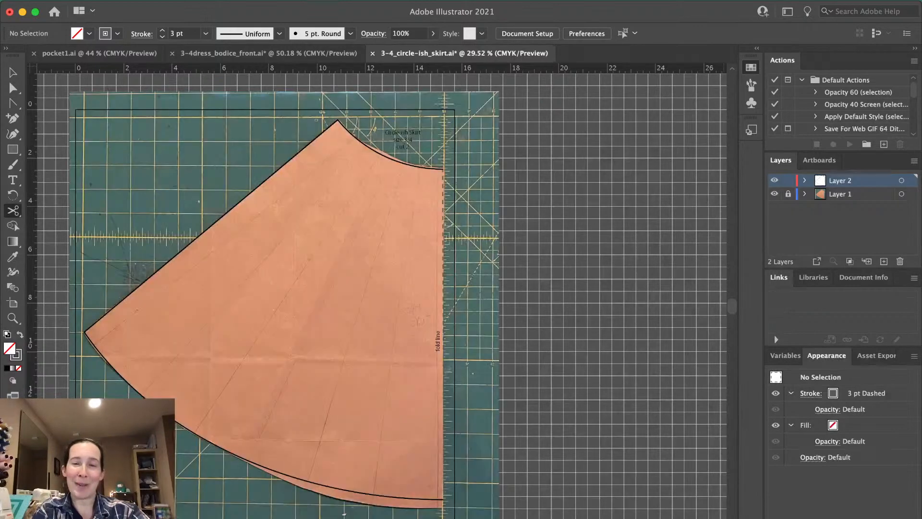